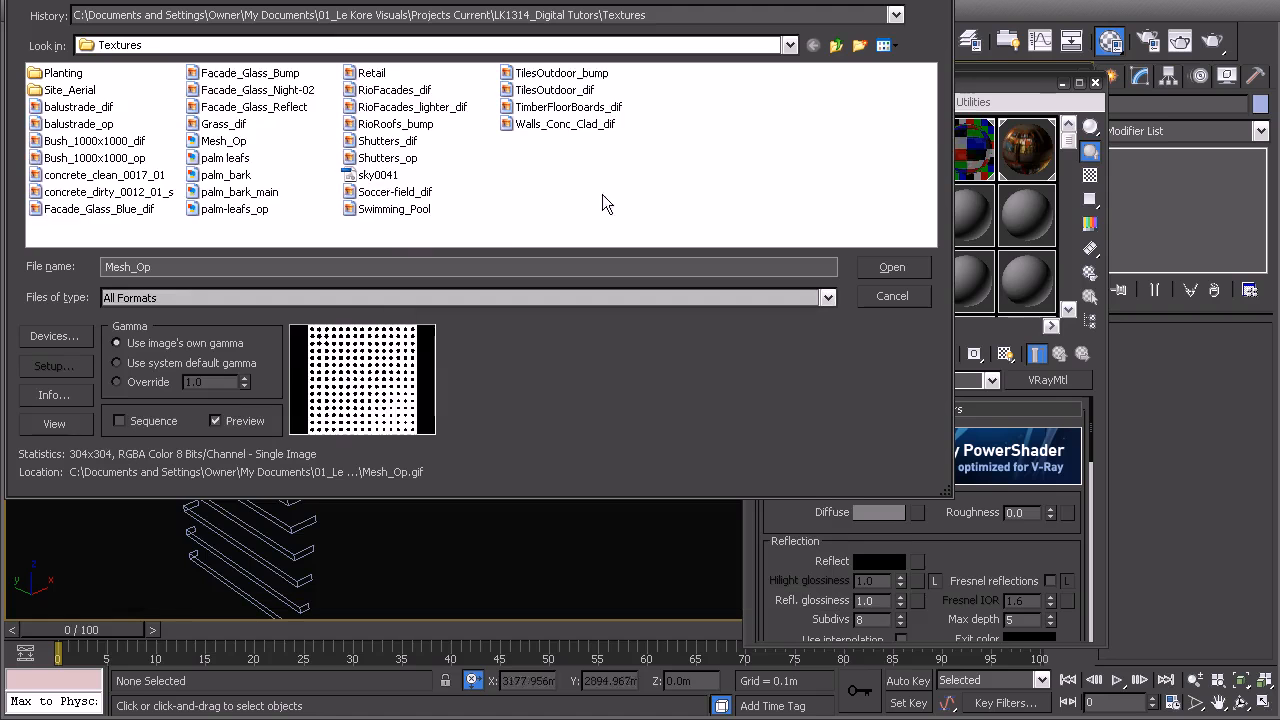
- Load the balustrade_dif image as the diffuse map of the Balustrades material and return to the material's parameters
click(908, 65)
click(324, 180)
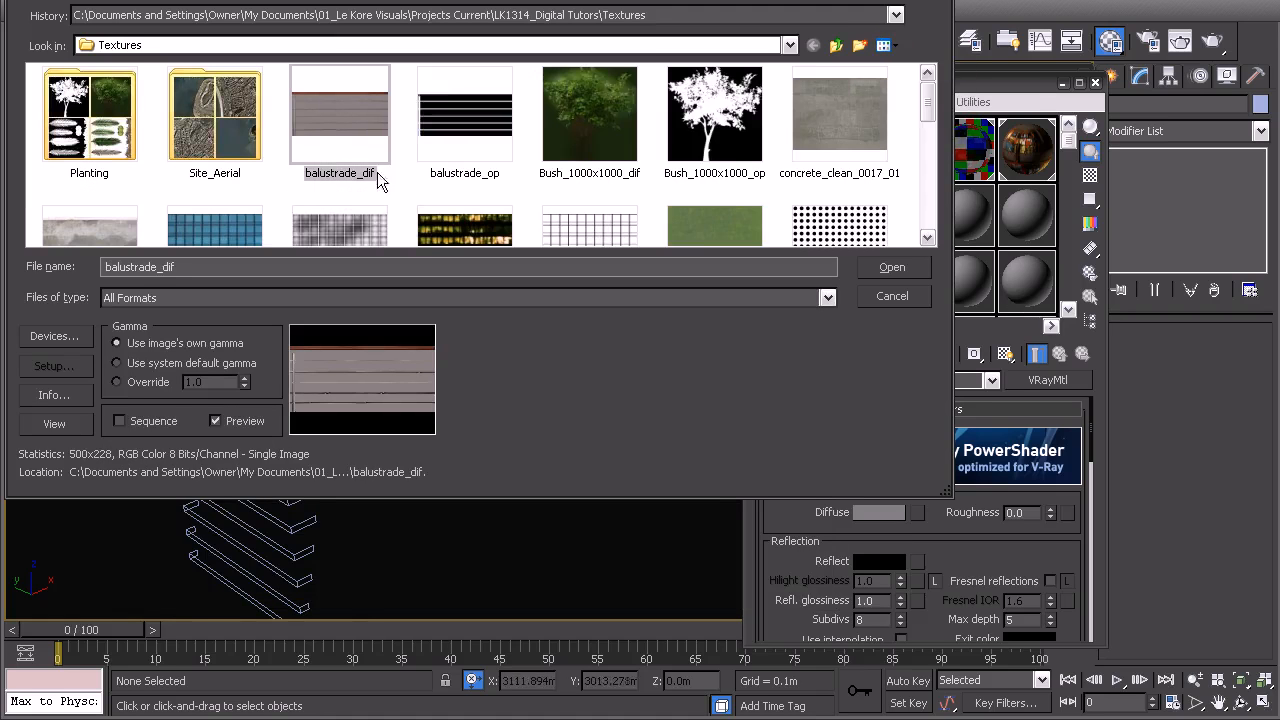
double_click(338, 111)
click(1059, 353)
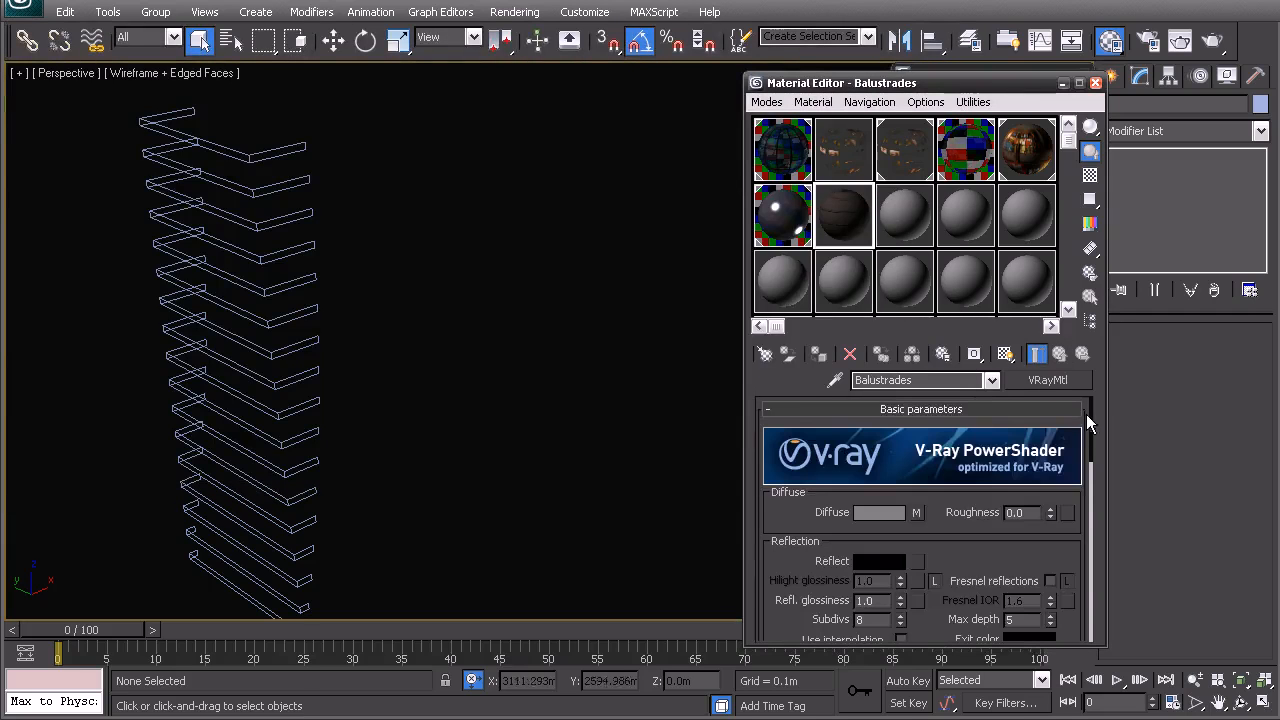
- Assign the balustrade_op bitmap to the material's Opacity map and preview the sample enlarged
drag(1093, 432, 1088, 597)
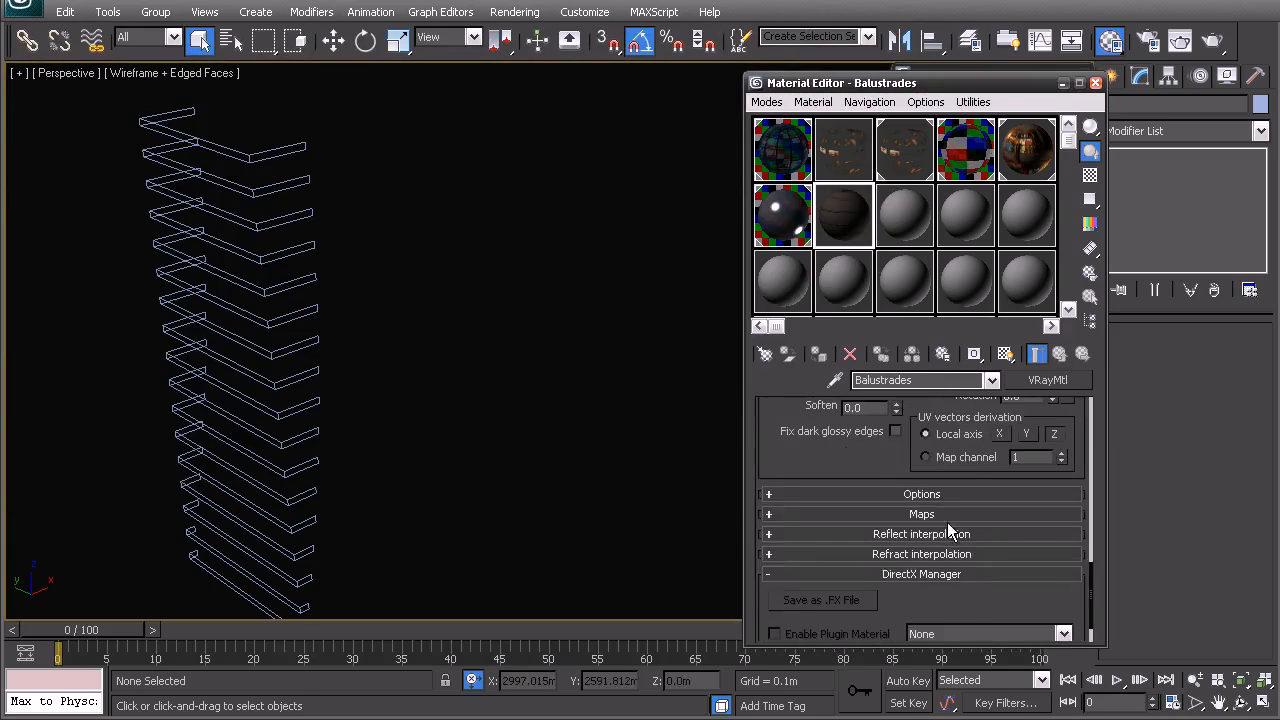
click(945, 431)
drag(1086, 545, 1093, 590)
click(929, 545)
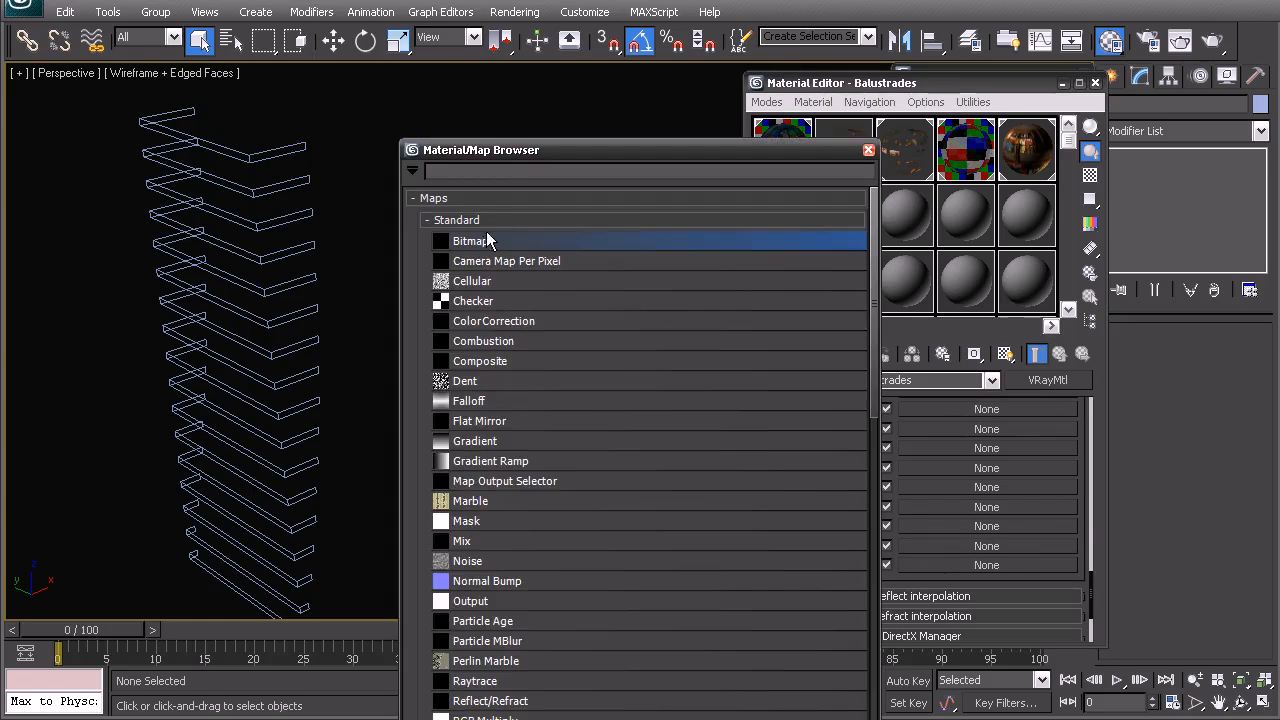
double_click(478, 240)
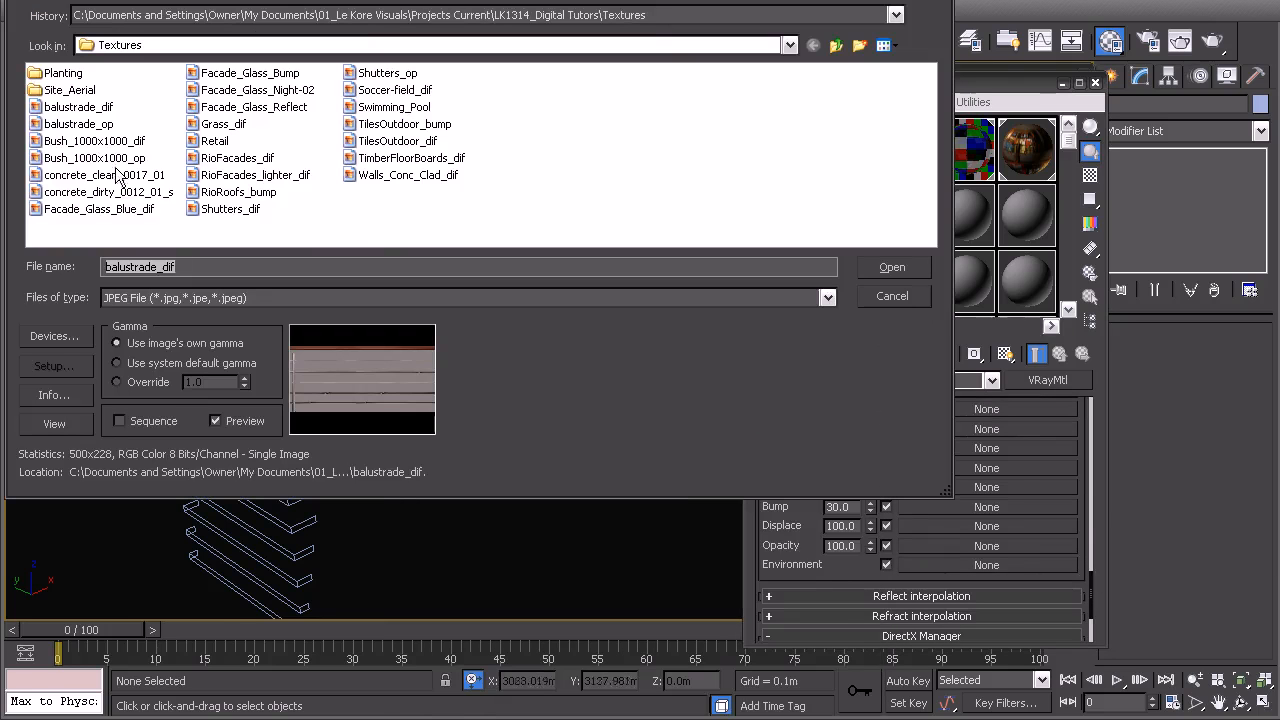
click(66, 124)
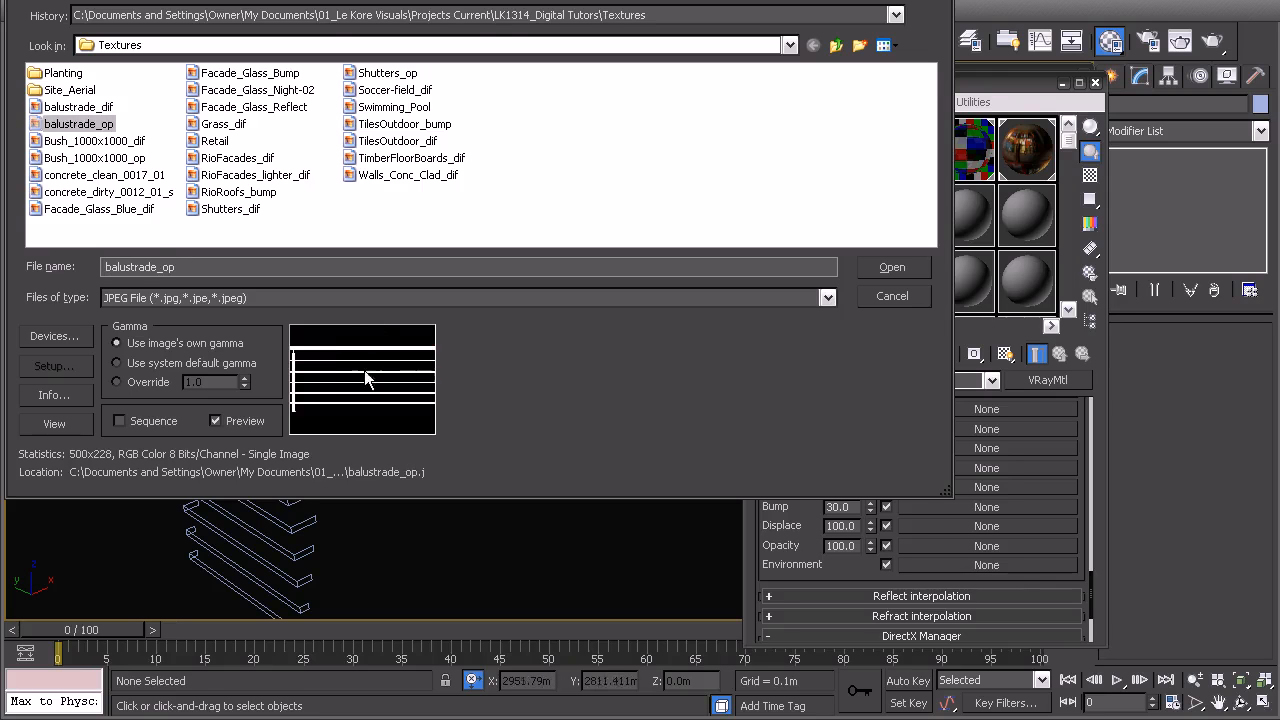
double_click(85, 128)
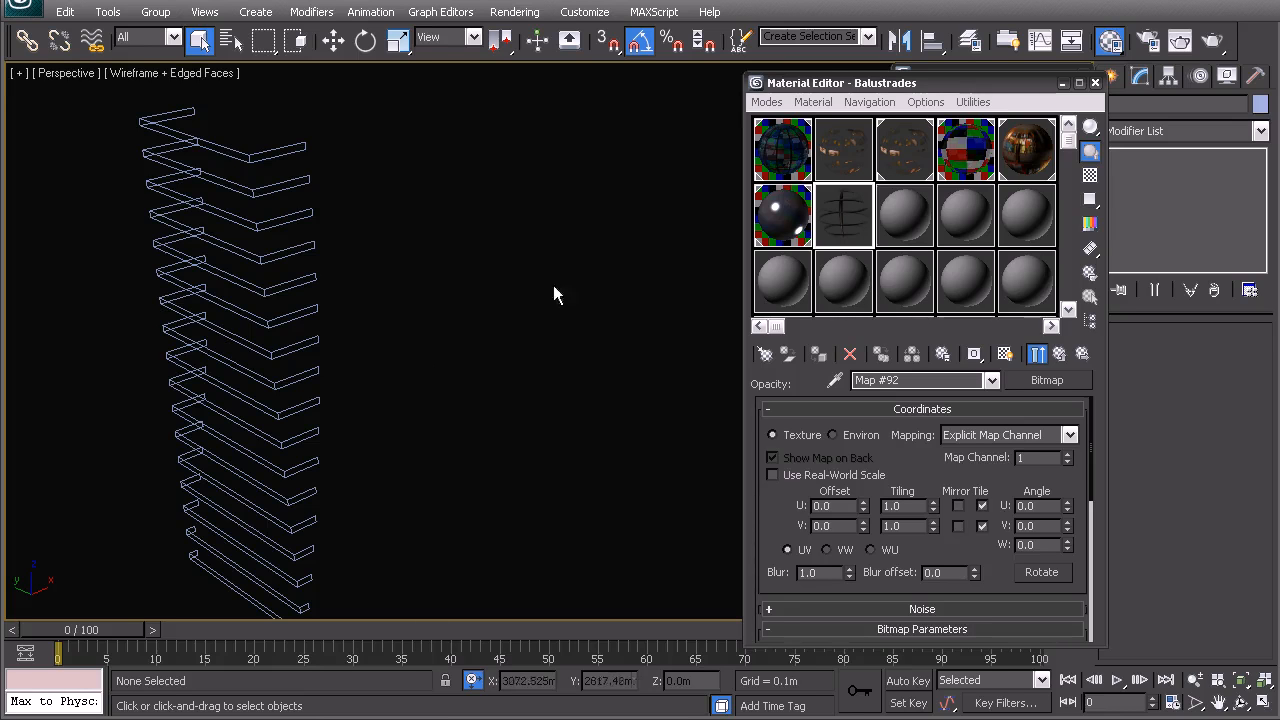
double_click(850, 222)
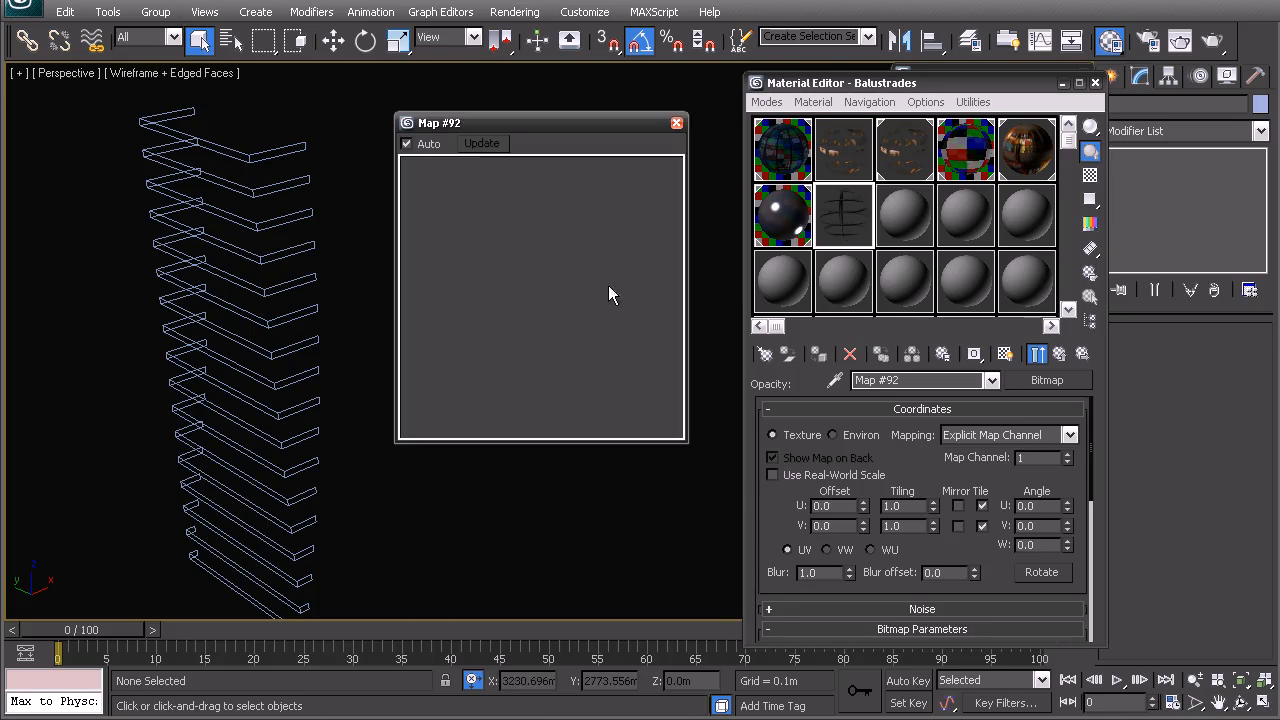
click(676, 122)
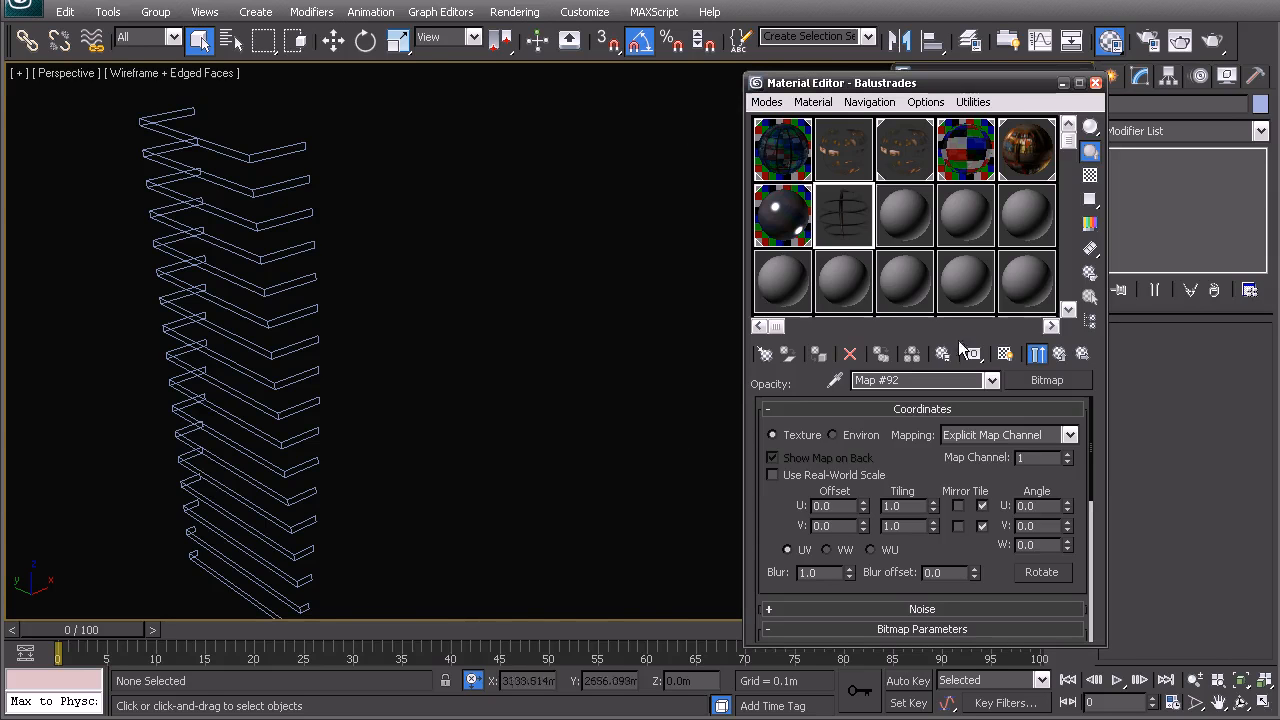
- Select the stacked balustrade object in the viewport and return to the Balustrades material's basic parameters
middle_drag(281, 321, 506, 359)
scroll(506, 359, up, 4)
click(529, 209)
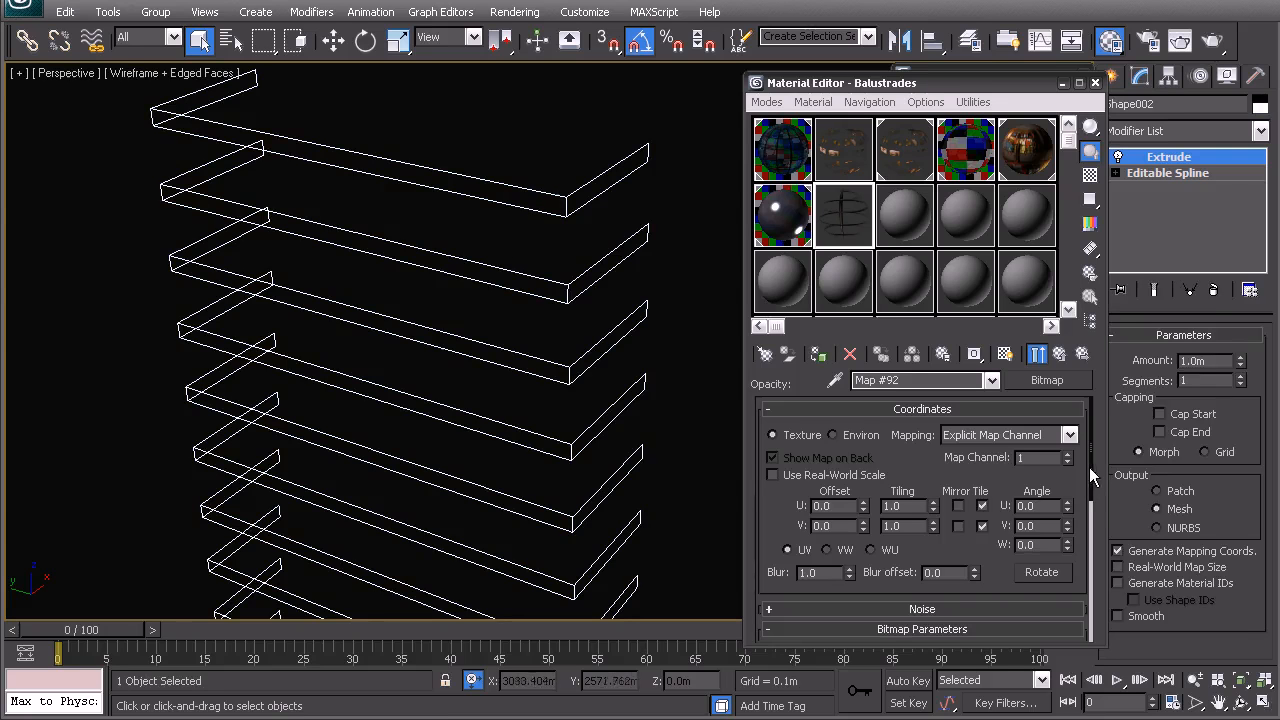
click(1059, 353)
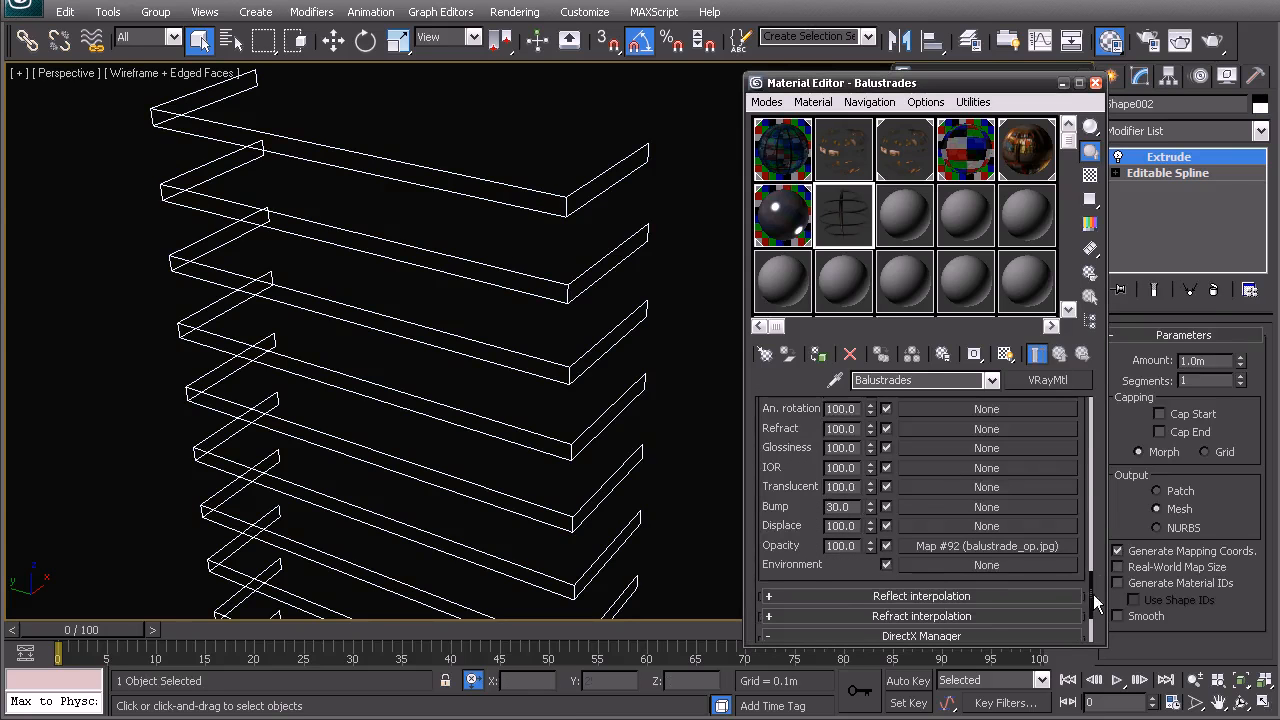
scroll(1094, 604, up, 2)
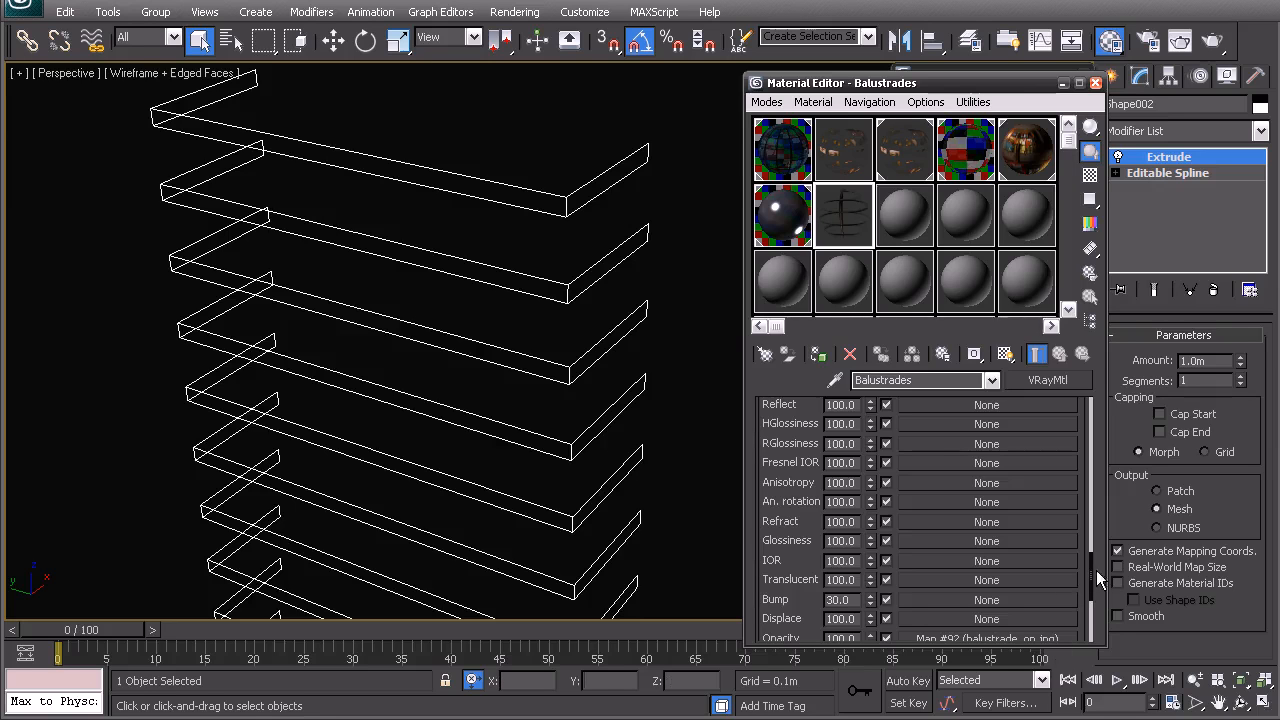
drag(1094, 580, 972, 398)
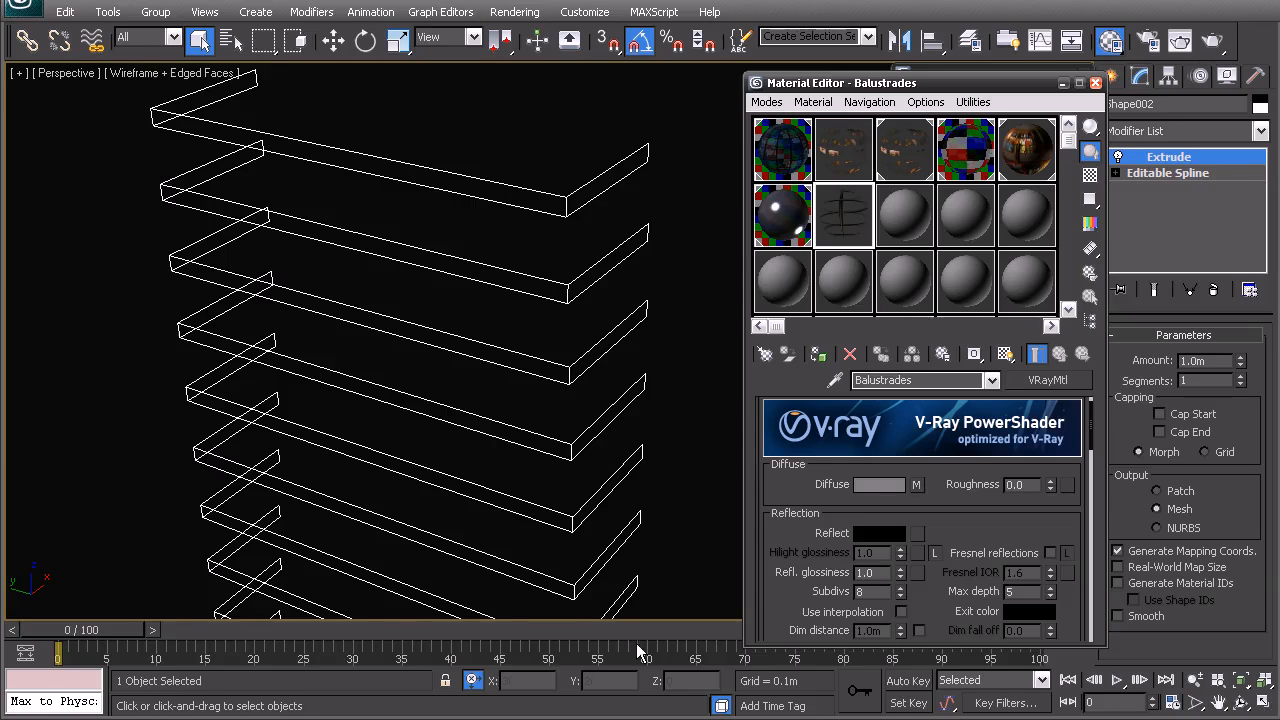
middle_drag(438, 247, 443, 283)
mouse_move(457, 364)
alt+middle_down()
mouse_move(337, 309)
mouse_move(457, 366)
alt+middle_up()
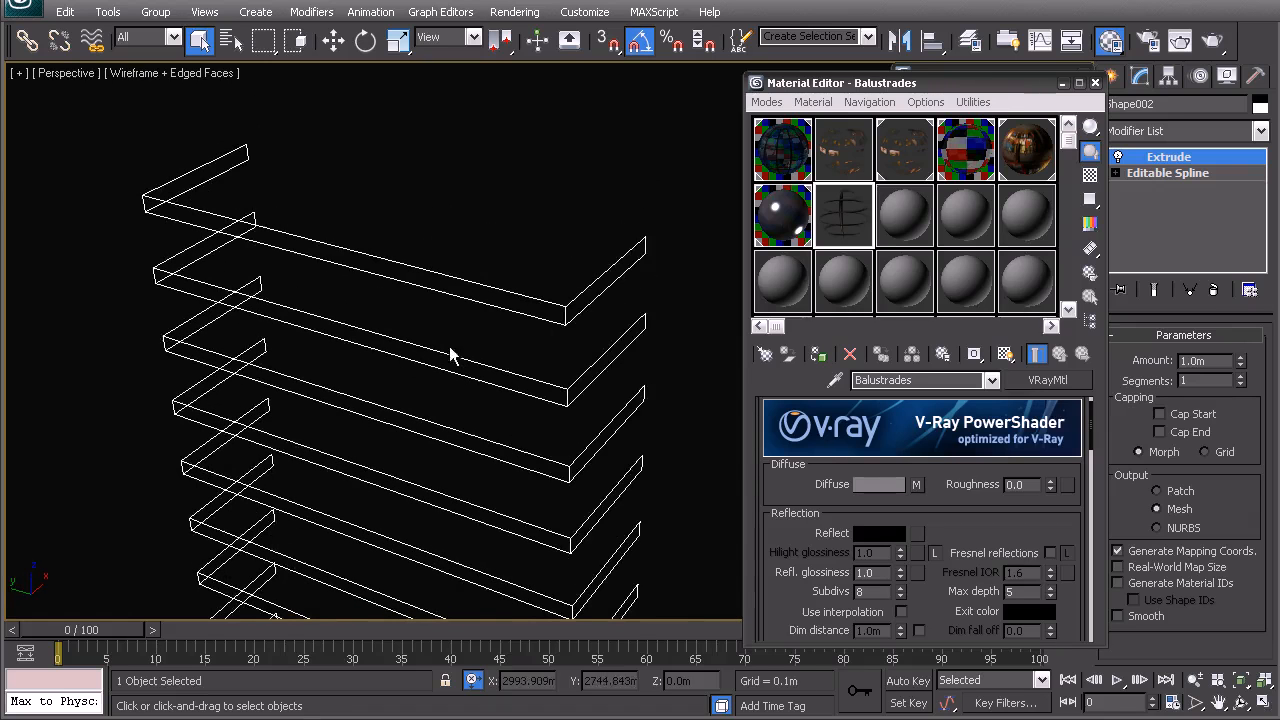
click(512, 282)
click(528, 303)
- Open the diffuse map's settings and examine the full balustrade_dif image in its cropping preview
click(916, 485)
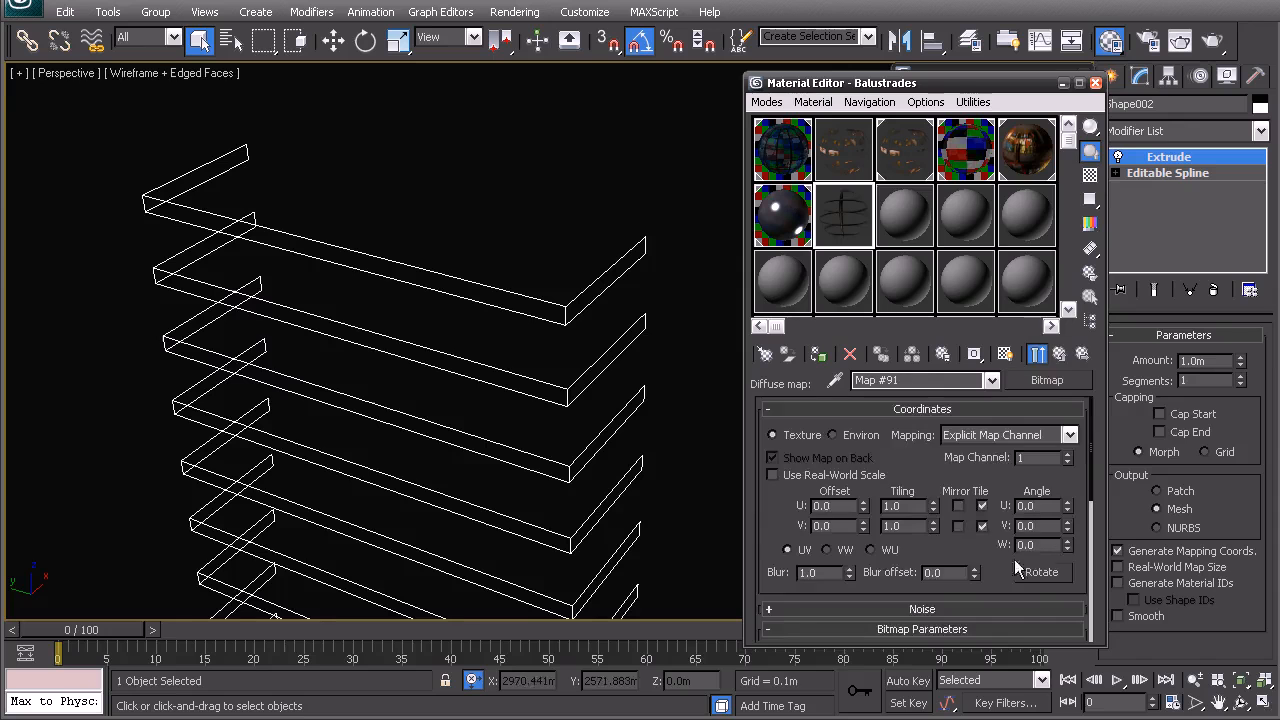
scroll(1000, 558, down, 1)
scroll(1000, 558, down, 5)
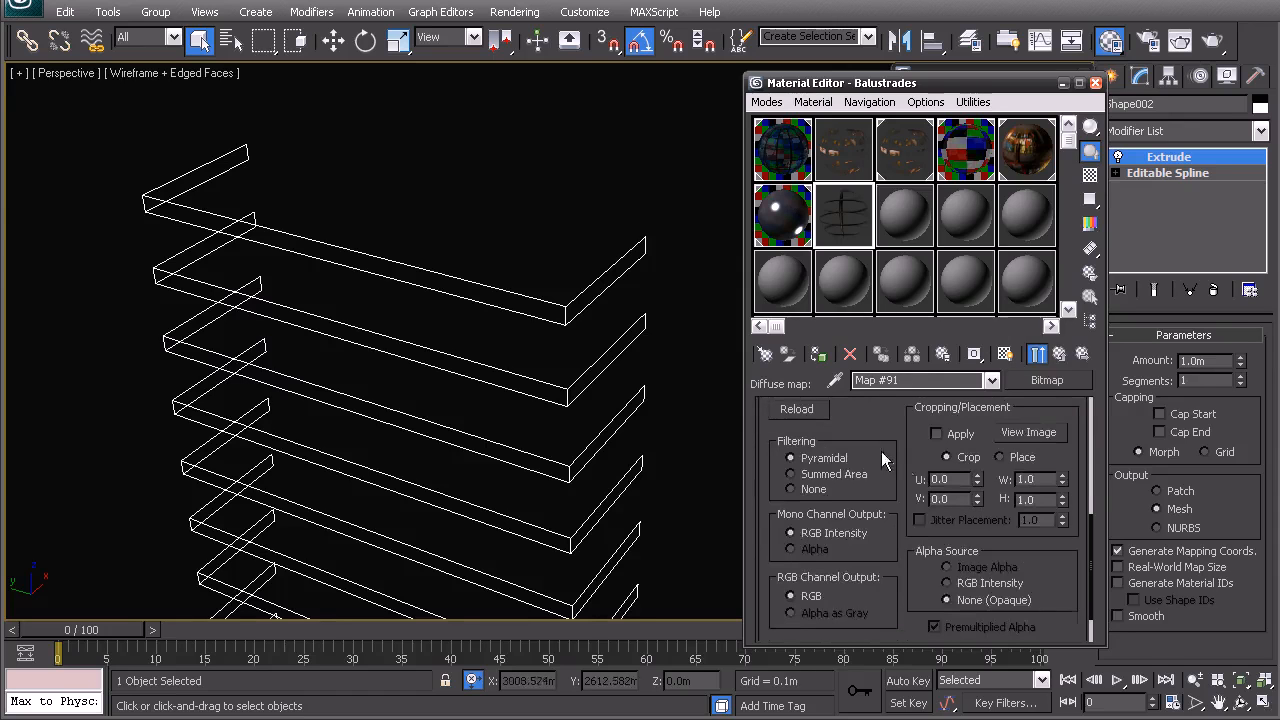
scroll(884, 459, up, 2)
click(1028, 467)
drag(1131, 313, 406, 146)
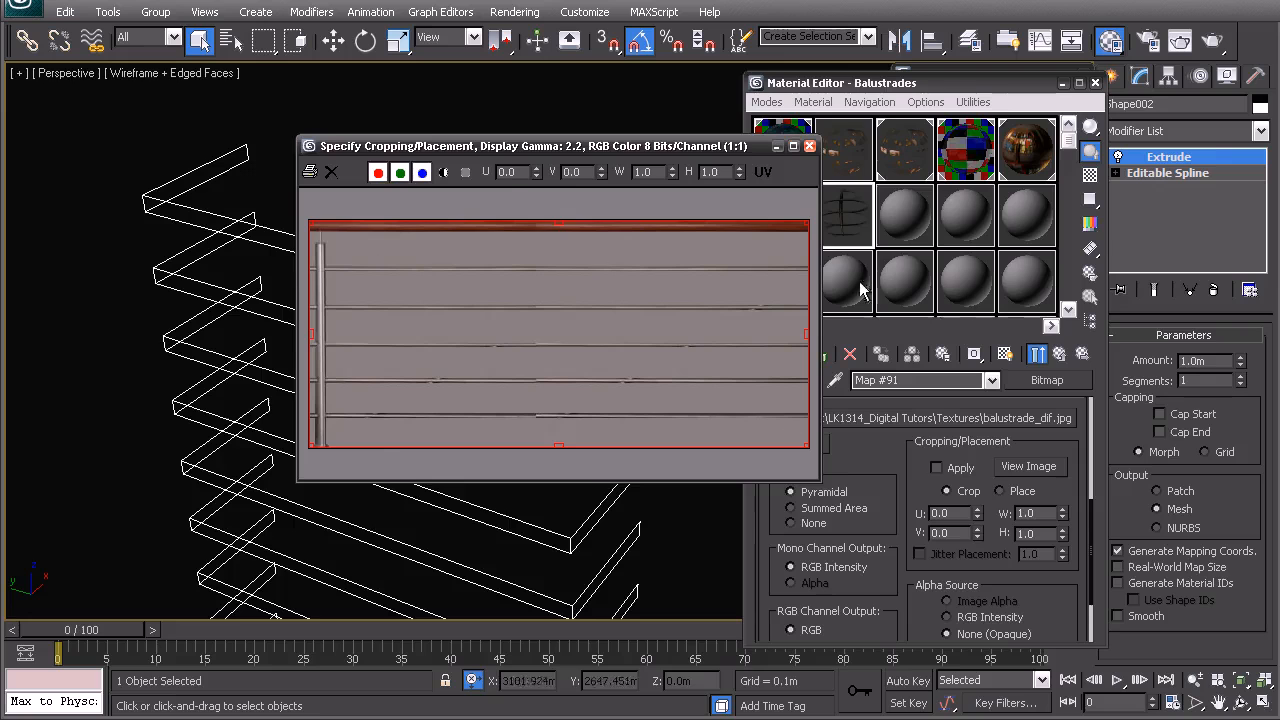
drag(685, 150, 702, 150)
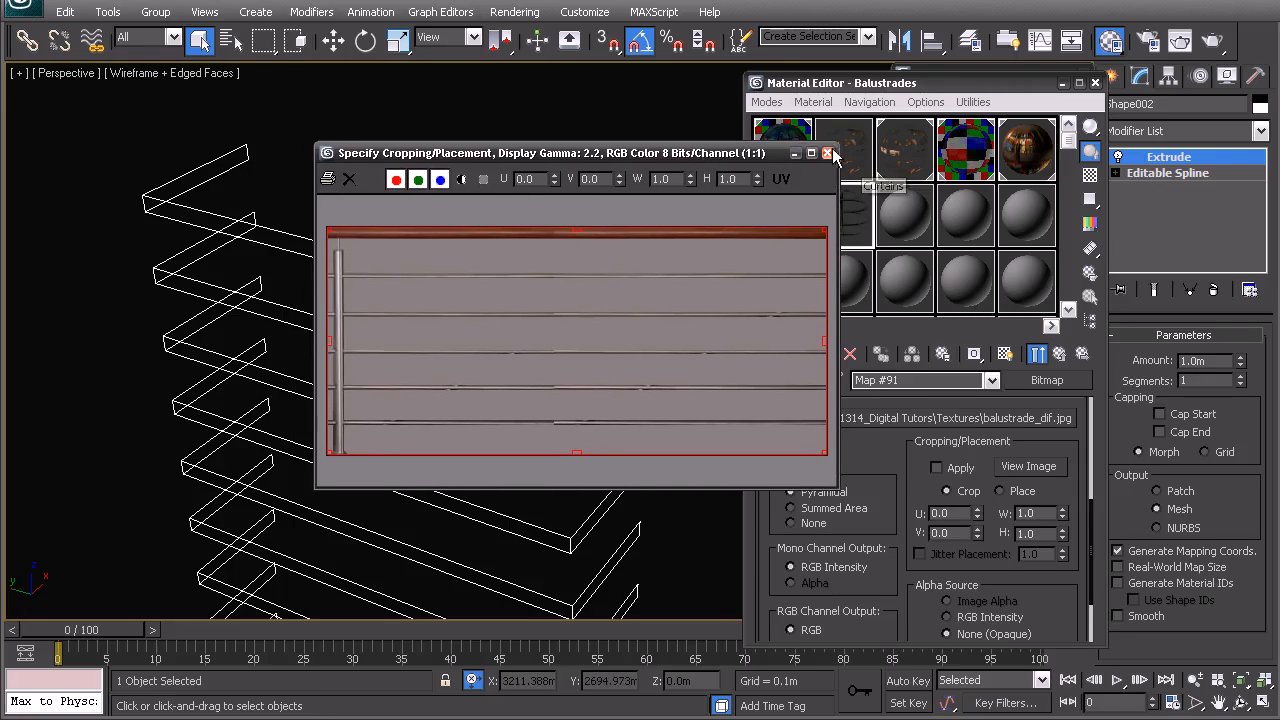
click(828, 147)
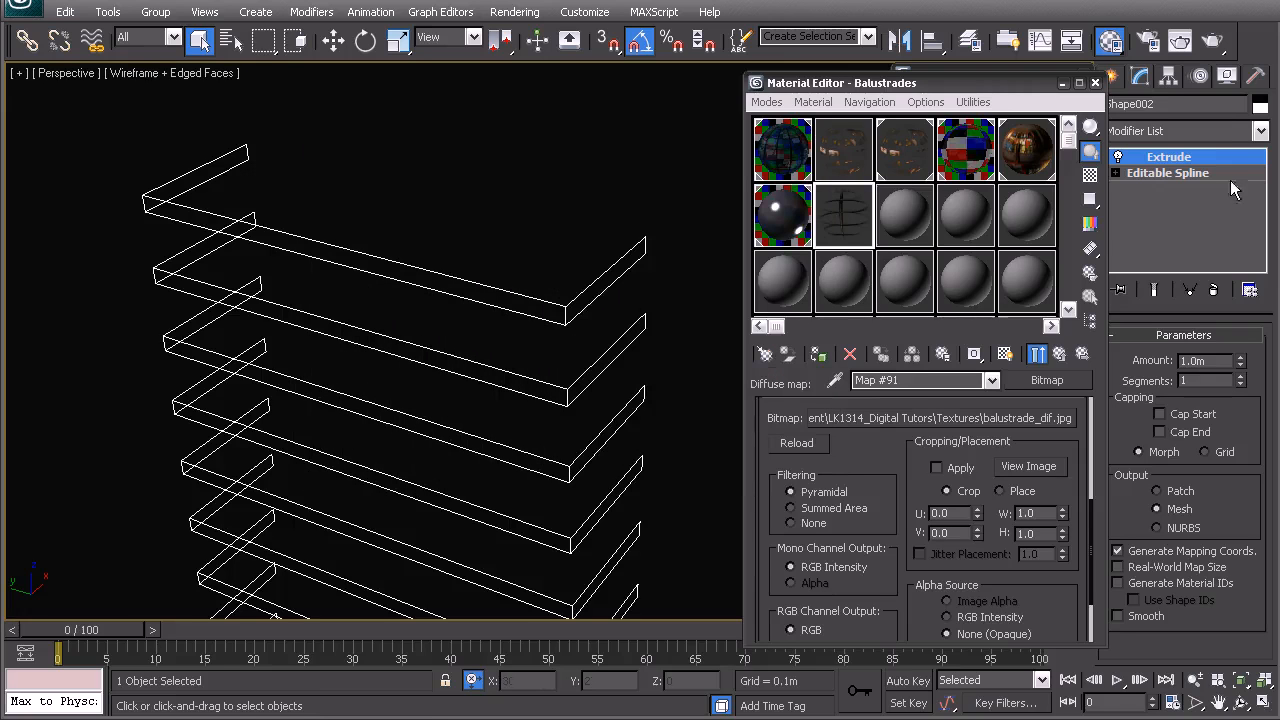
- Add a UVW Map modifier to the balustrade object and set its mapping type to Face
click(1185, 131)
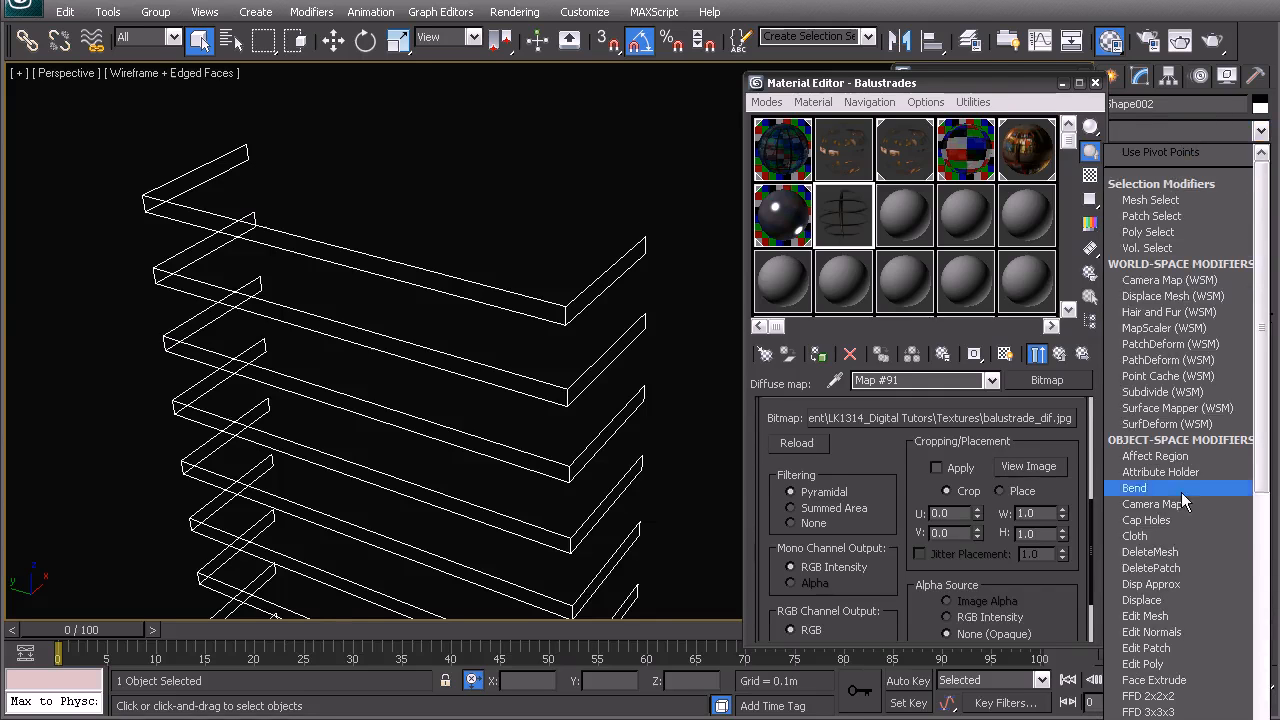
scroll(1178, 560, down, 12)
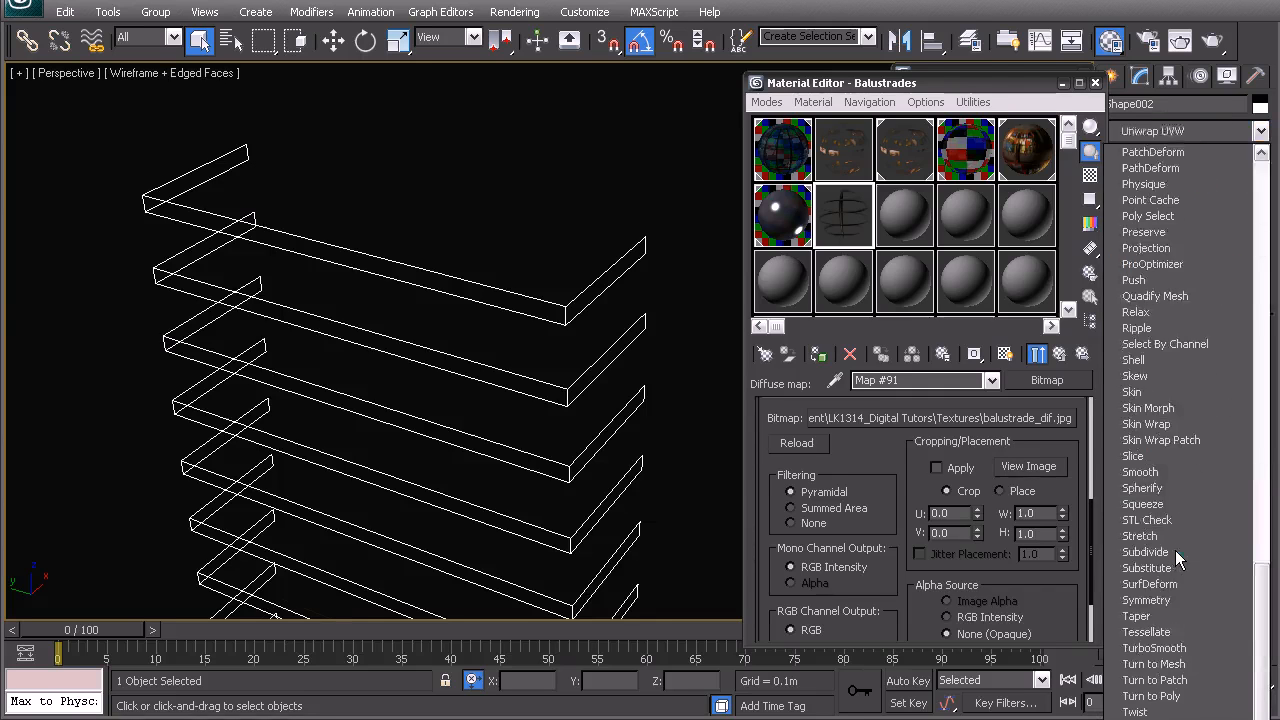
click(1178, 560)
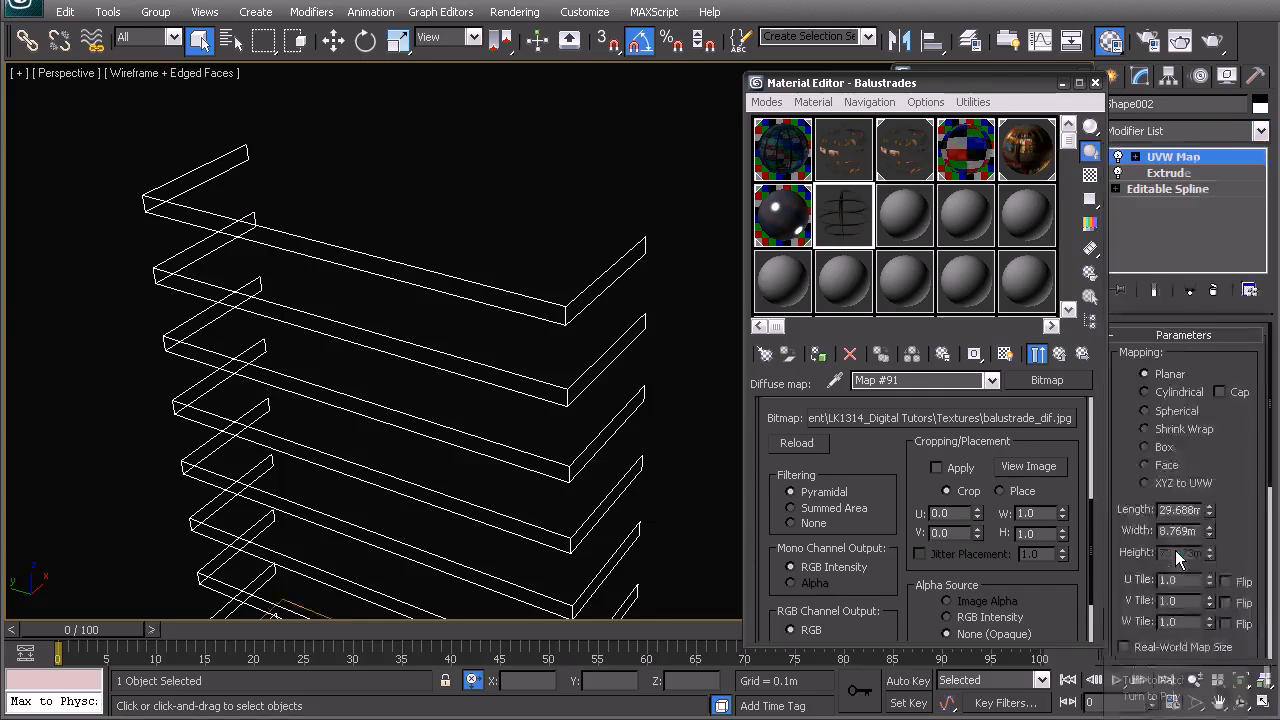
click(1145, 465)
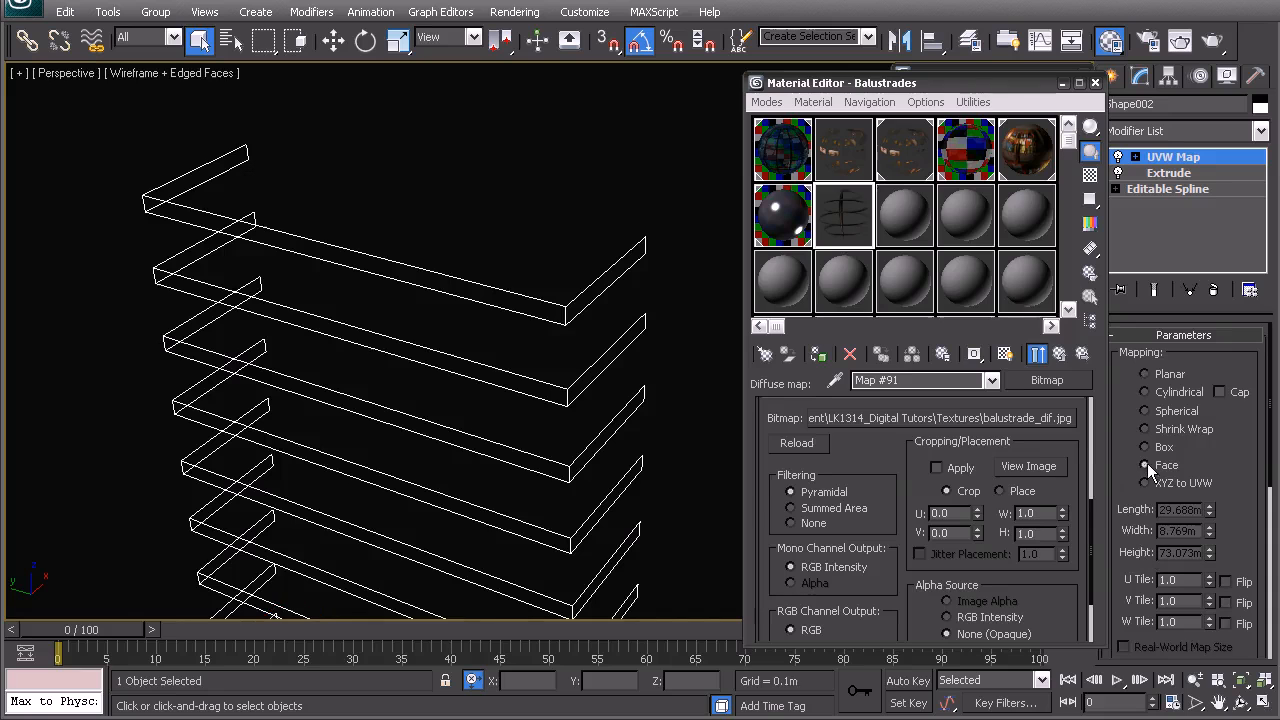
- Try moving end vertices of the balustrades' underlying Editable Spline, then undo the move and leave vertex editing
click(1168, 175)
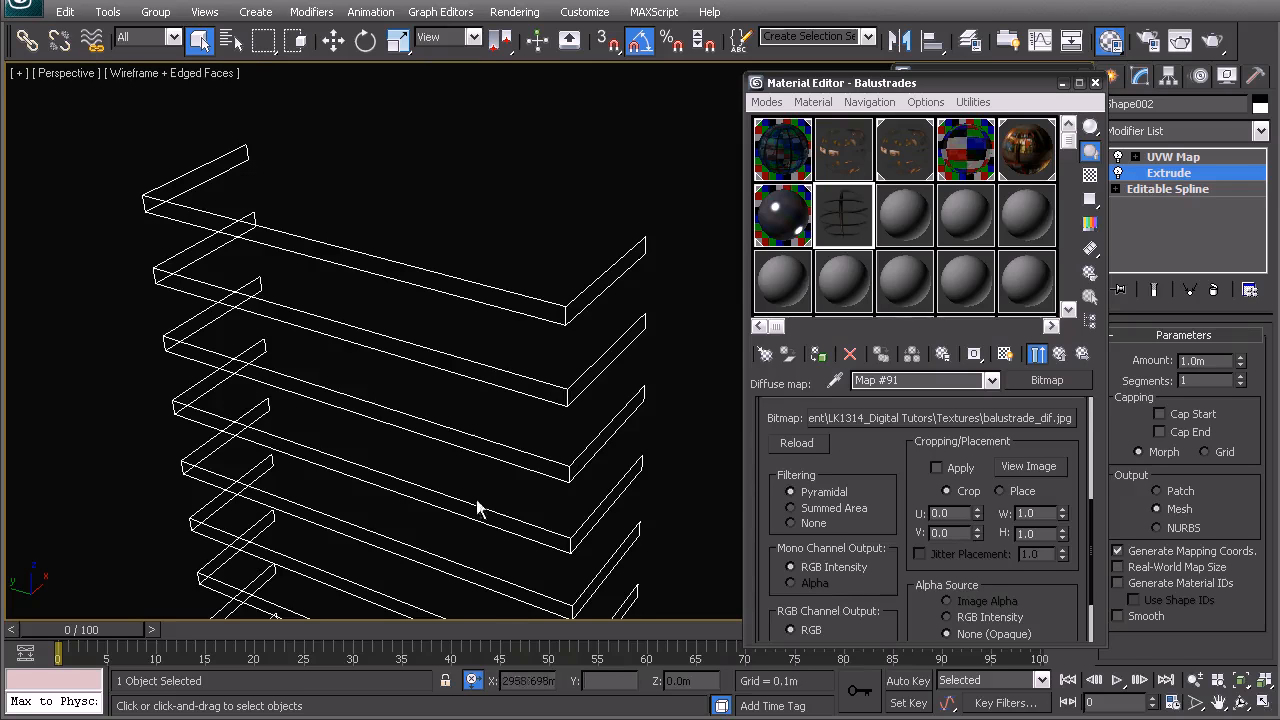
scroll(477, 508, down, 5)
alt+middle_drag(500, 386, 514, 329)
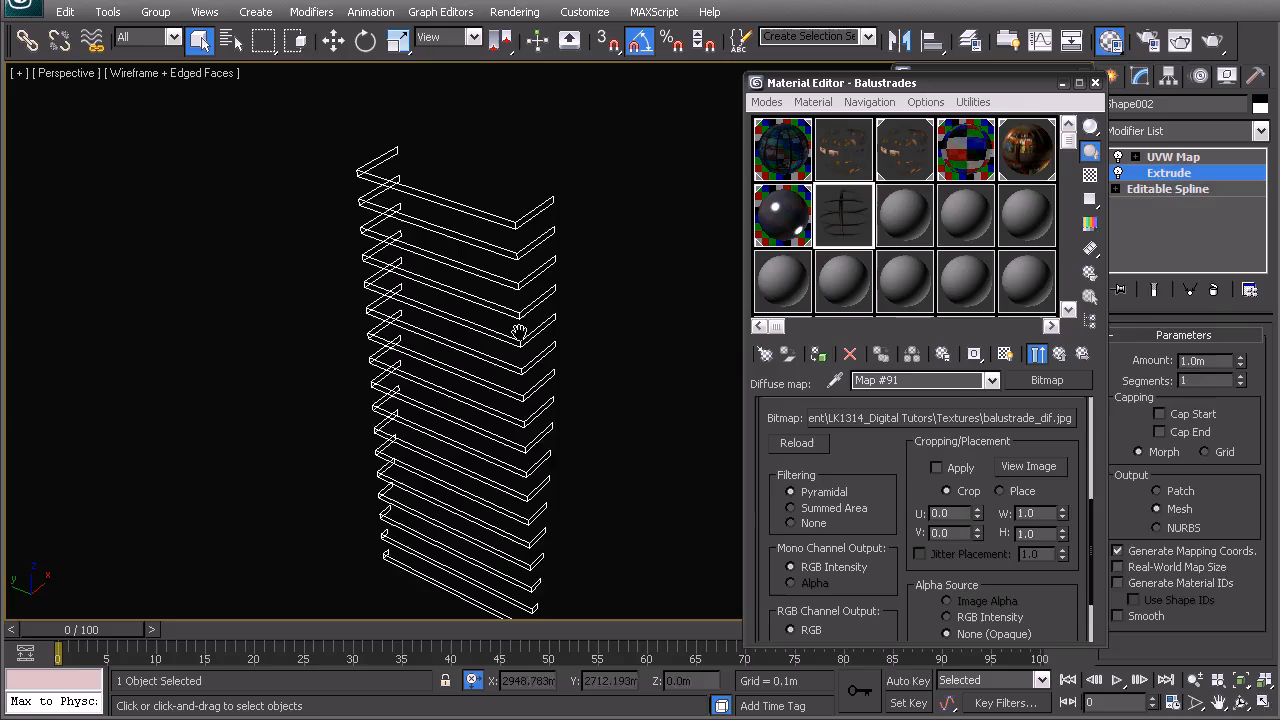
click(1151, 190)
click(1159, 402)
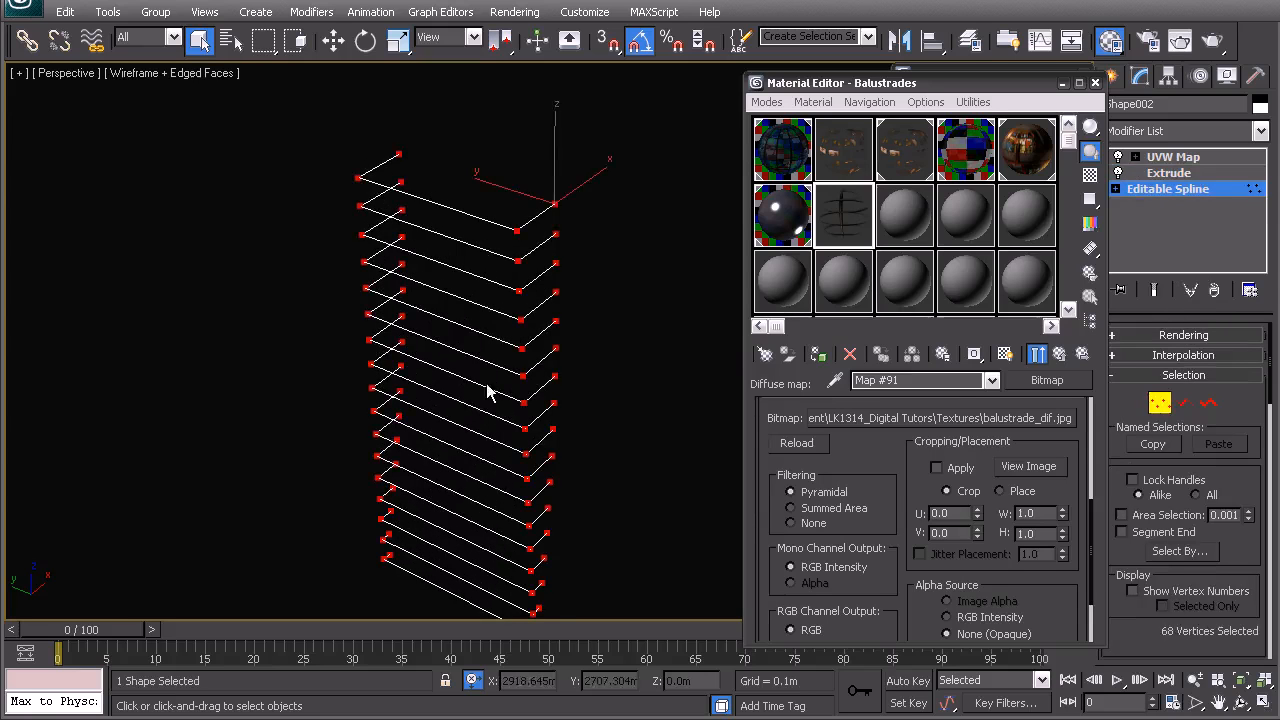
click(555, 165)
drag(625, 189, 500, 422)
key(w)
drag(578, 190, 624, 156)
key(ctrl+z)
right_click(598, 340)
click(566, 316)
click(516, 293)
- Insert an Edit Poly modifier between the balustrades' Extrude and UVW Map modifiers
scroll(516, 297, up, 8)
alt+middle_drag(576, 343, 563, 330)
click(466, 304)
middle_drag(459, 242, 484, 291)
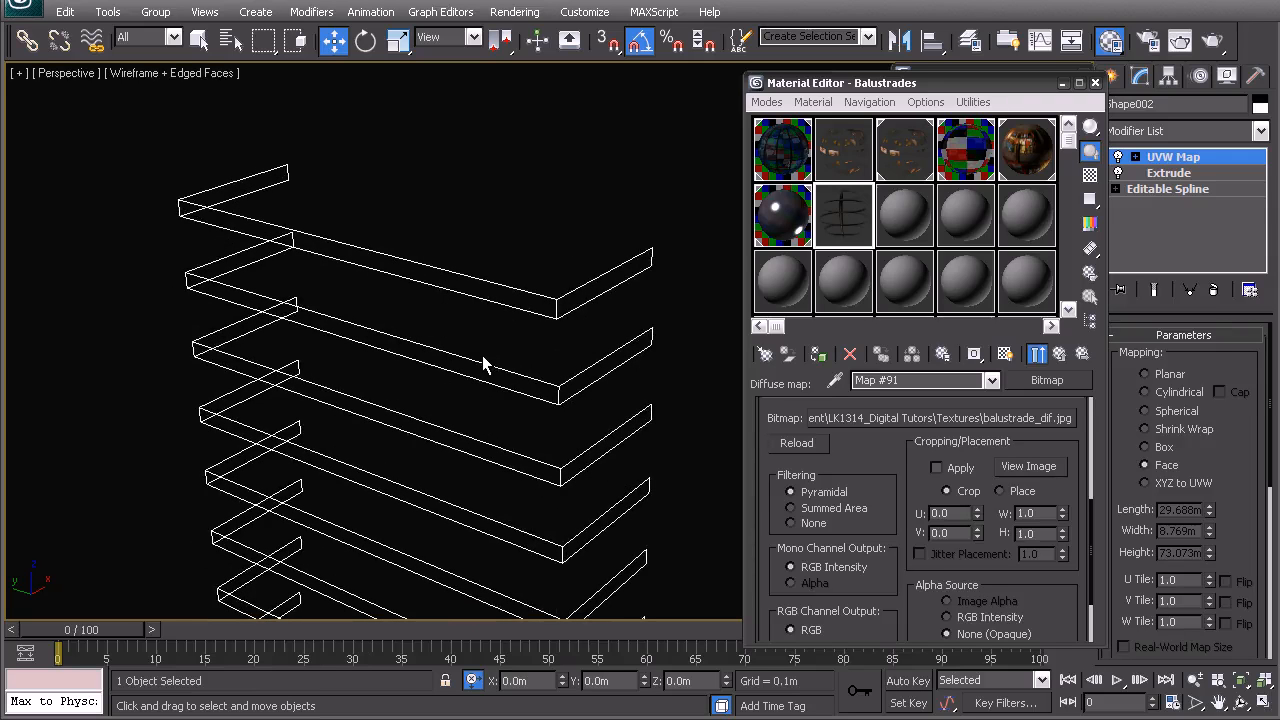
middle_drag(466, 360, 431, 323)
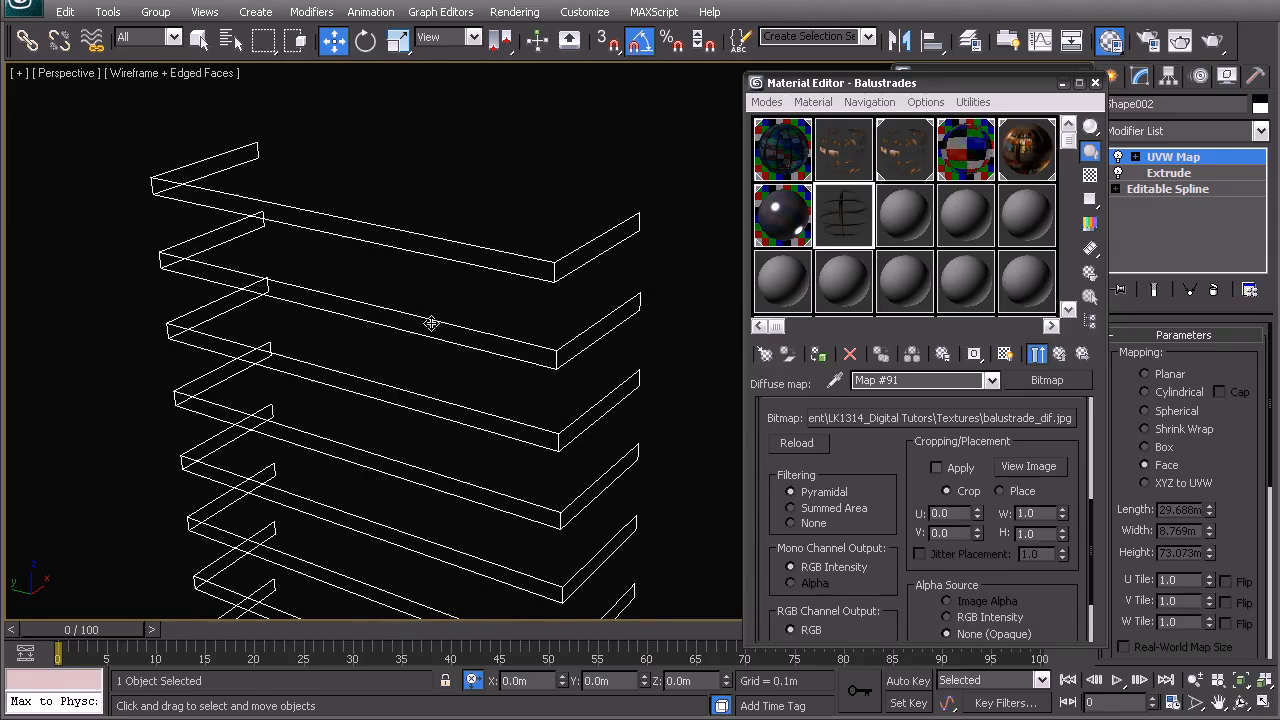
click(1172, 174)
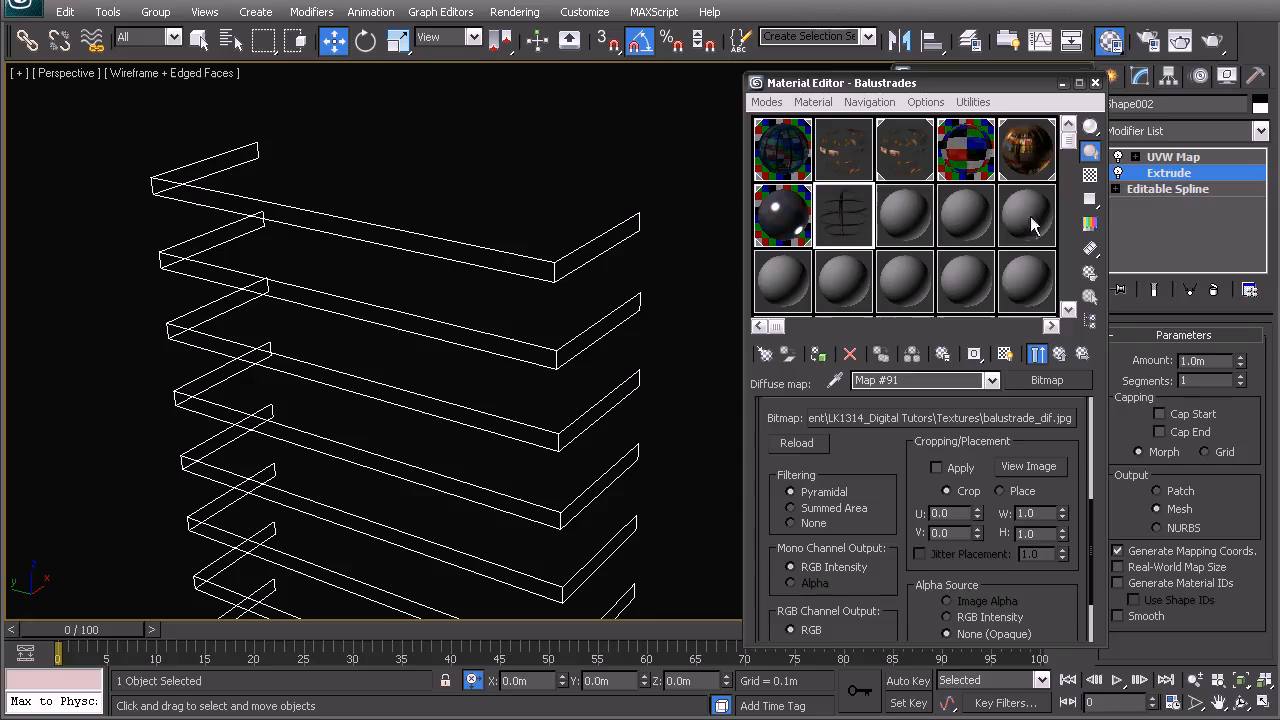
click(1188, 133)
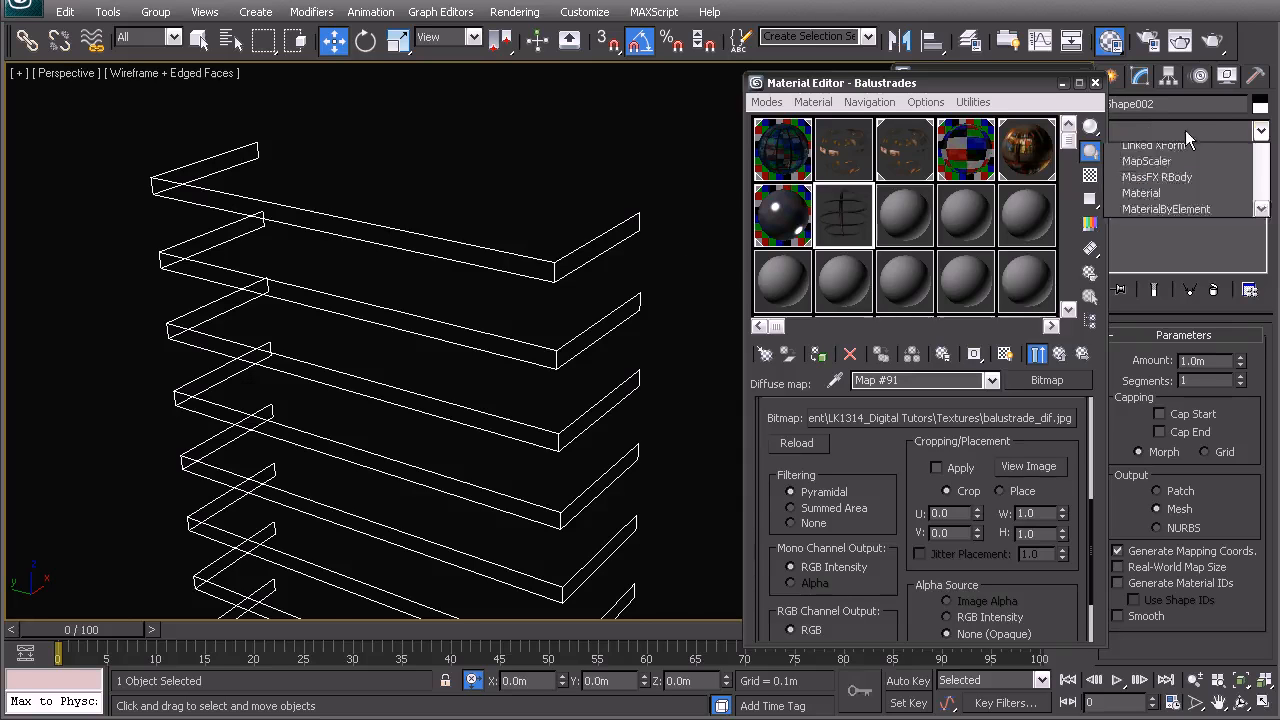
key(e)
click(1146, 200)
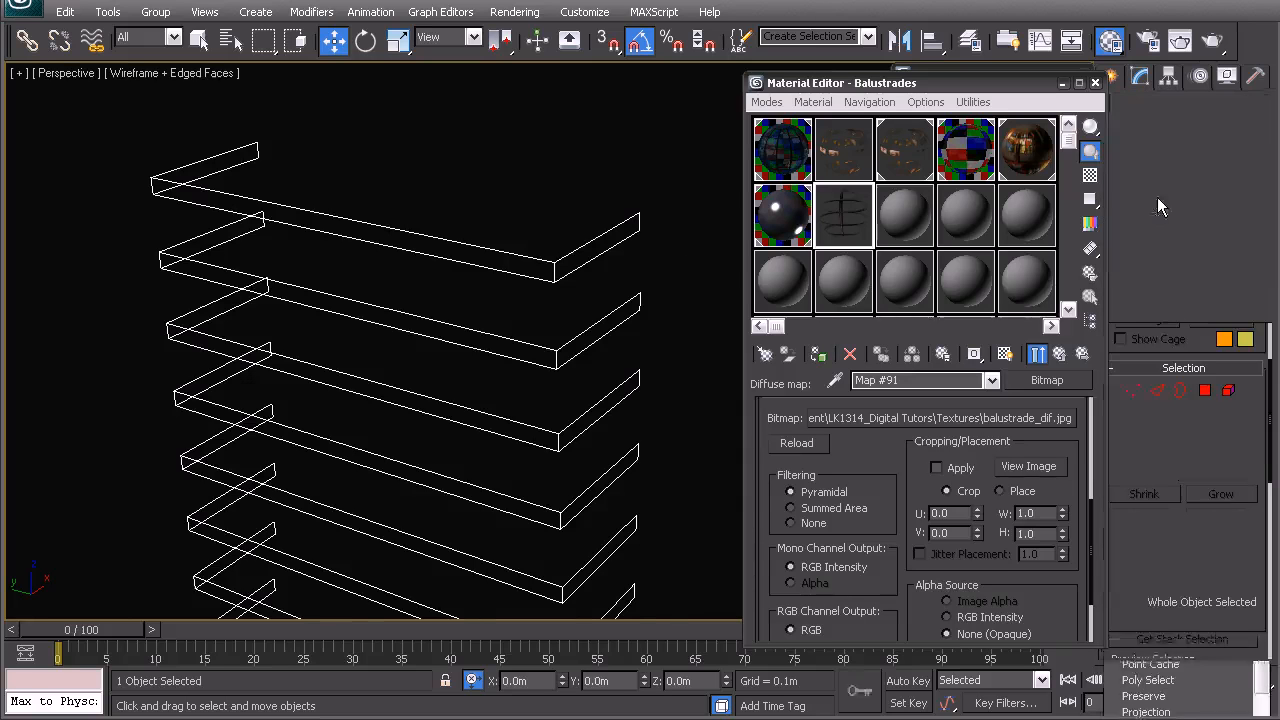
- Select the long edges of the four uppermost balustrades at Edit Poly's edge level
click(1156, 390)
middle_drag(393, 365, 430, 305)
drag(477, 195, 396, 528)
scroll(472, 396, down, 5)
middle_drag(472, 396, 498, 308)
scroll(547, 390, up, 8)
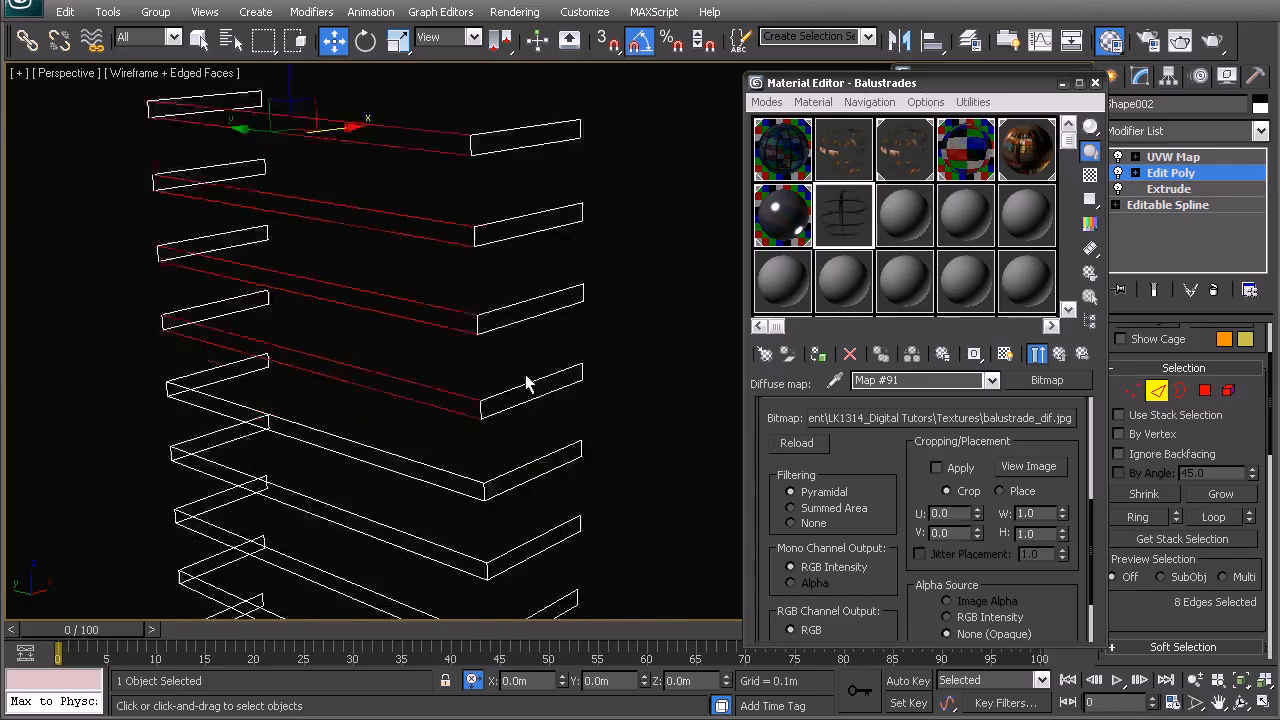
- Switch the viewport to shaded display and select all polygons of the balustrade object
key(1)
scroll(491, 342, up, 1)
key(F3)
scroll(489, 342, up, 1)
scroll(467, 337, down, 1)
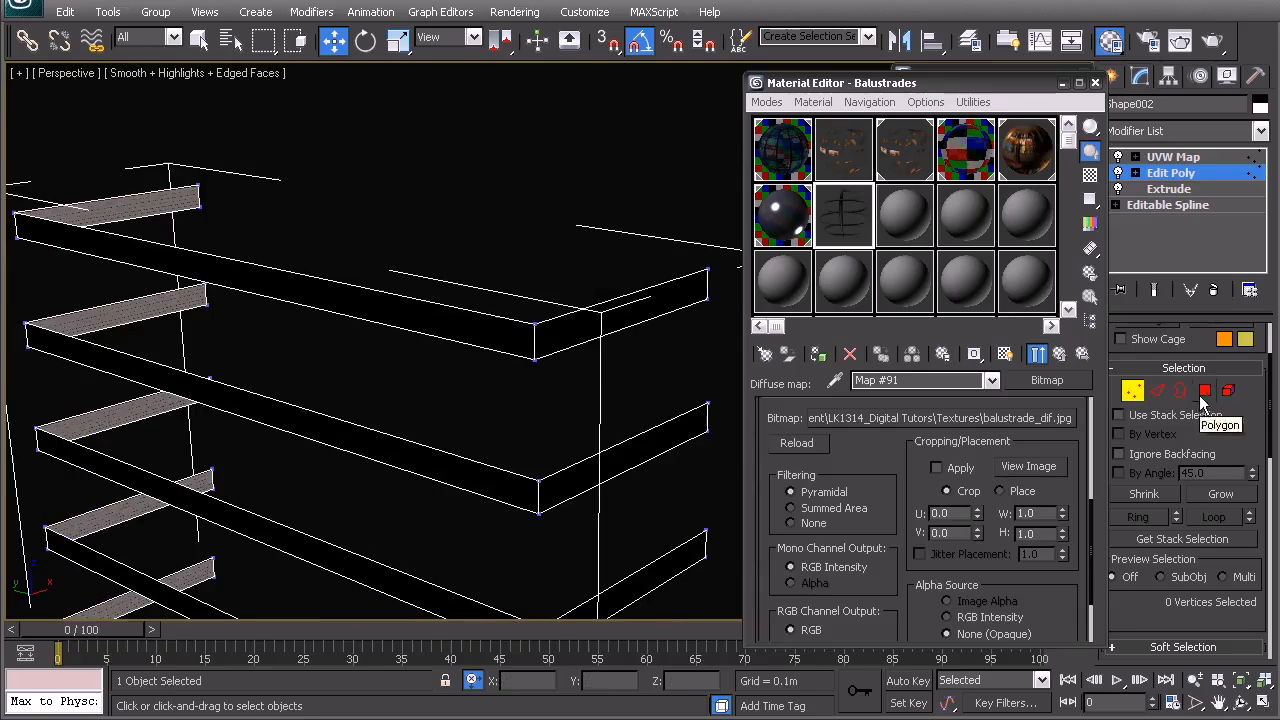
click(1205, 391)
key(ctrl+a)
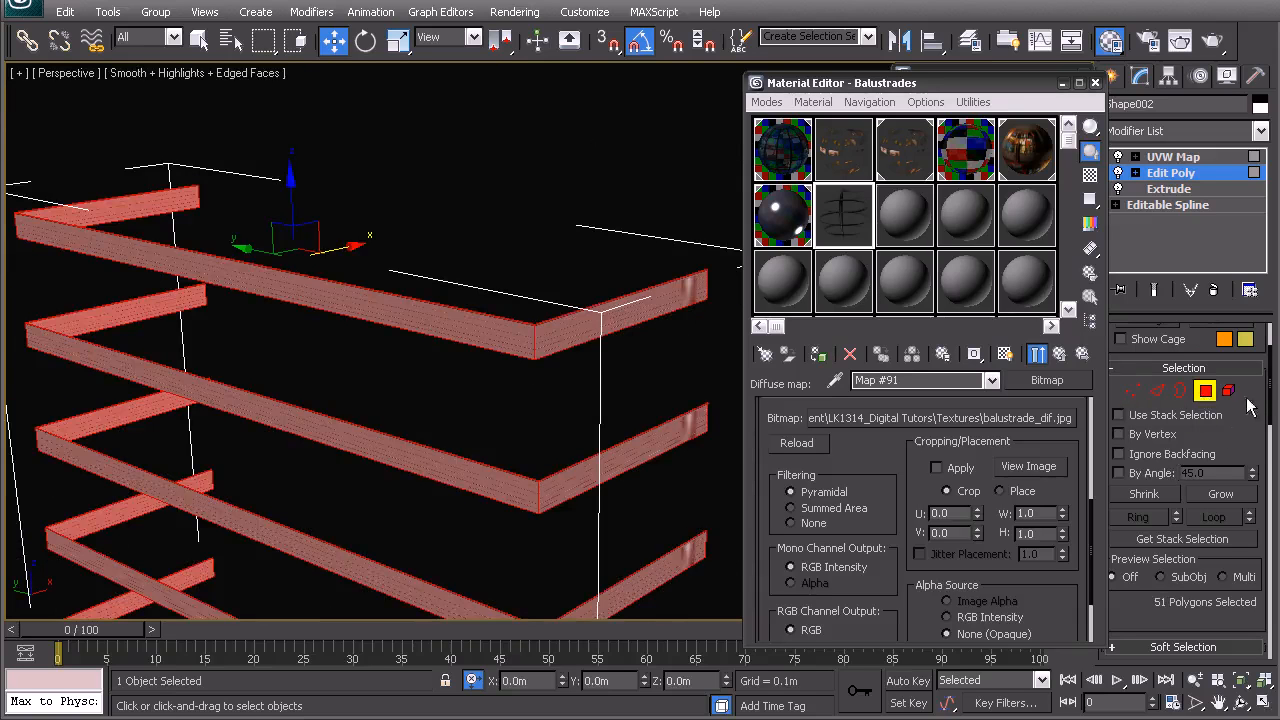
scroll(1249, 405, down, 5)
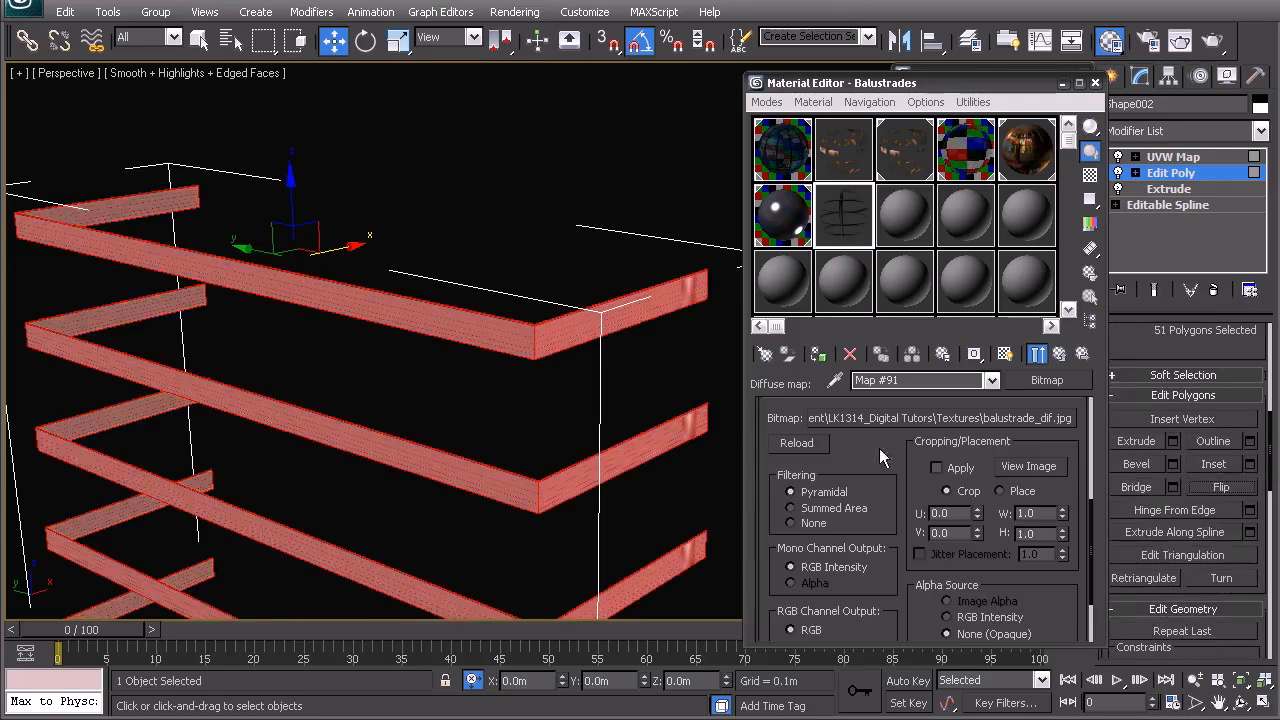
- Clear the polygon selection and, at Edit Poly's edge level, select the long front edges of all the balustrades
key(ctrl+d)
scroll(1160, 400, up, 5)
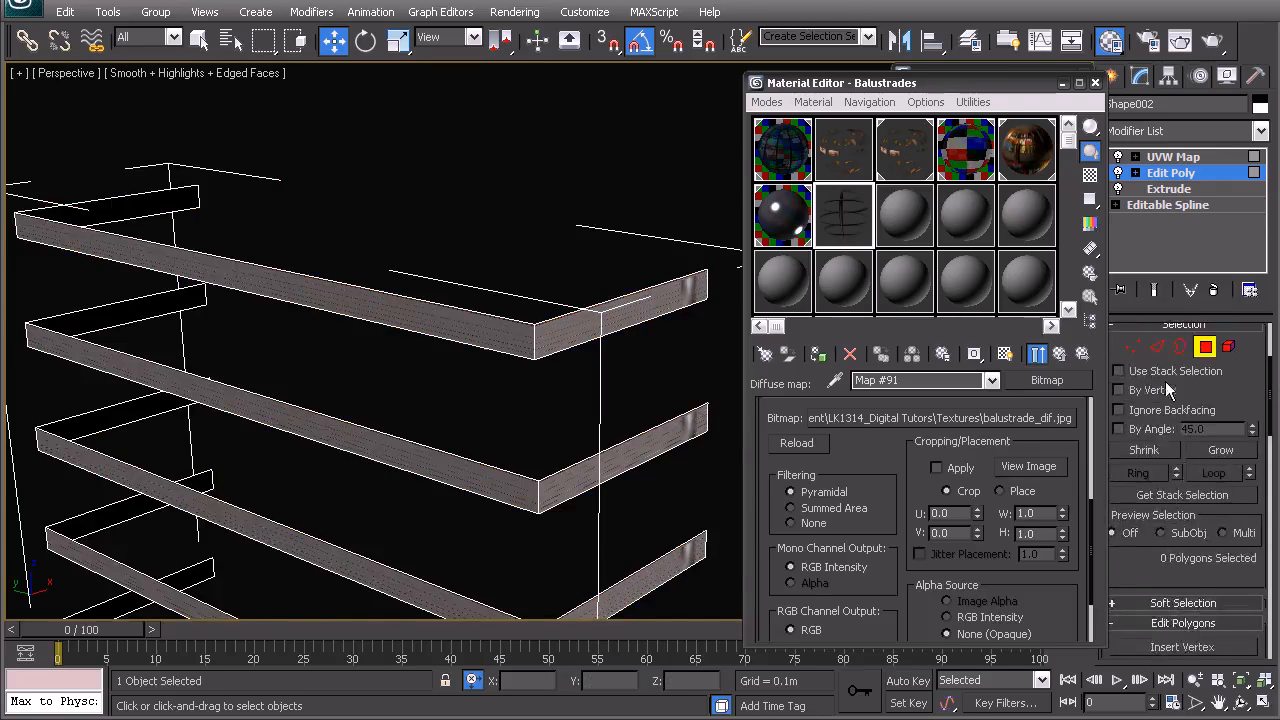
click(1157, 347)
scroll(408, 340, down, 6)
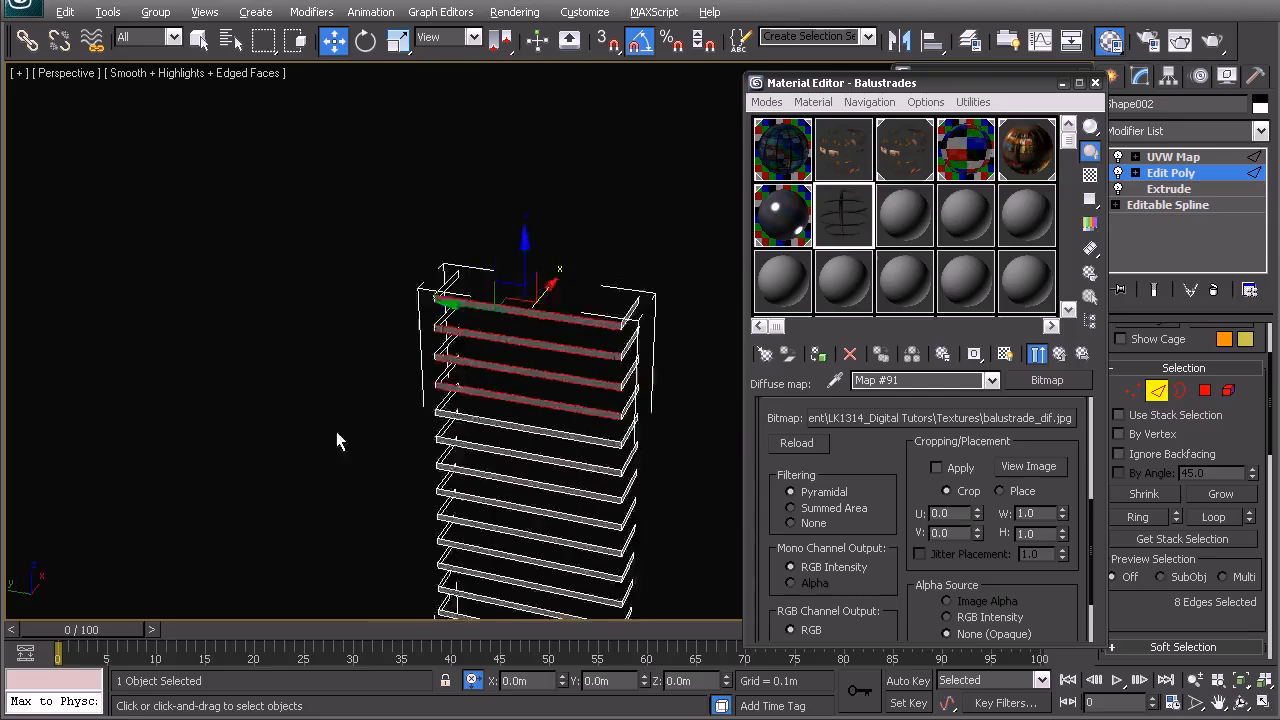
alt+middle_drag(336, 431, 379, 515)
drag(574, 543, 542, 268)
alt+middle_drag(556, 410, 508, 400)
scroll(506, 403, up, 6)
alt+middle_drag(482, 358, 440, 302)
scroll(440, 302, down, 3)
- Connect the selected front edges with 9 segments to divide each balustrade front into panels
right_click(440, 302)
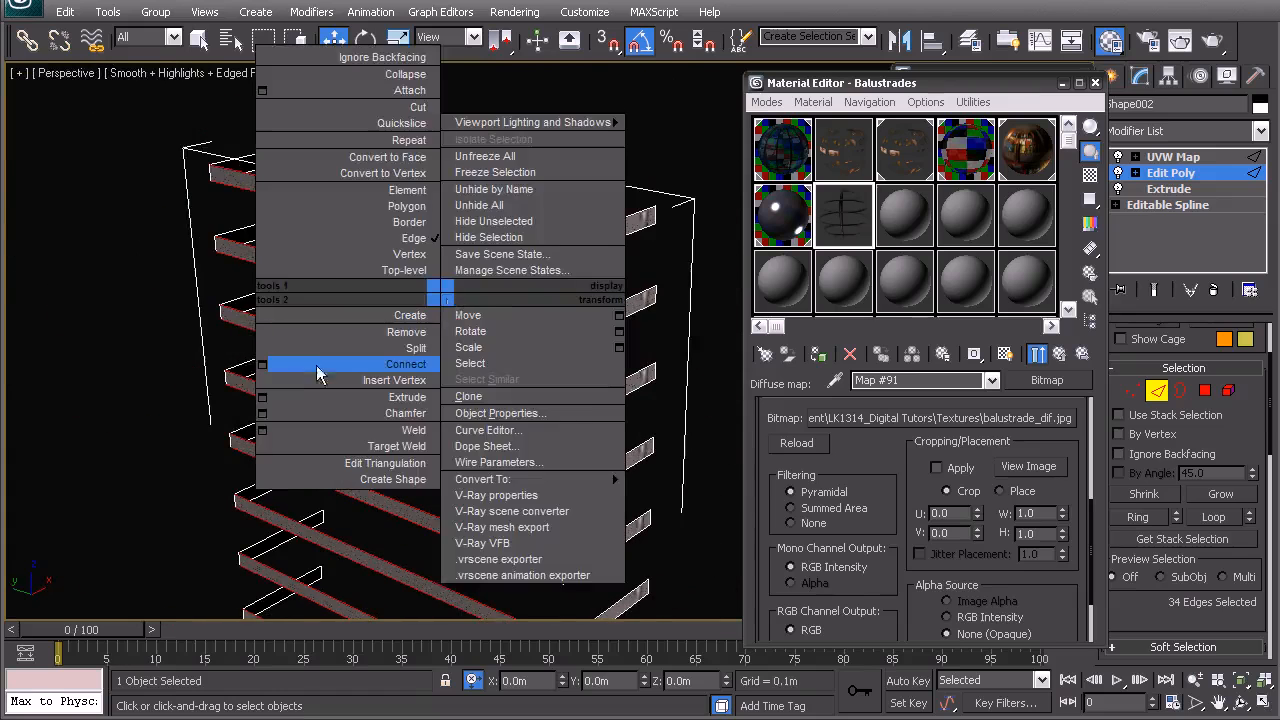
click(266, 360)
drag(555, 356, 568, 352)
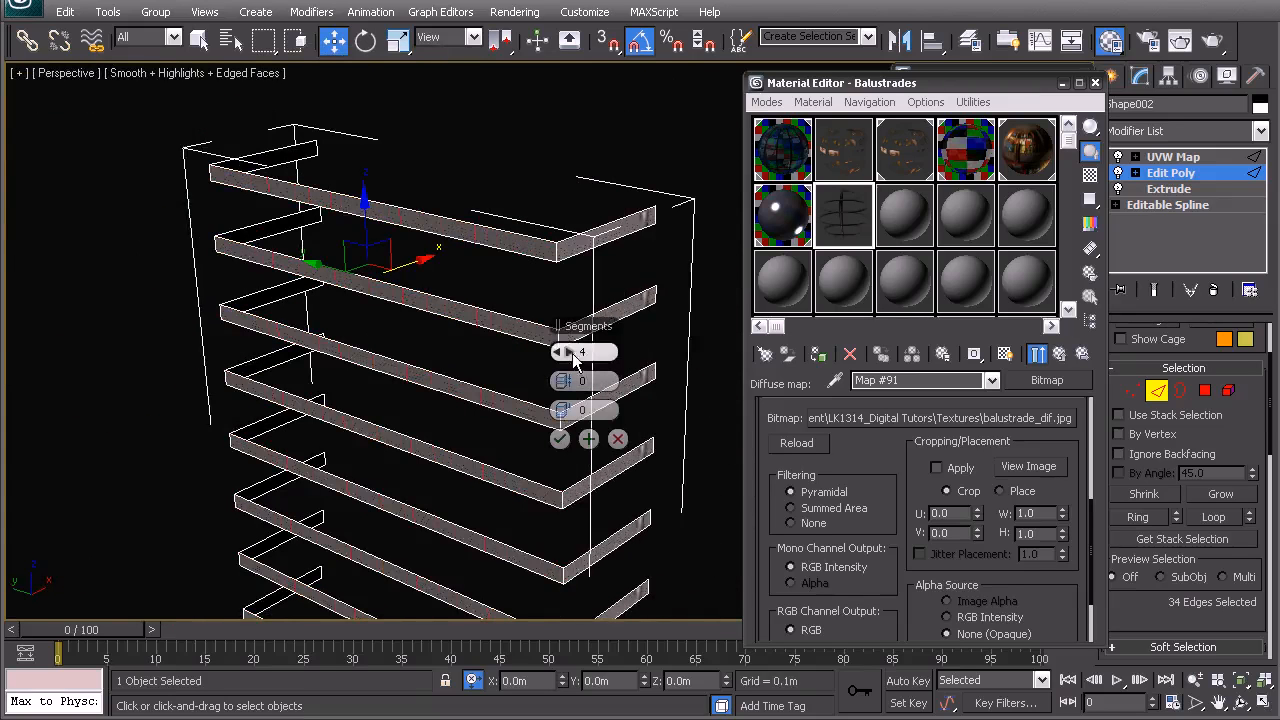
click(573, 354)
scroll(500, 252, up, 4)
middle_drag(510, 211, 403, 282)
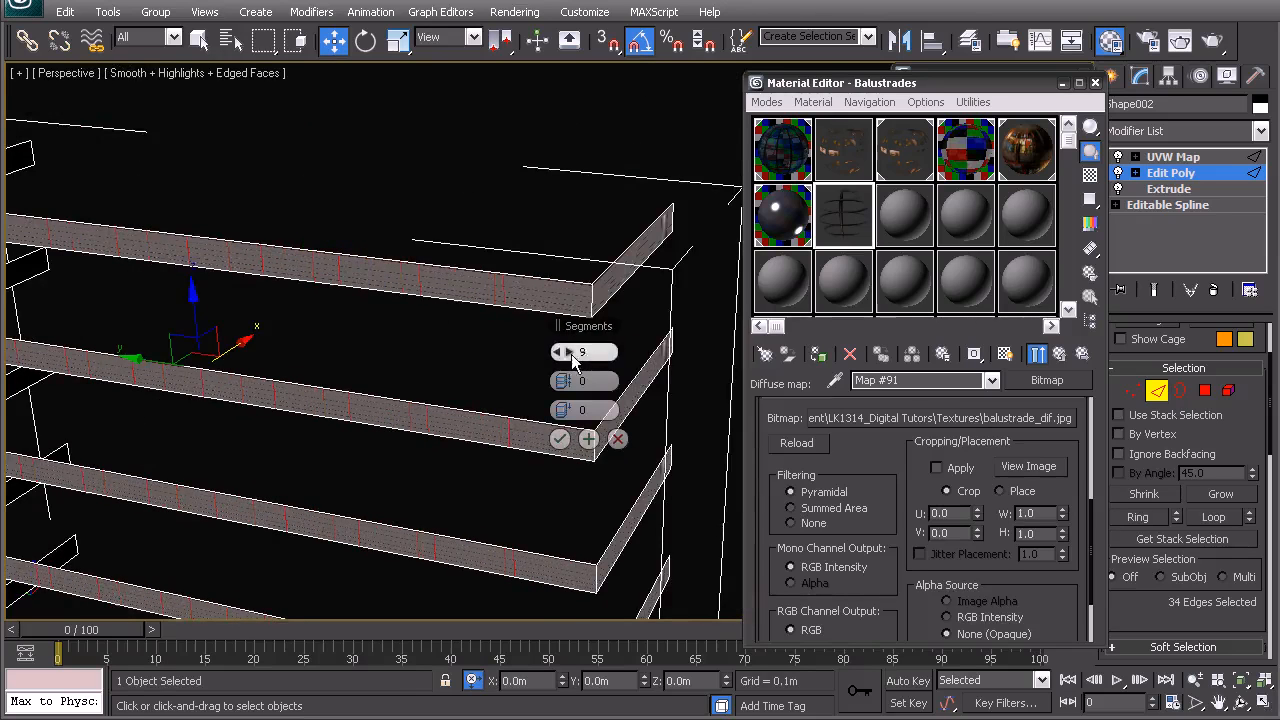
click(558, 441)
- Select the long edges on both short sides of the eight uppermost balustrades
middle_drag(502, 456, 512, 358)
scroll(512, 358, down, 5)
click(623, 297)
drag(522, 228, 522, 605)
middle_drag(504, 484, 474, 208)
middle_drag(474, 208, 438, 256)
ctrl+drag(399, 102, 411, 467)
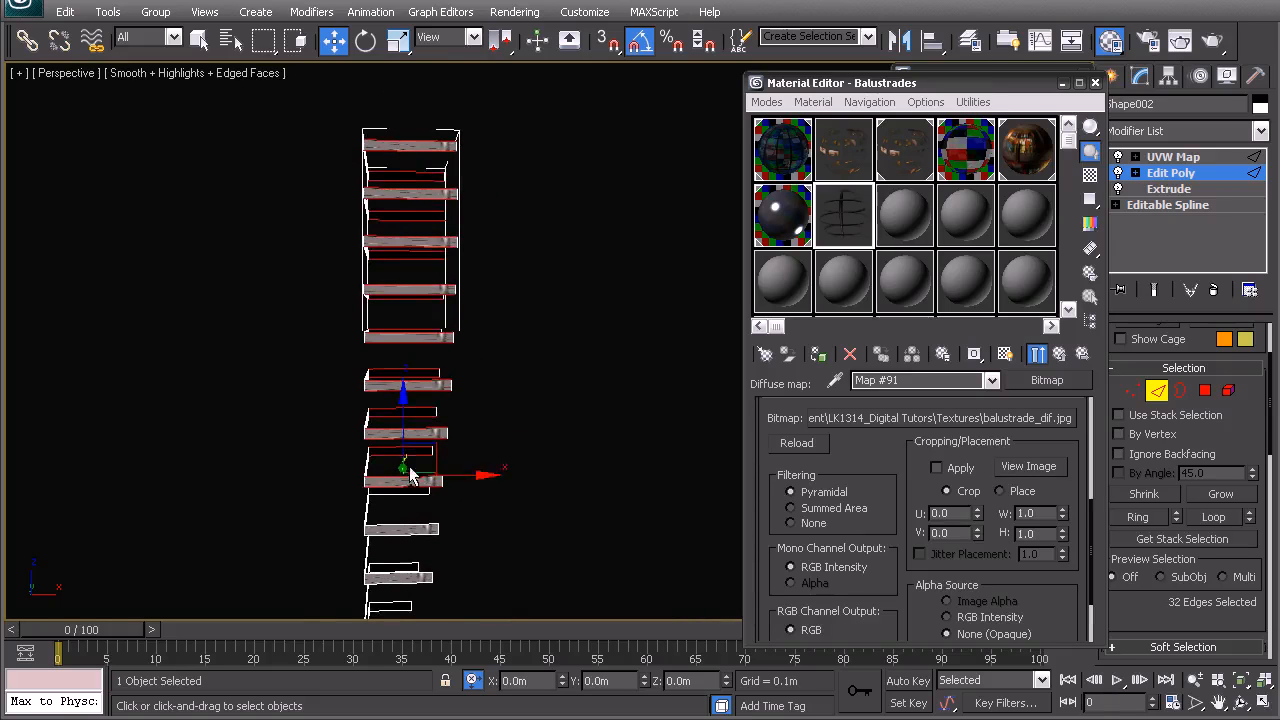
- Connect the selected side edges with three segments to divide the short sides into panels
alt+middle_drag(455, 385, 516, 402)
scroll(452, 300, up, 4)
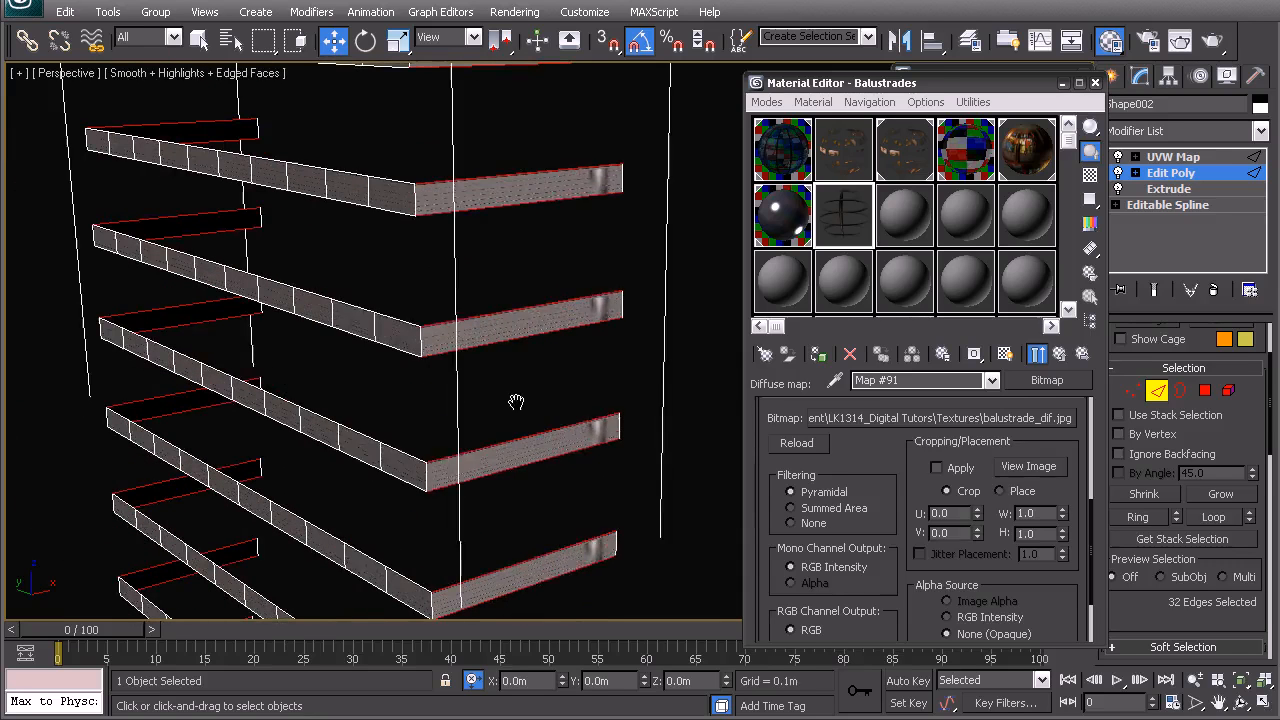
right_click(516, 402)
click(353, 443)
right_click(564, 353)
click(567, 352)
click(567, 352)
click(559, 439)
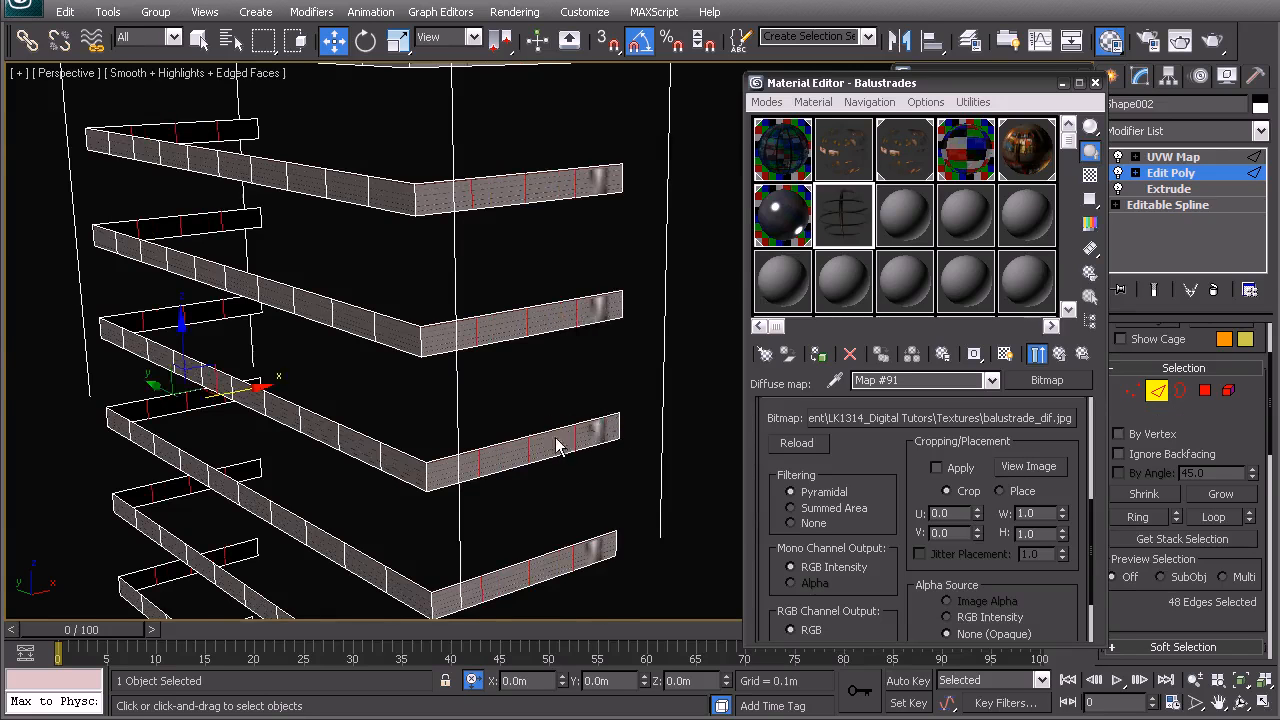
- Reselect the balustrade object, assign the Balustrades material to it and show the diffuse map in the viewport
alt+middle_drag(557, 363, 520, 383)
click(503, 339)
click(506, 358)
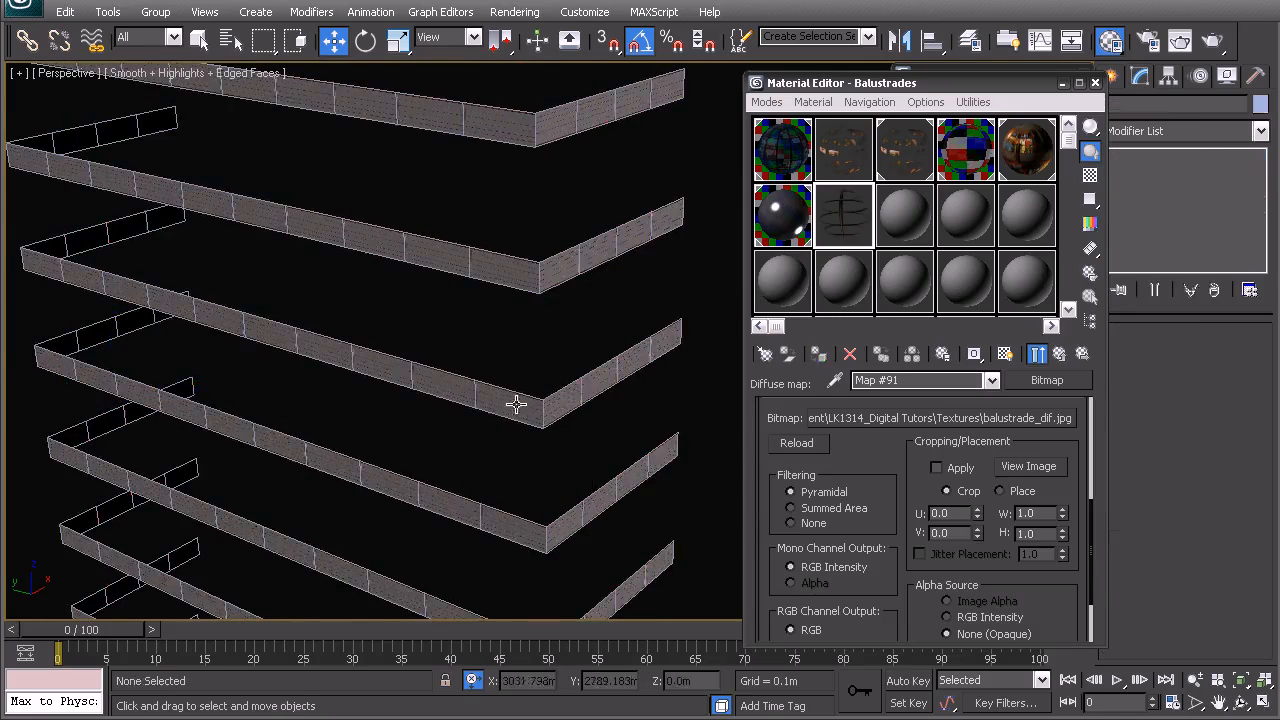
click(515, 403)
scroll(542, 425, up, 4)
middle_drag(610, 432, 555, 342)
click(856, 219)
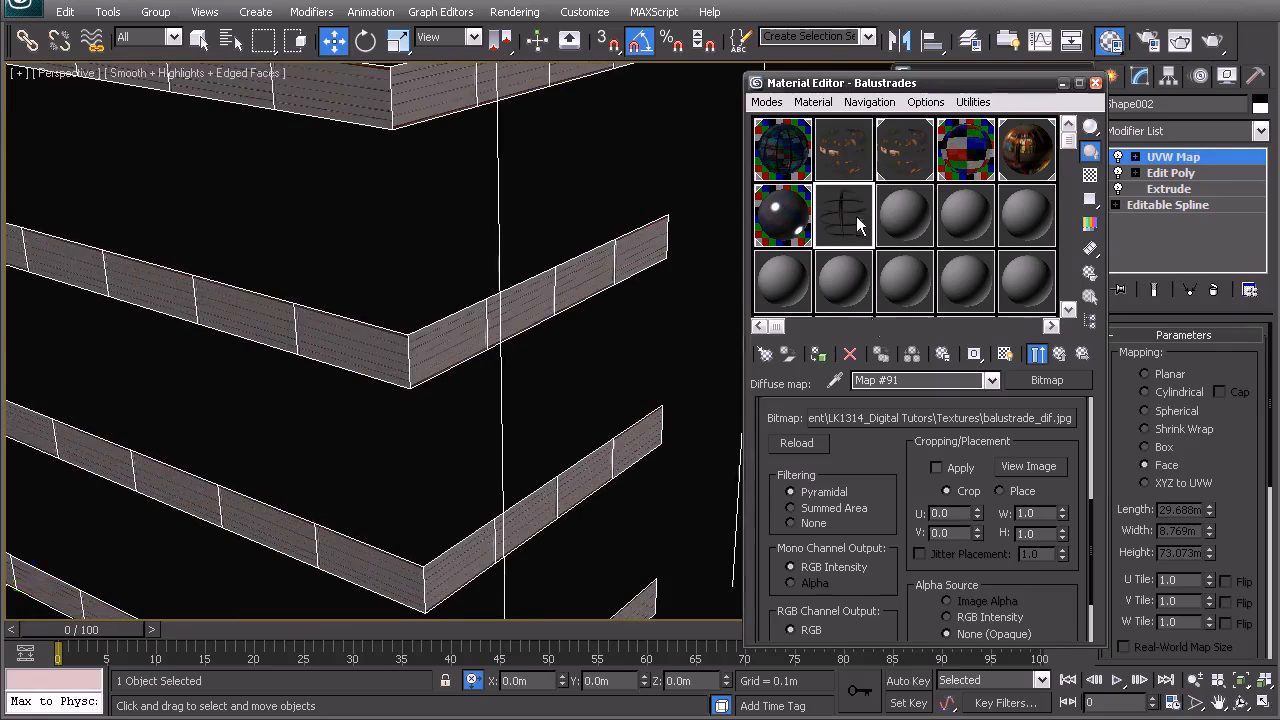
click(820, 356)
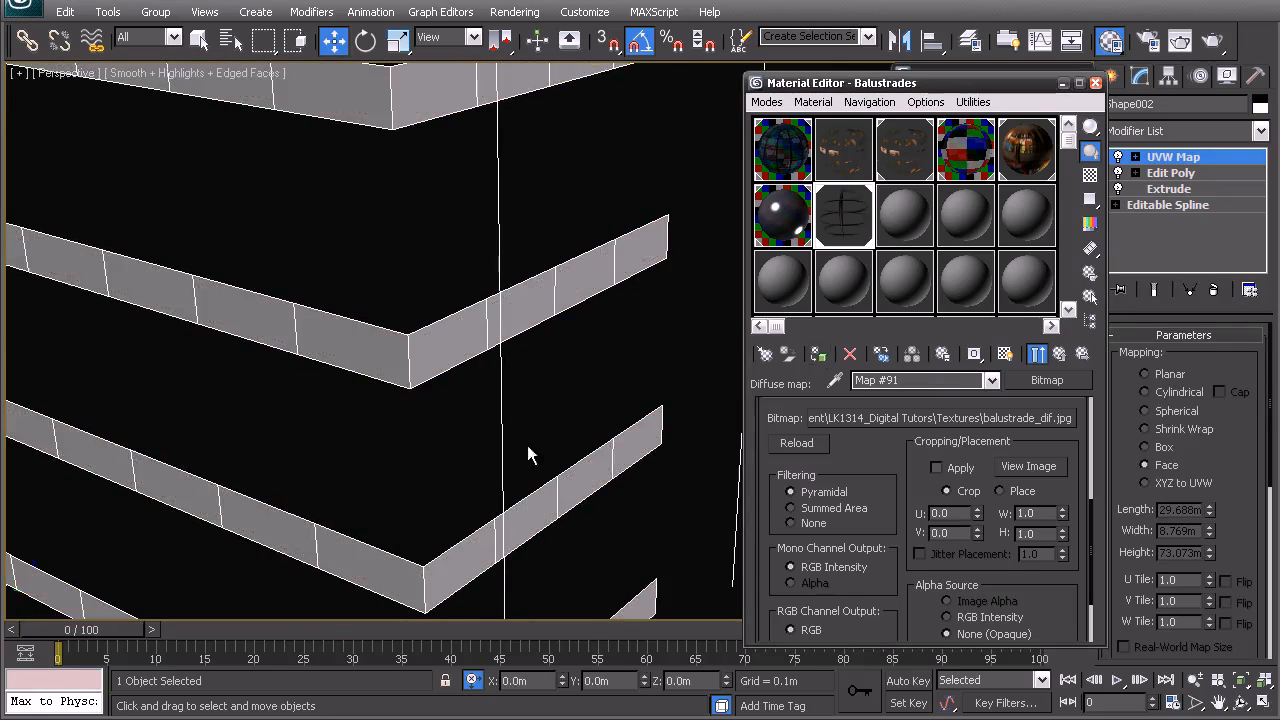
click(1005, 353)
- Deselect the balustrades and examine the texture's orientation close up on the front panels and around the corner
click(474, 251)
mouse_move(474, 251)
alt+middle_down()
mouse_move(328, 338)
mouse_move(481, 319)
mouse_move(310, 375)
mouse_move(571, 300)
mouse_move(572, 328)
alt+middle_up()
scroll(481, 319, up, 4)
alt+middle_drag(436, 322, 477, 317)
alt+middle_drag(365, 296, 350, 290)
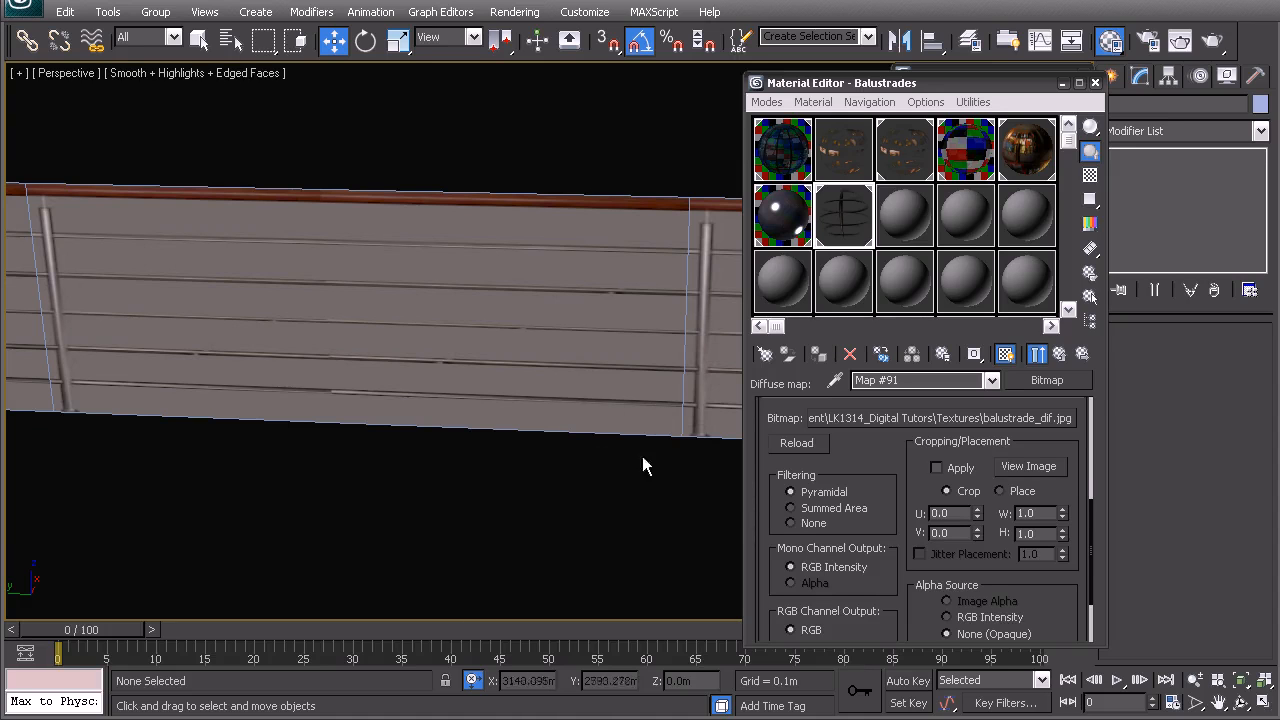
middle_drag(620, 345, 405, 372)
scroll(503, 351, down, 5)
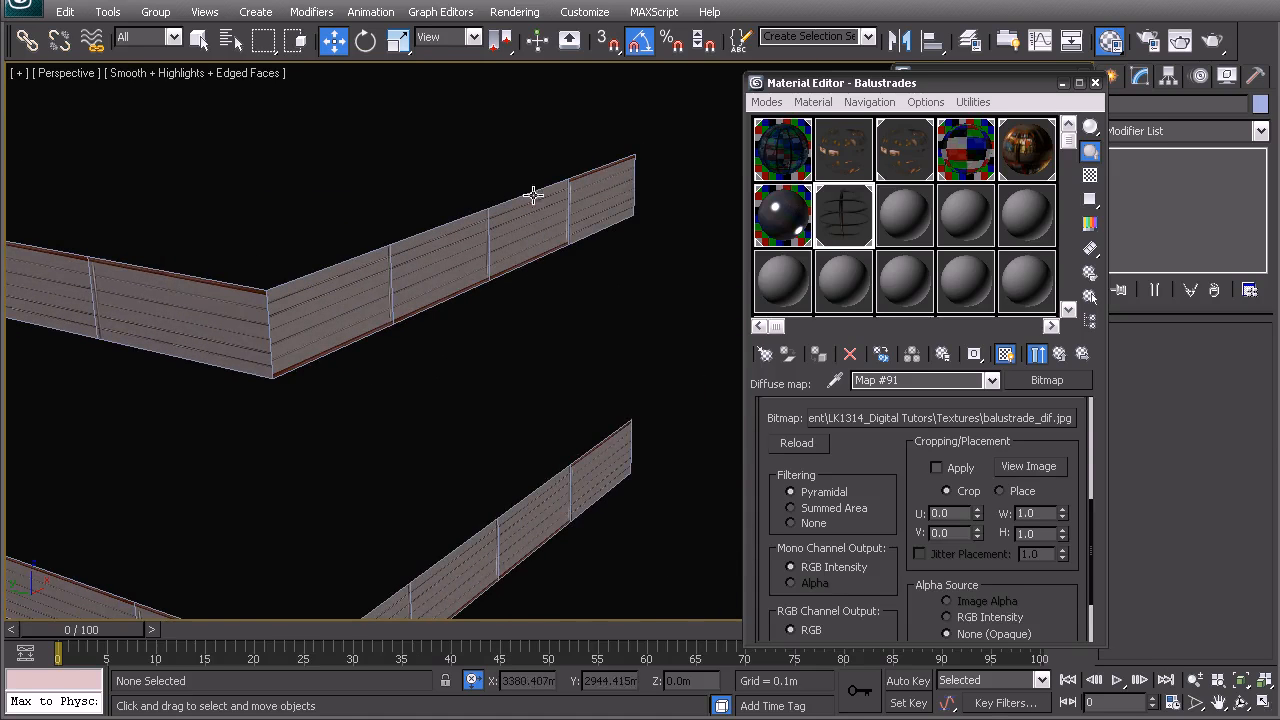
- In the balustrades' Edit Poly modifier, select the three polygons nearest the corner on the upper balustrade's short side
click(386, 300)
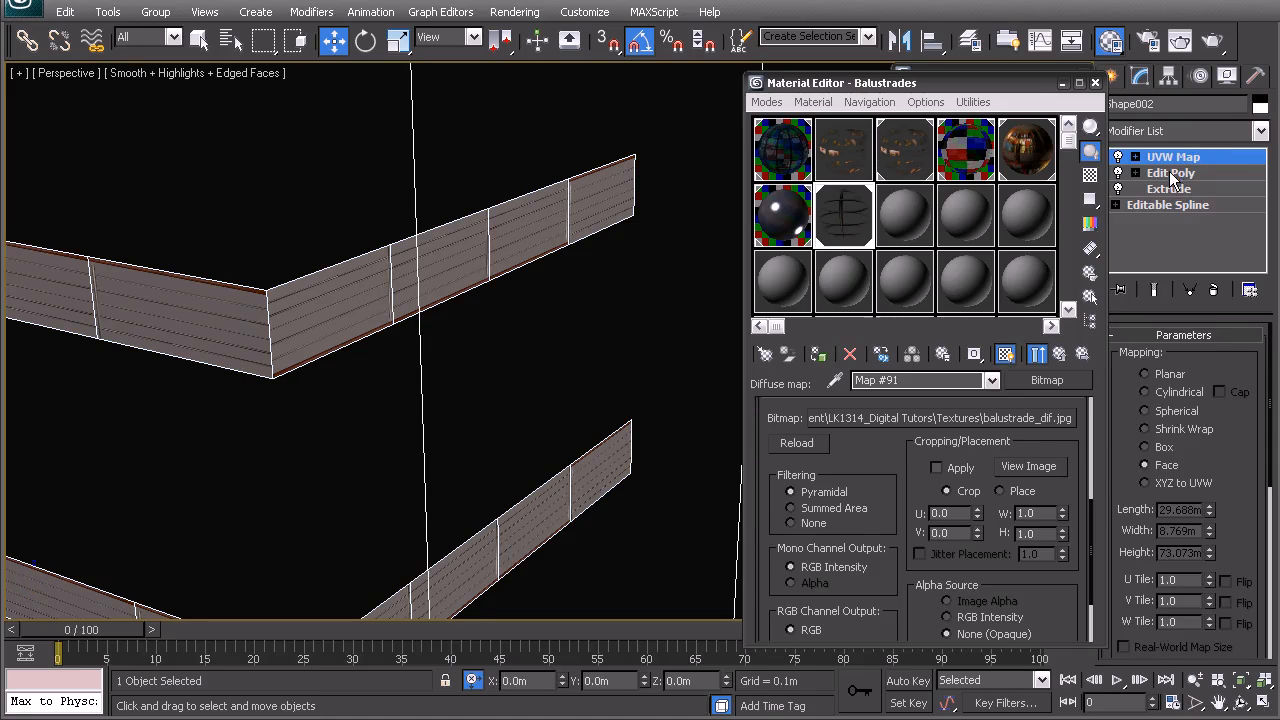
middle_drag(402, 352, 415, 364)
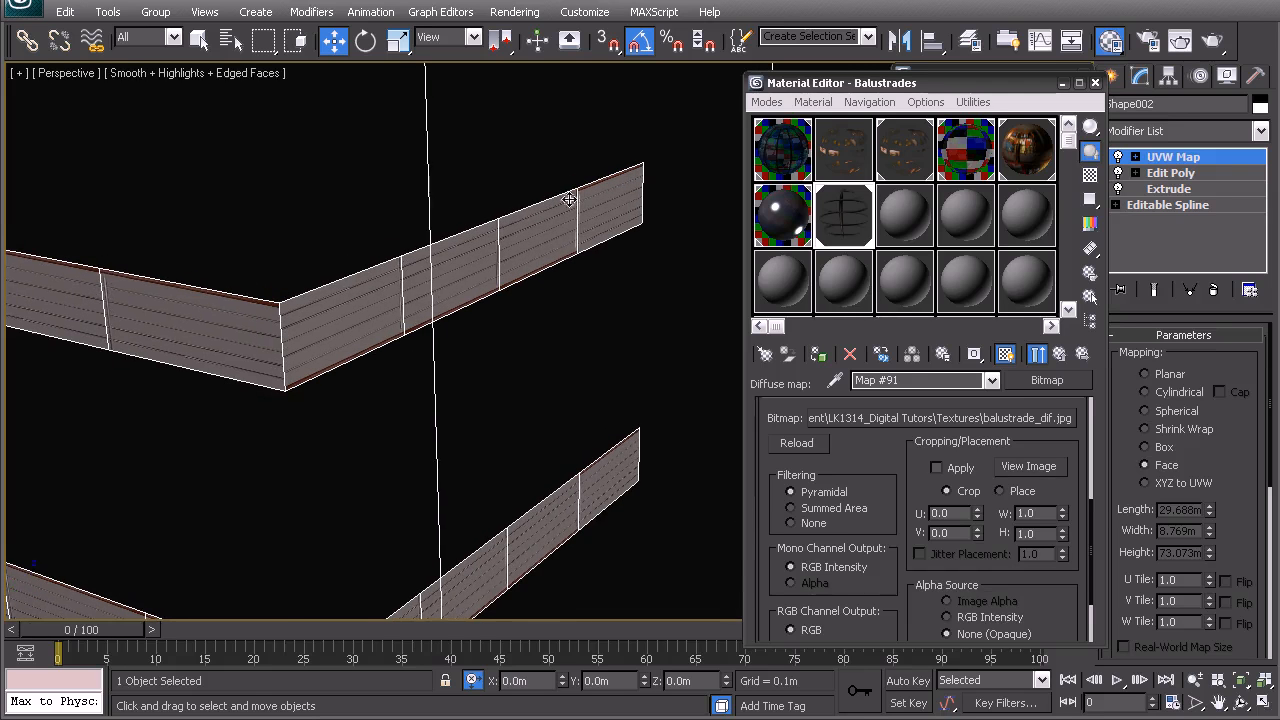
click(1170, 173)
drag(537, 423, 400, 260)
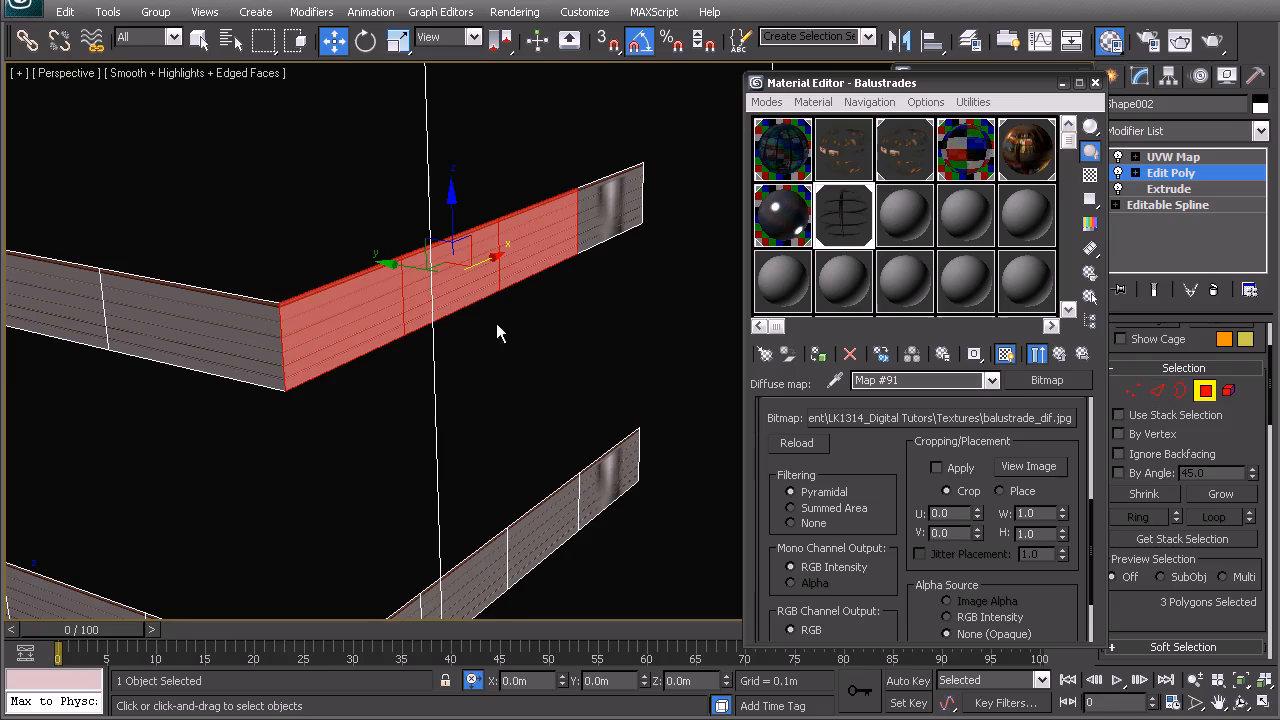
- Insert a UVW Xform modifier above Edit Poly and set its rotation to 180
click(1185, 133)
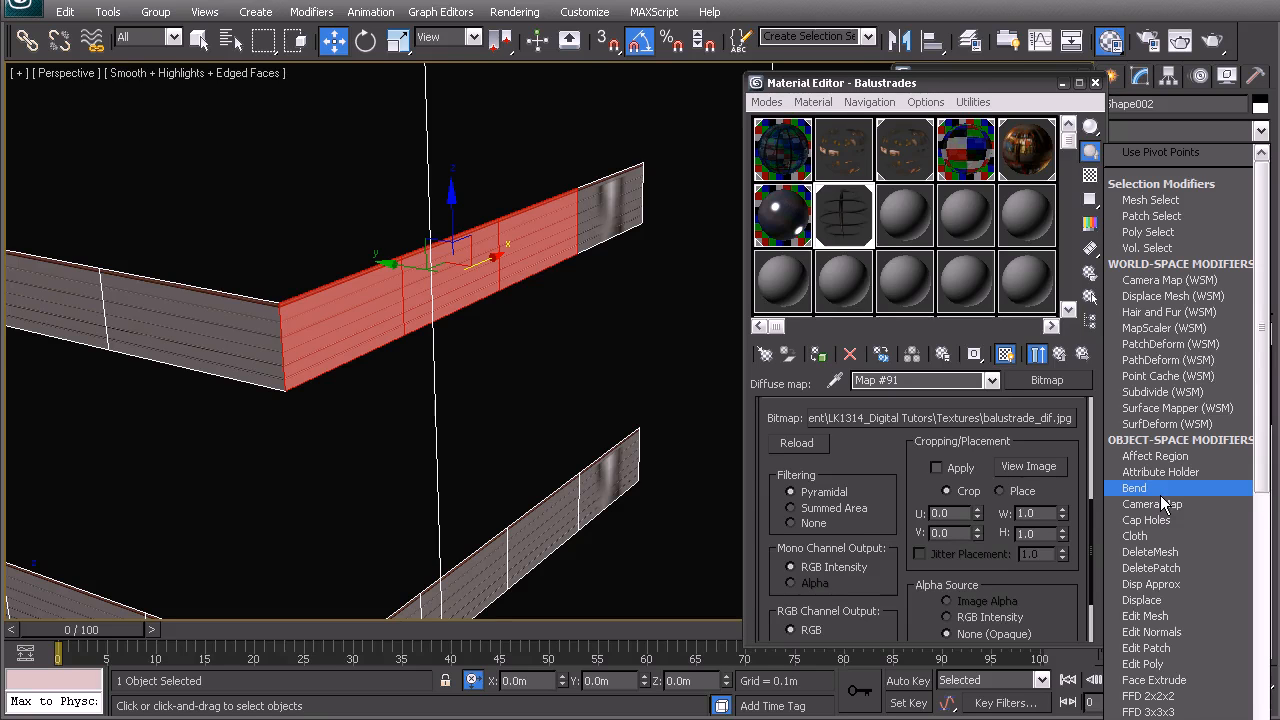
key(u)
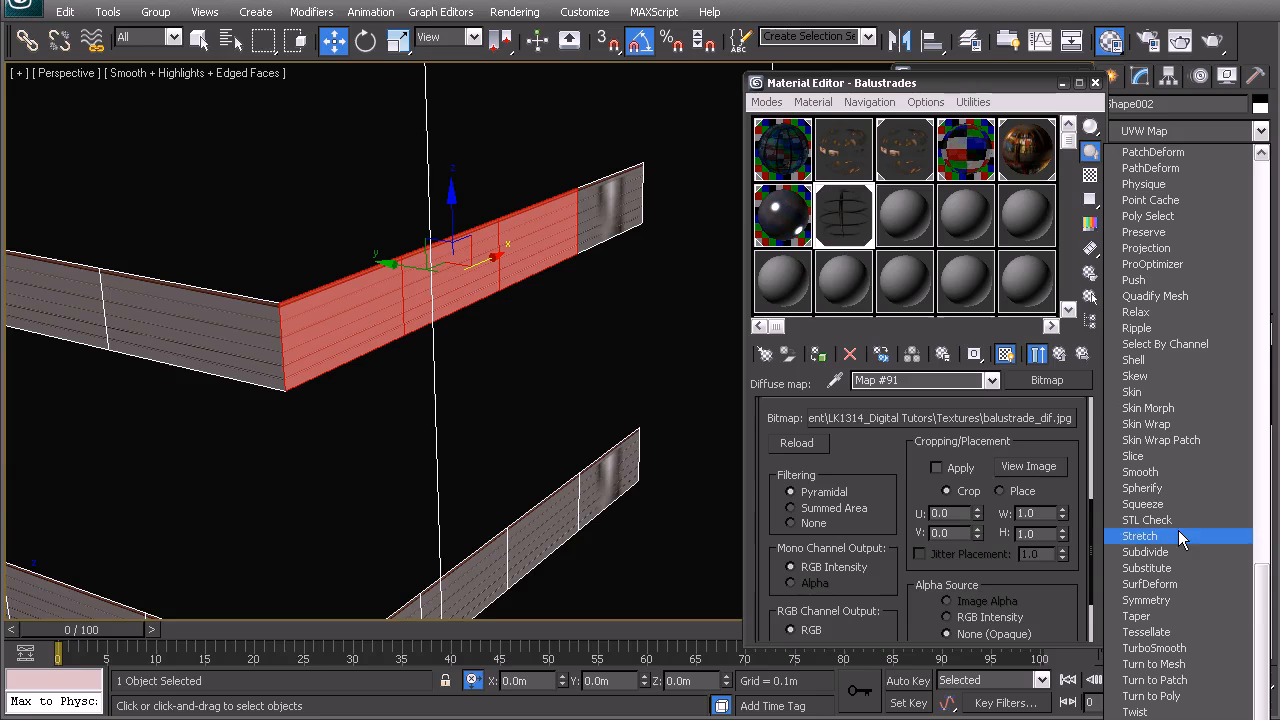
click(1145, 718)
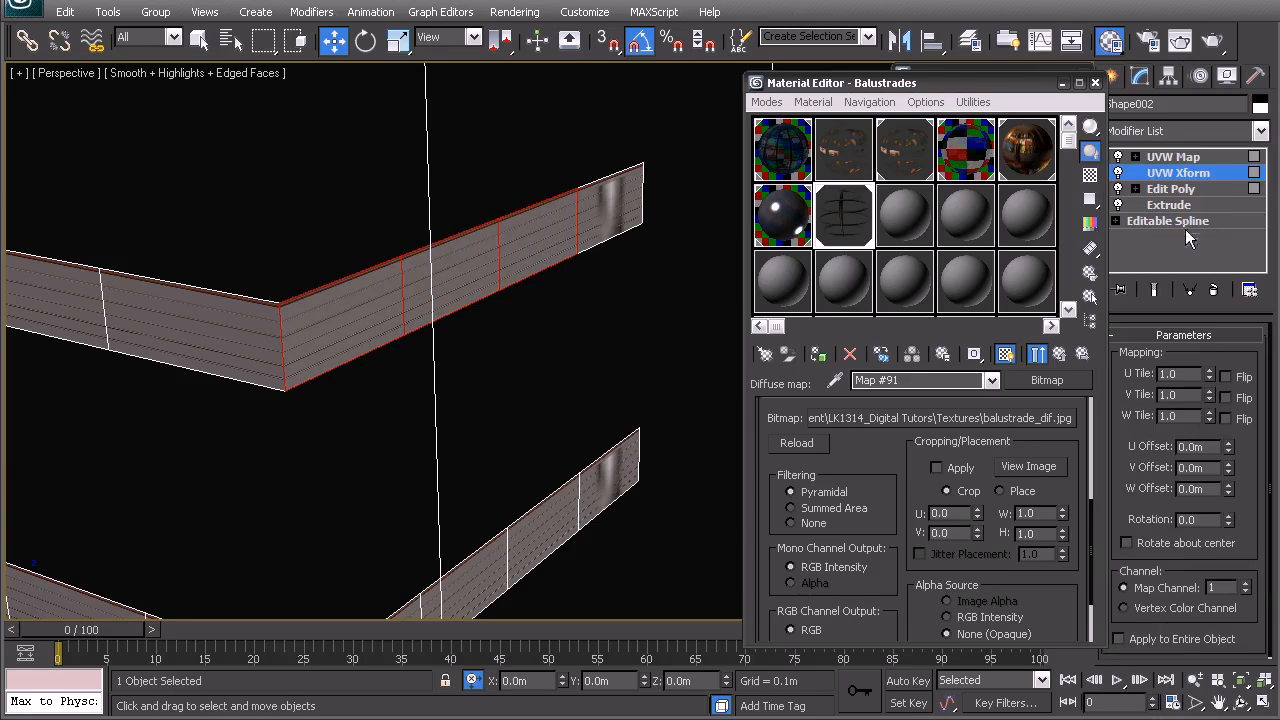
double_click(1172, 519)
key(Return)
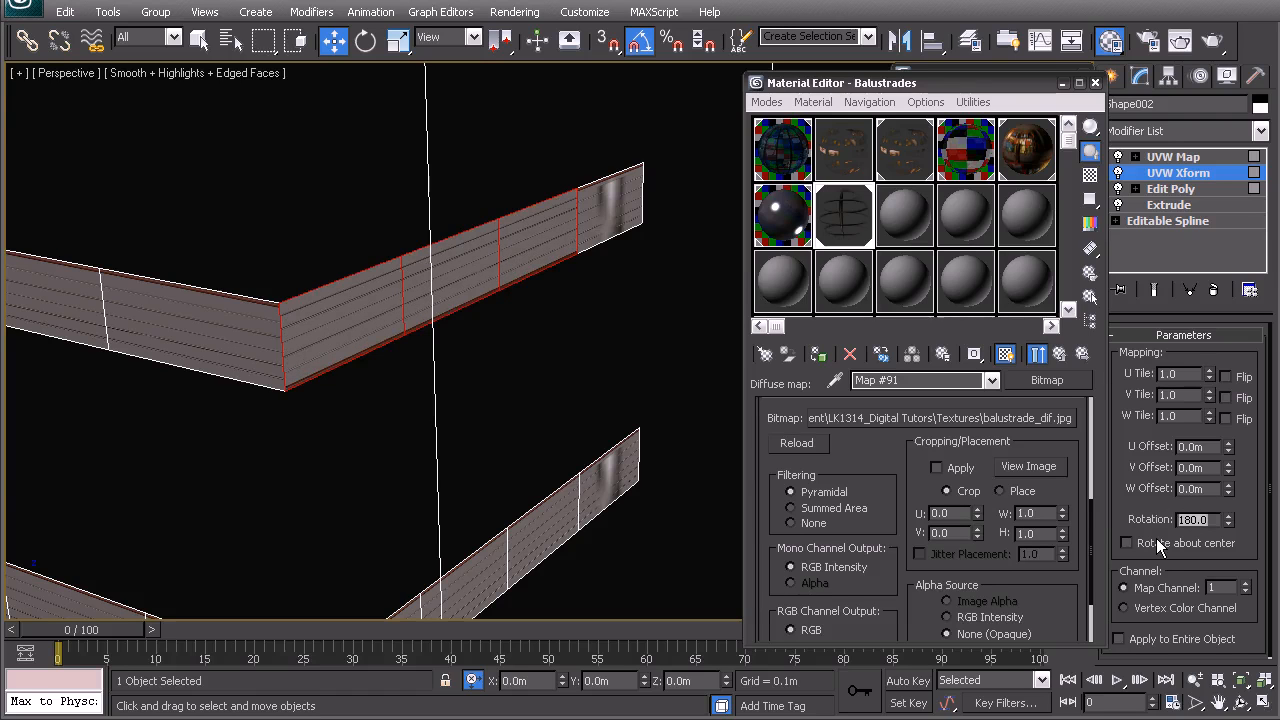
- Move the UVW Xform modifier above UVW Map in the balustrades' modifier stack, and deselect the object
click(1170, 189)
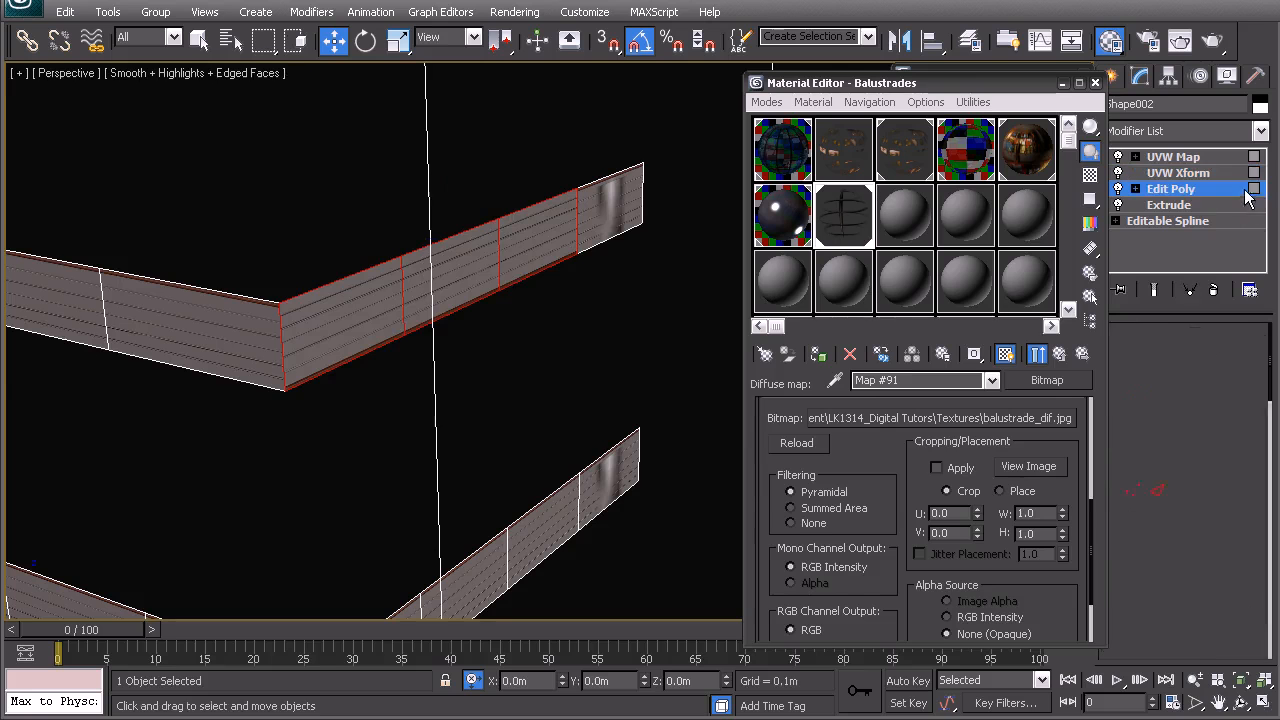
click(477, 137)
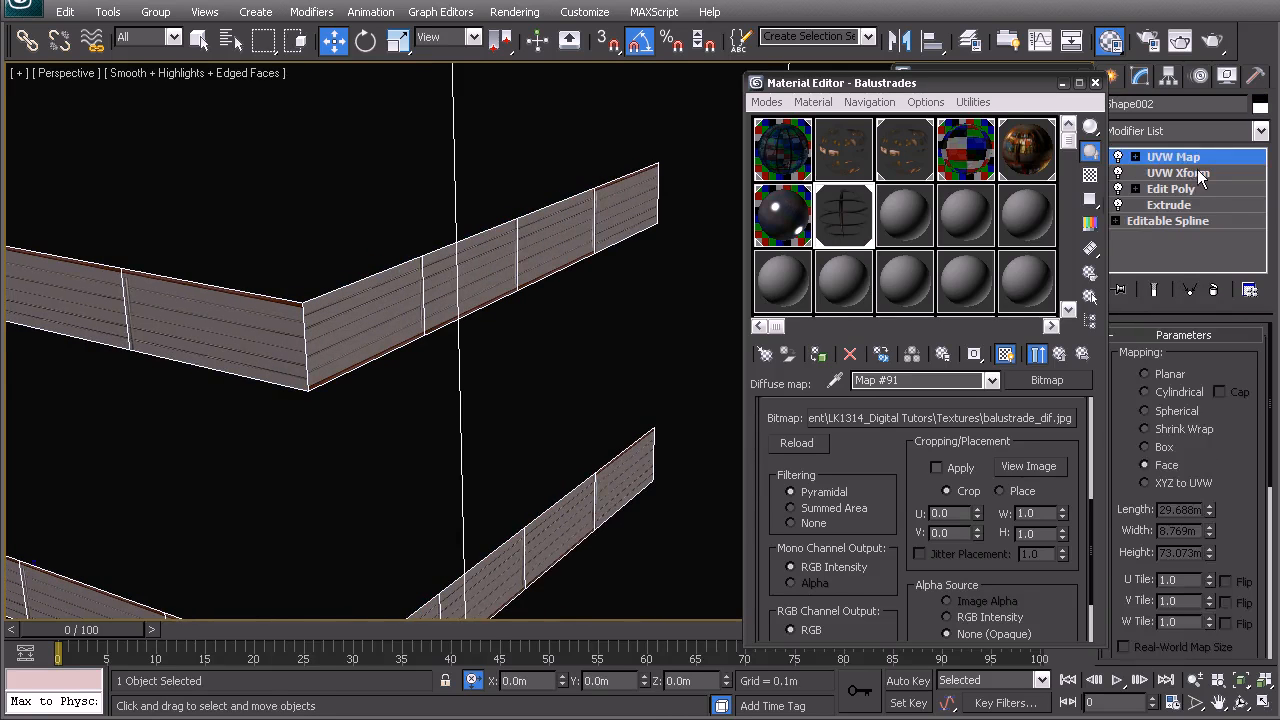
click(1200, 177)
drag(1190, 175, 1170, 170)
click(508, 166)
- Reselect the balustrades, reactivate the three-polygon selection in Edit Poly and return to the UVW Xform modifier
alt+middle_drag(508, 262, 549, 289)
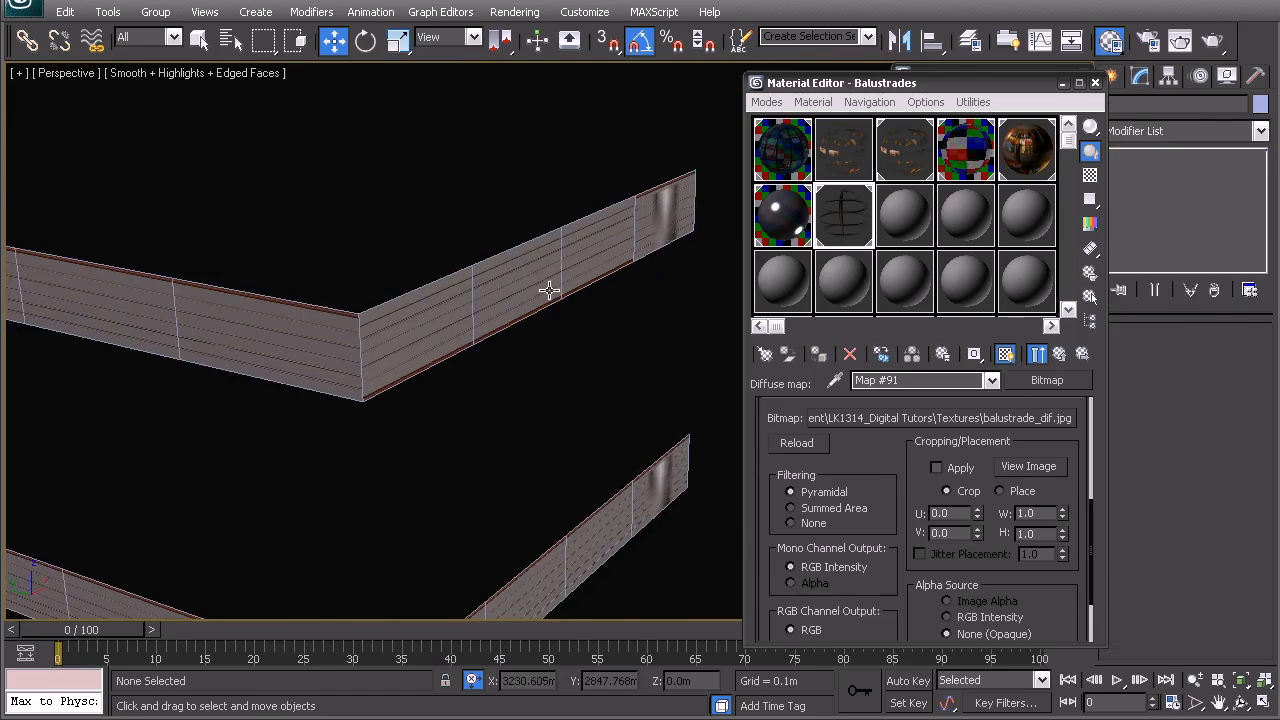
click(547, 285)
alt+middle_drag(502, 373, 505, 384)
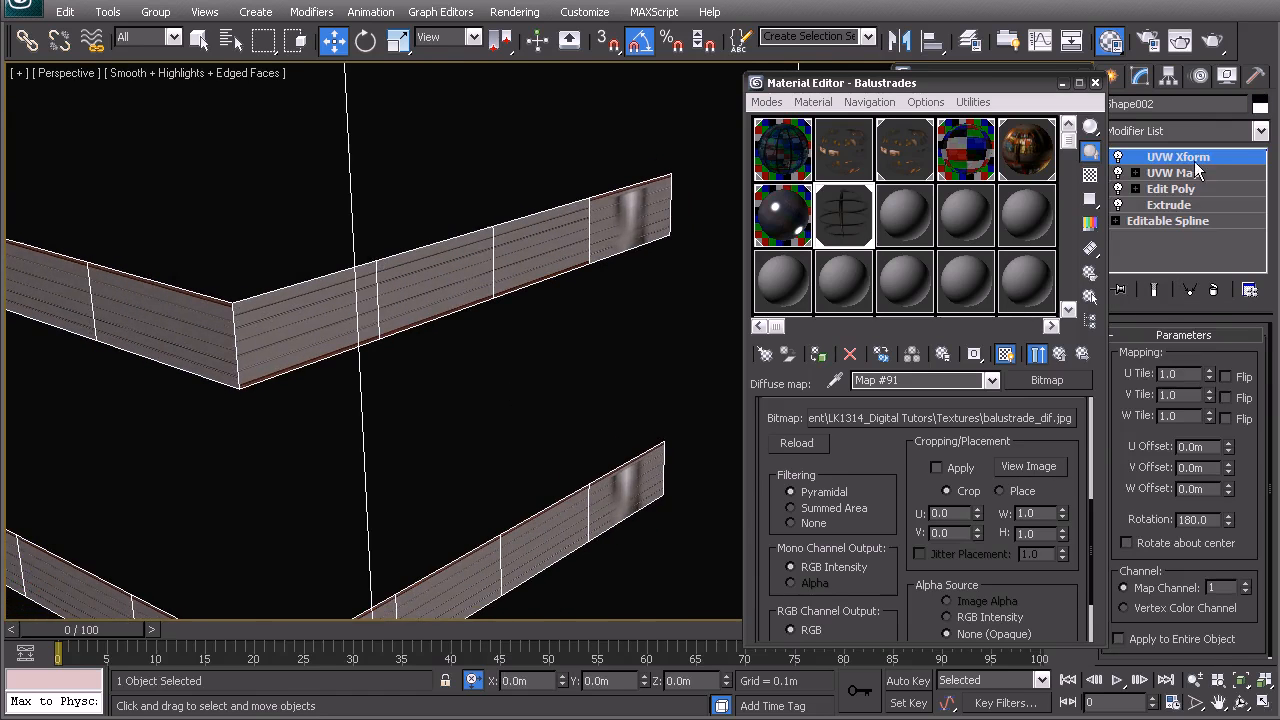
click(1172, 189)
key(4)
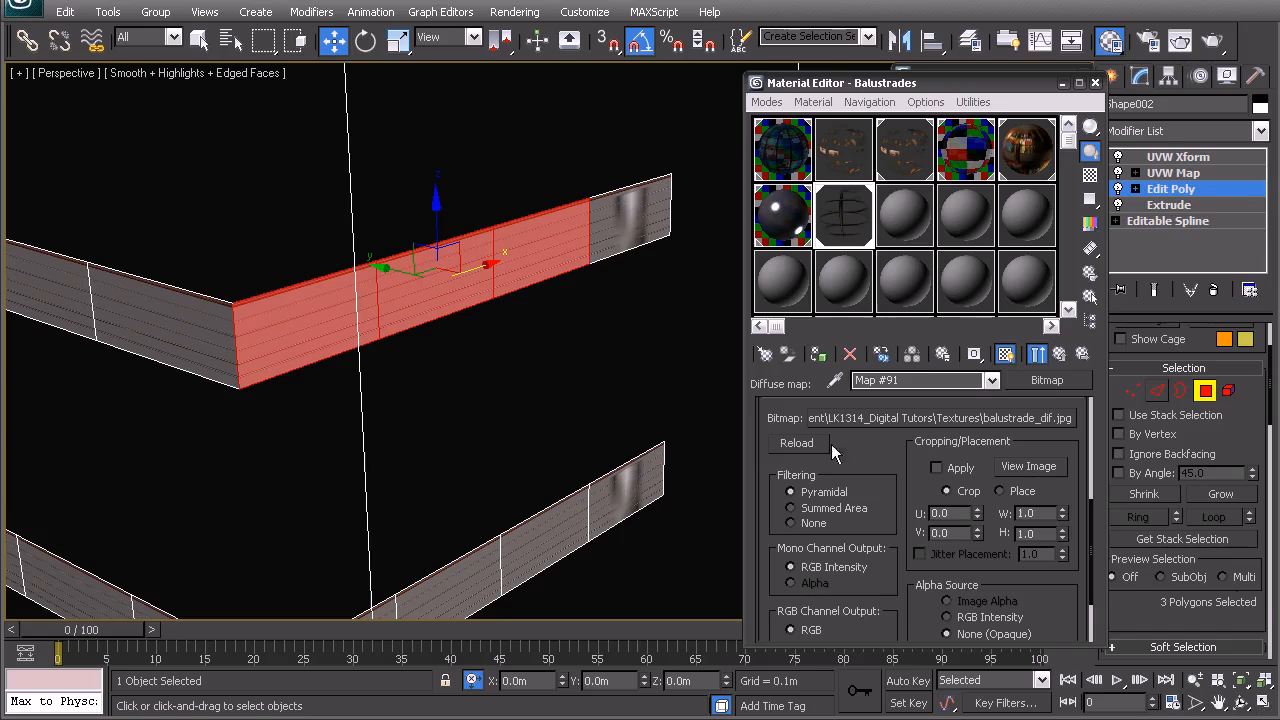
click(1178, 158)
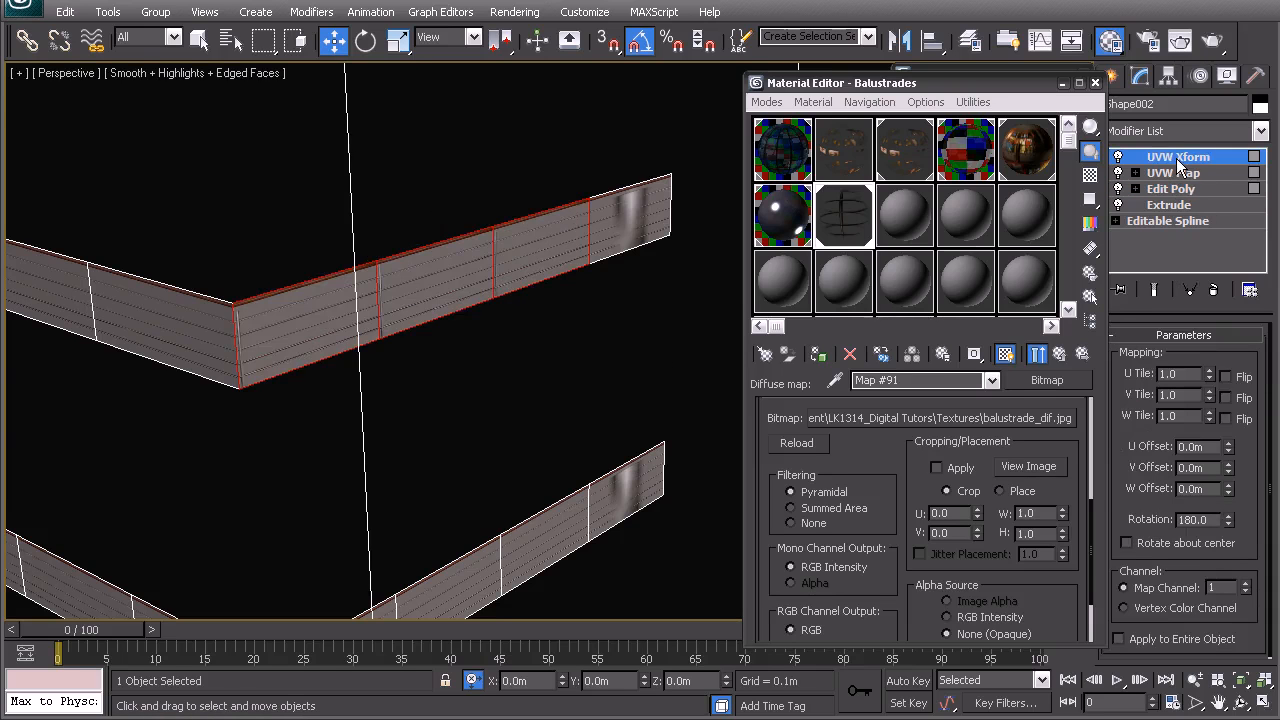
- Try other UVW Xform rotation values on the selected side polygons, including 0, and set the rotation back to 180
drag(1226, 525, 1230, 515)
right_click(1228, 521)
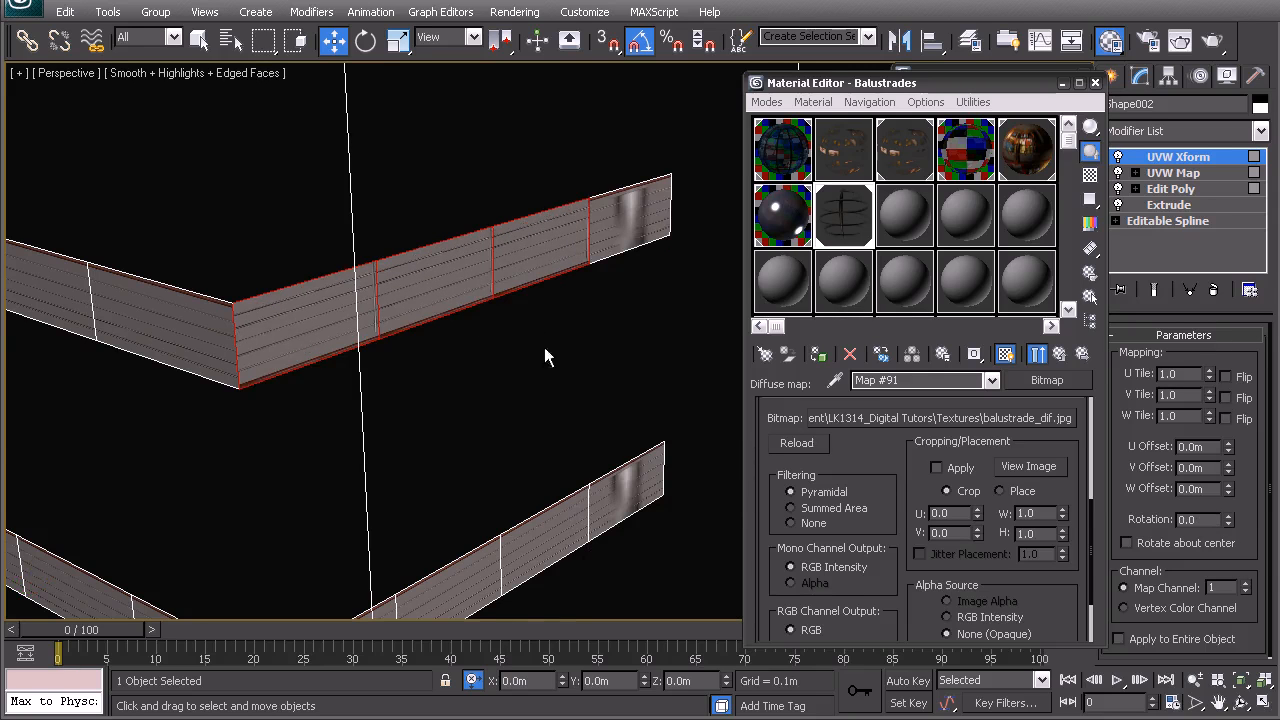
drag(1229, 522, 1218, 333)
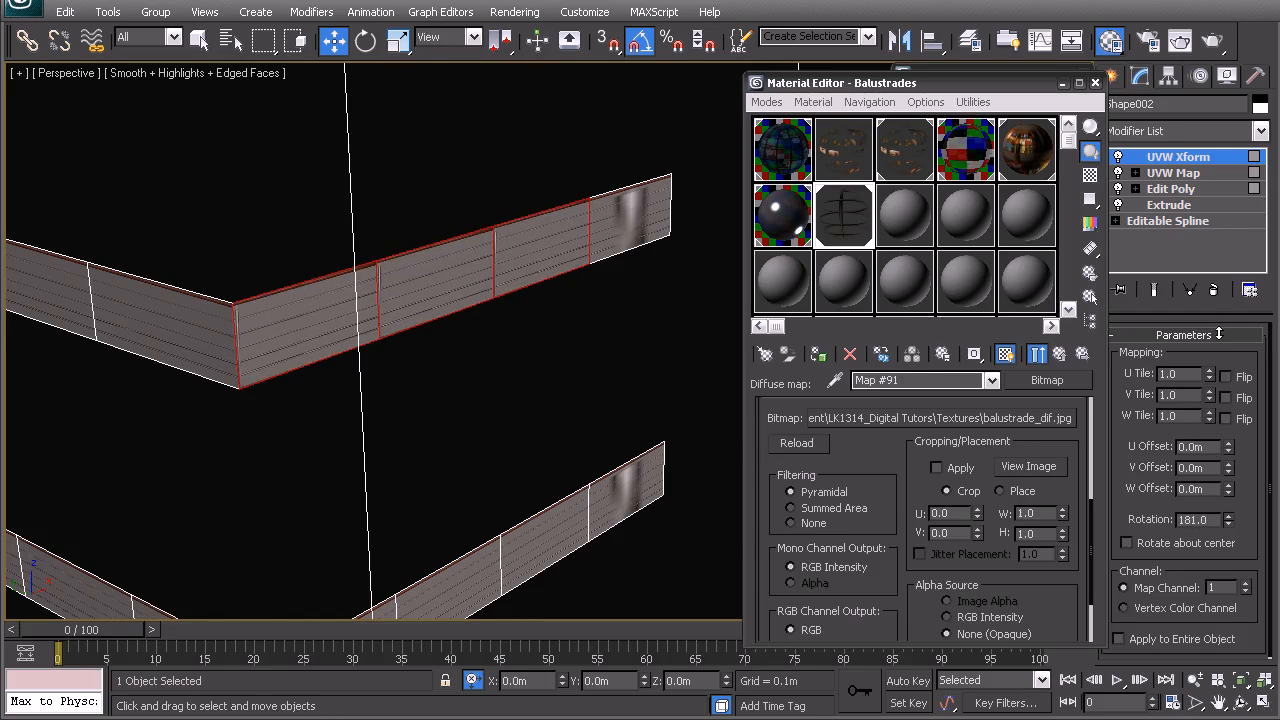
double_click(1197, 521)
text(180)
key(Return)
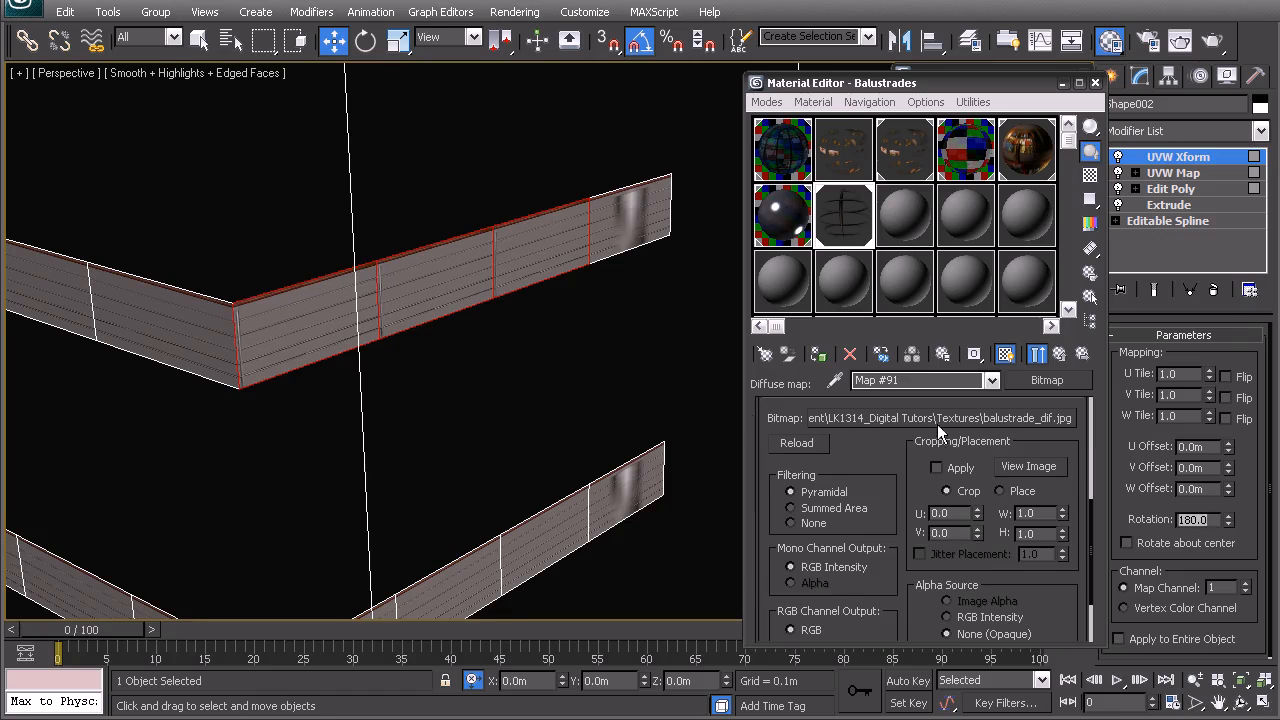
- Check the rotated texture, leave Edit Poly's polygon level so UVW Xform covers the whole object, and deselect the balustrades
middle_drag(402, 288, 429, 303)
right_click(430, 304)
click(393, 222)
click(495, 335)
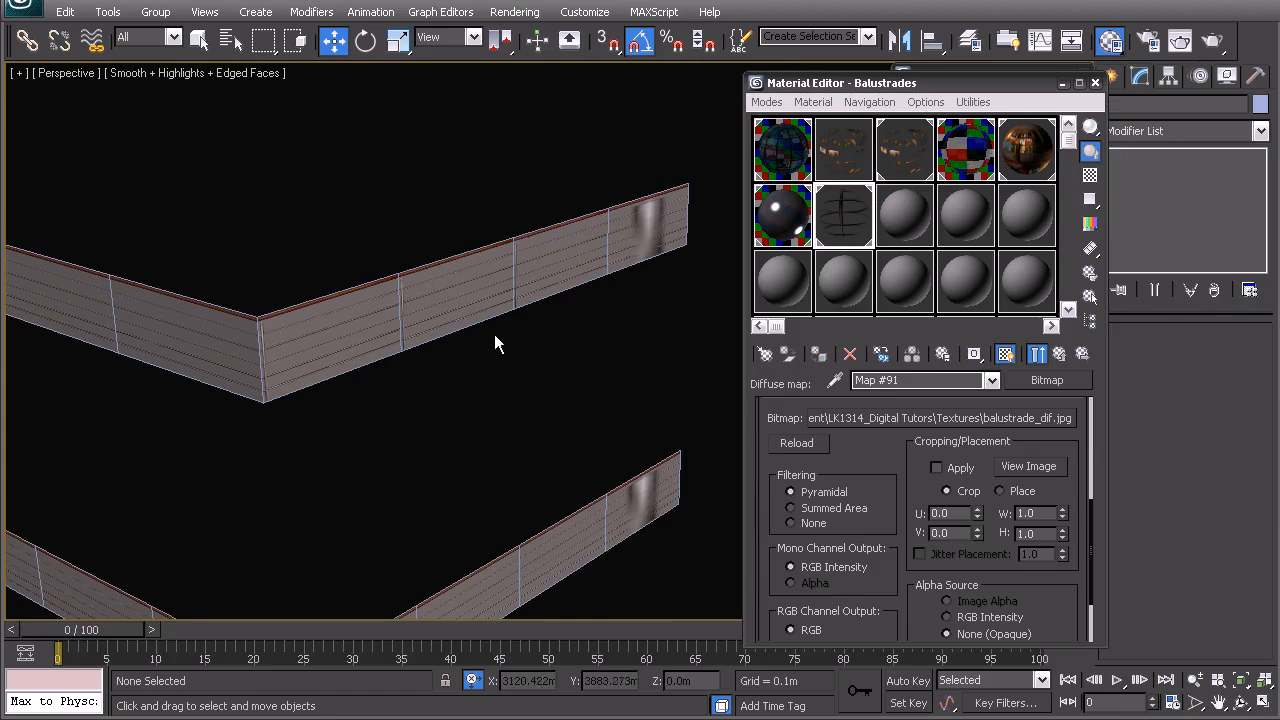
click(522, 242)
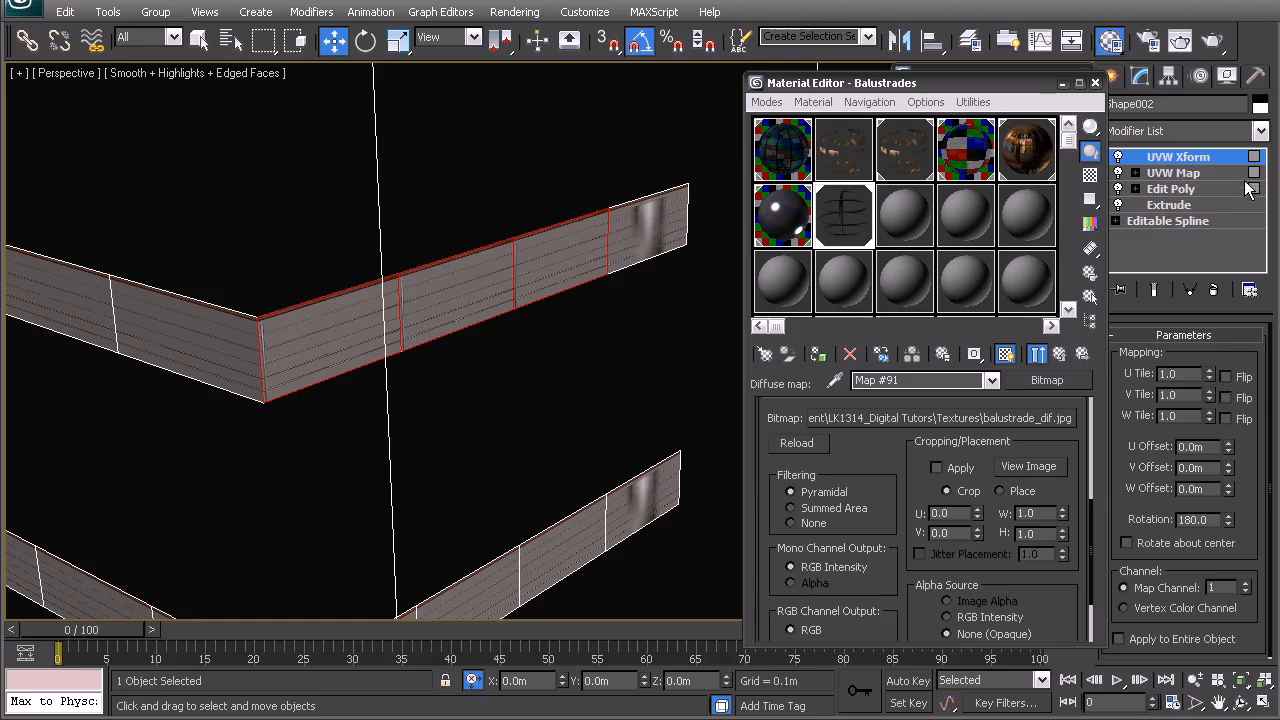
click(1254, 174)
click(1252, 188)
click(1252, 188)
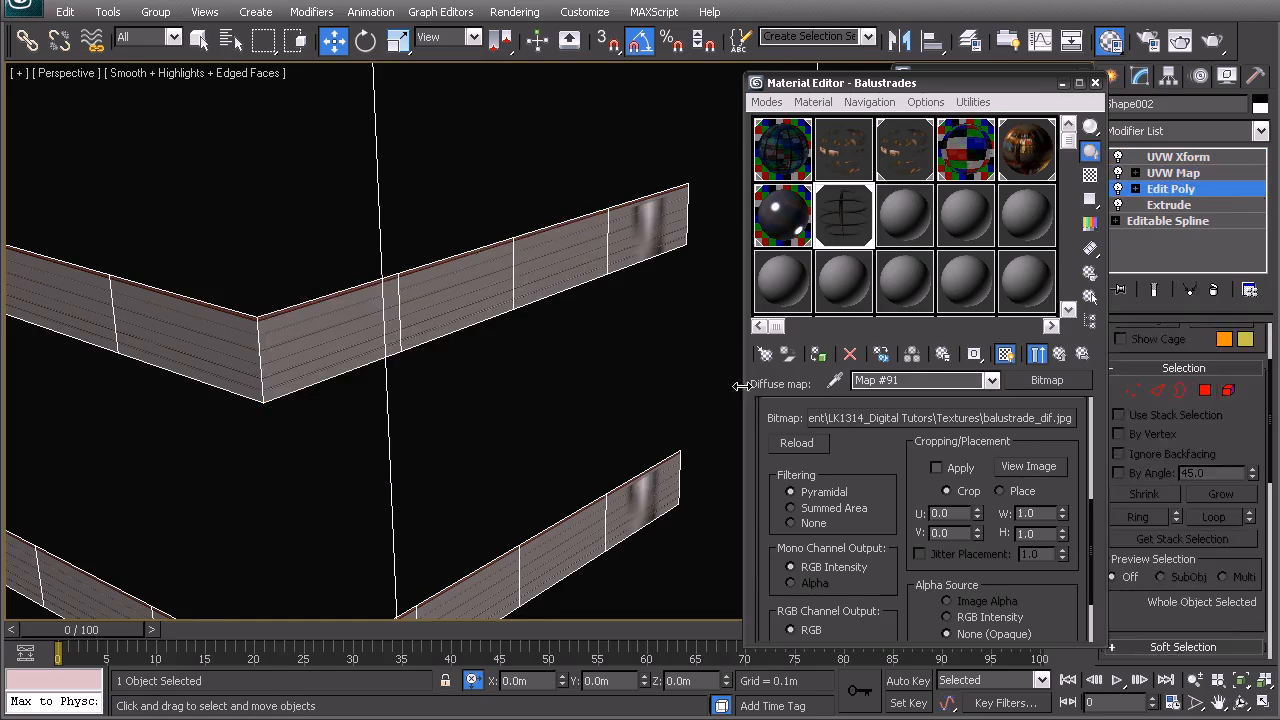
click(541, 370)
click(540, 283)
click(506, 382)
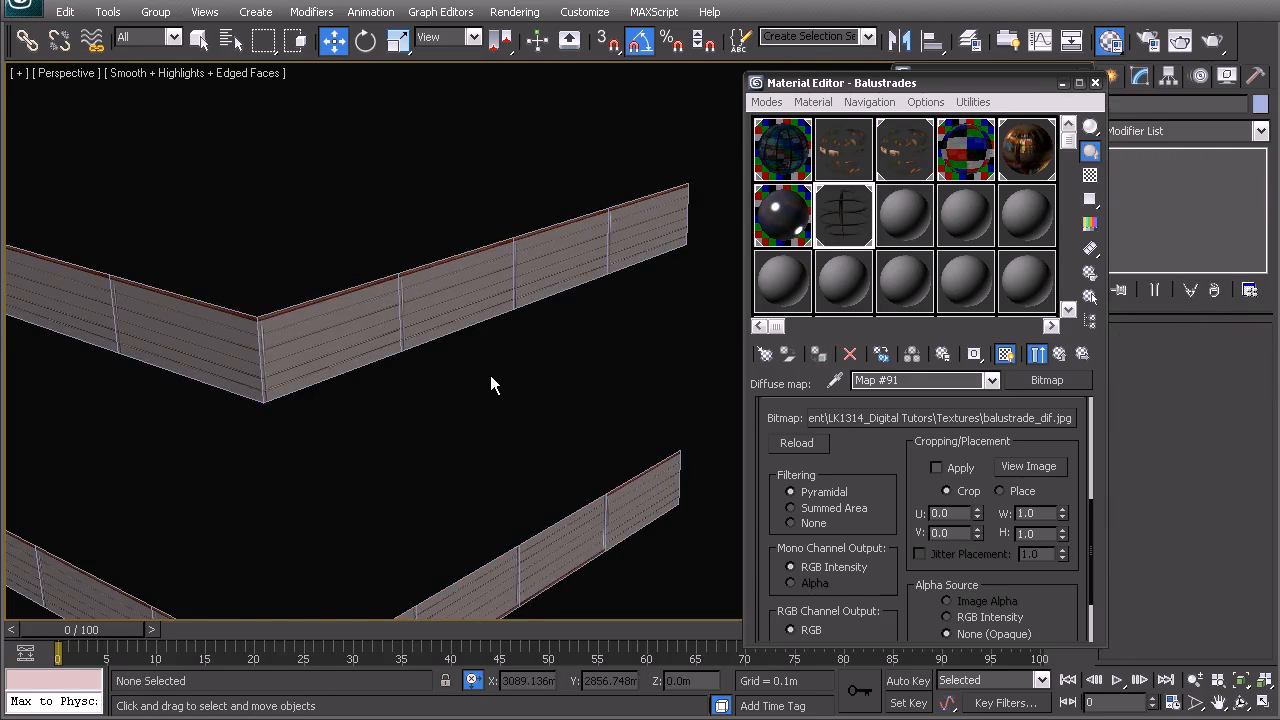
- Turn off the edged-faces display and examine the railing texture's orientation on the upper balustrades
key(F4)
alt+middle_drag(432, 350, 544, 318)
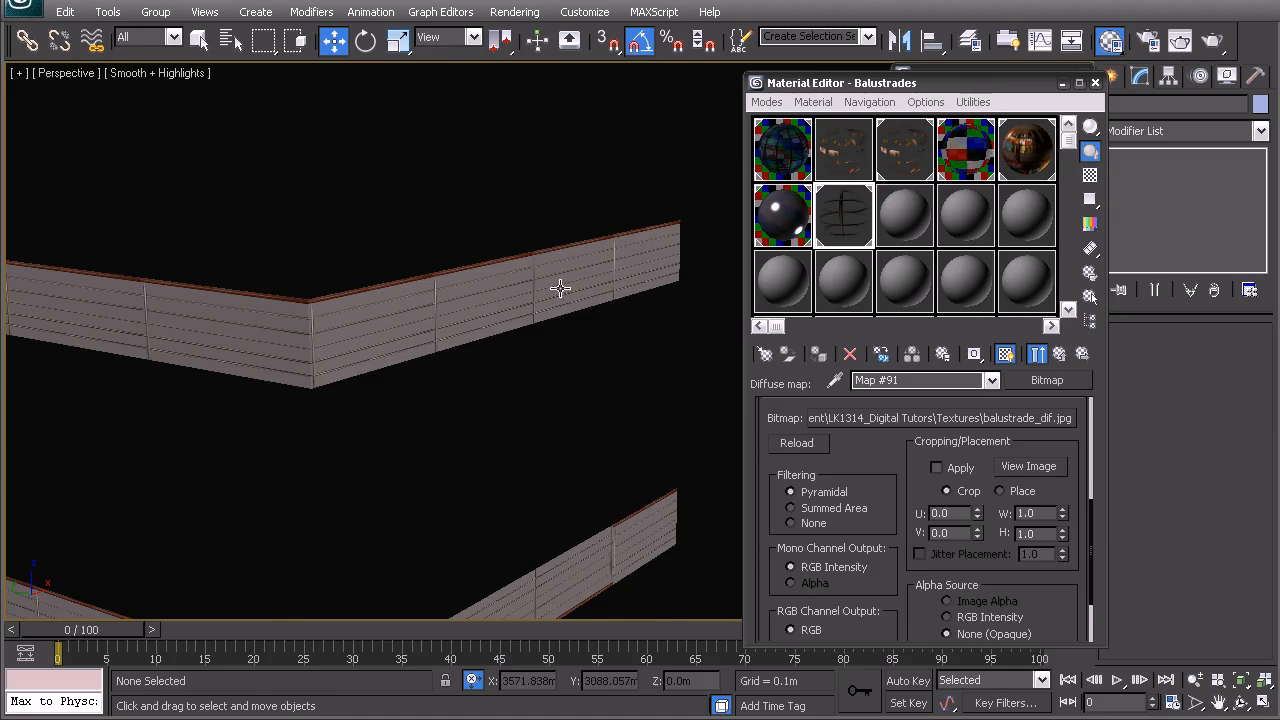
middle_drag(310, 437, 338, 265)
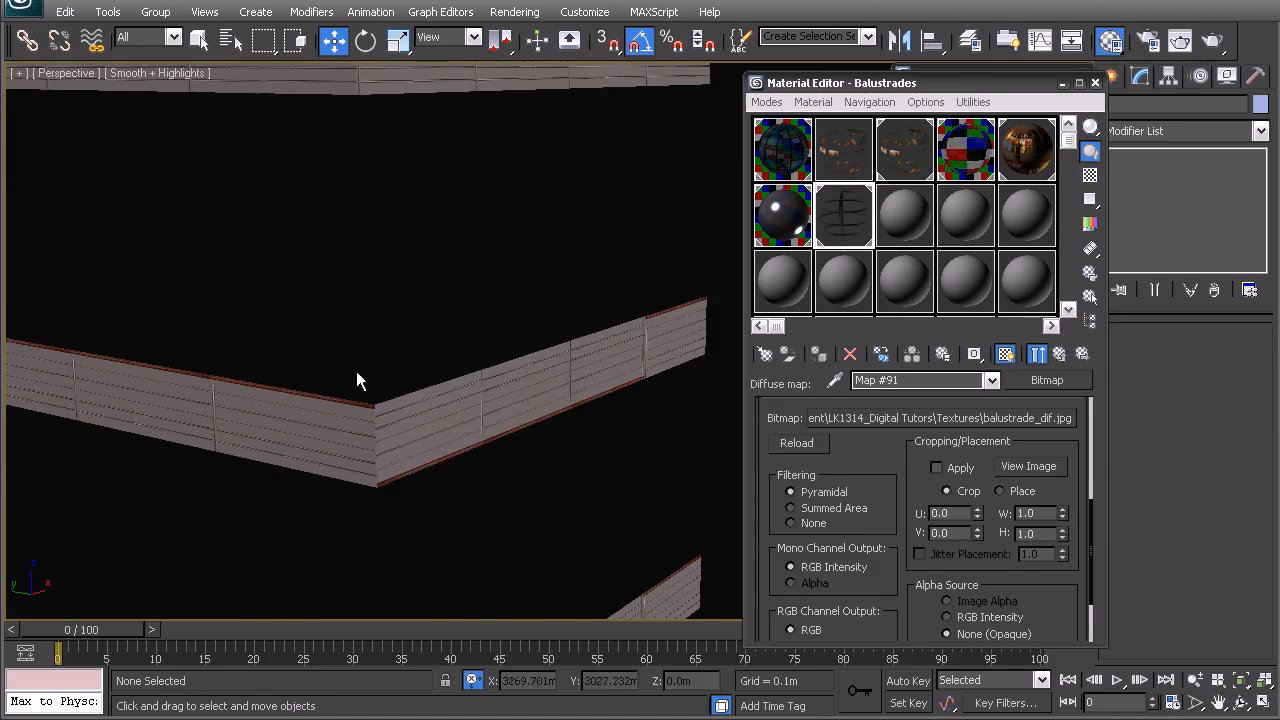
- Examine the railing texture on both sides and at the corners of the balustrades across several floors
scroll(513, 345, down, 5)
alt+middle_drag(513, 345, 373, 423)
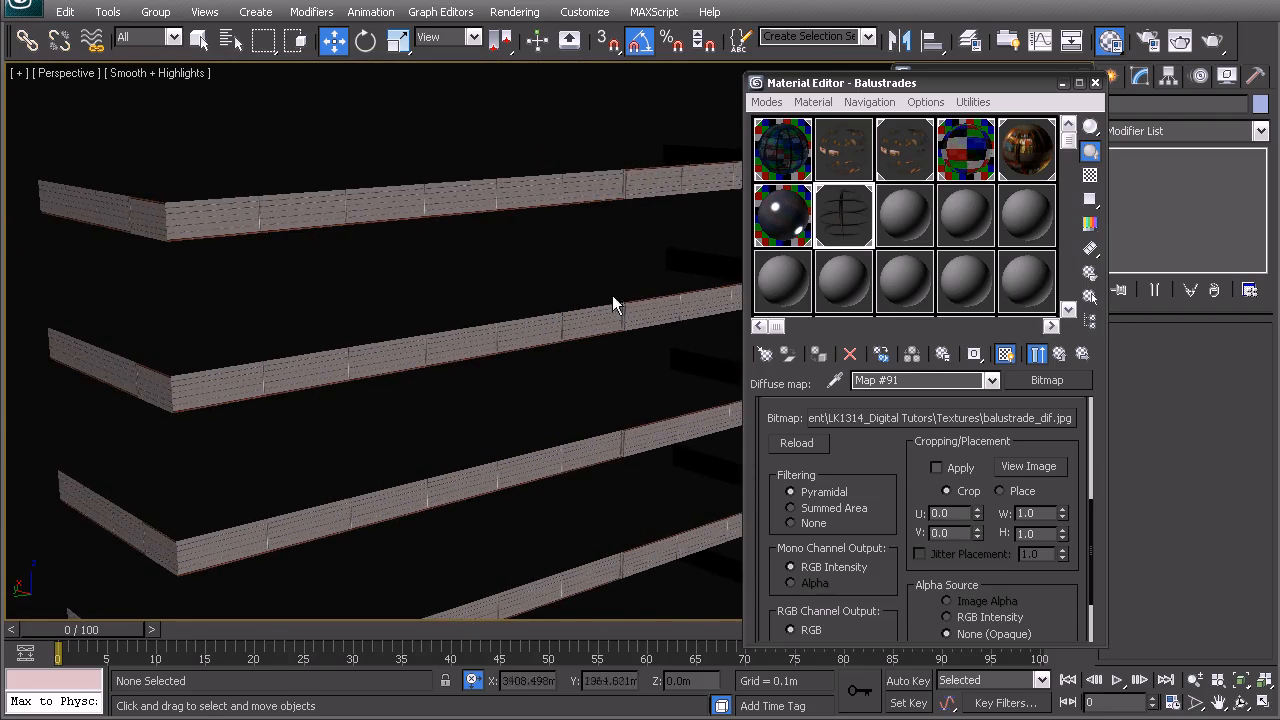
scroll(382, 317, down, 7)
alt+middle_drag(508, 269, 376, 400)
scroll(376, 400, up, 4)
middle_drag(444, 332, 459, 343)
scroll(551, 380, up, 5)
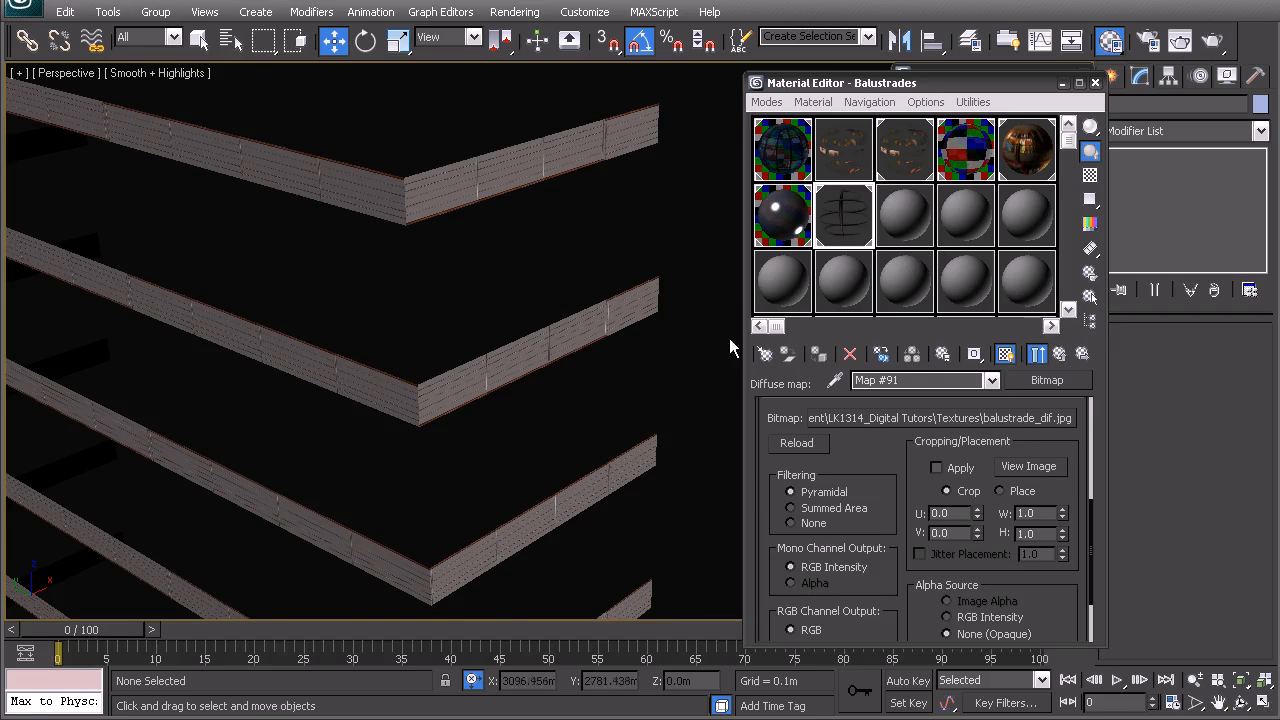
middle_drag(511, 417, 630, 334)
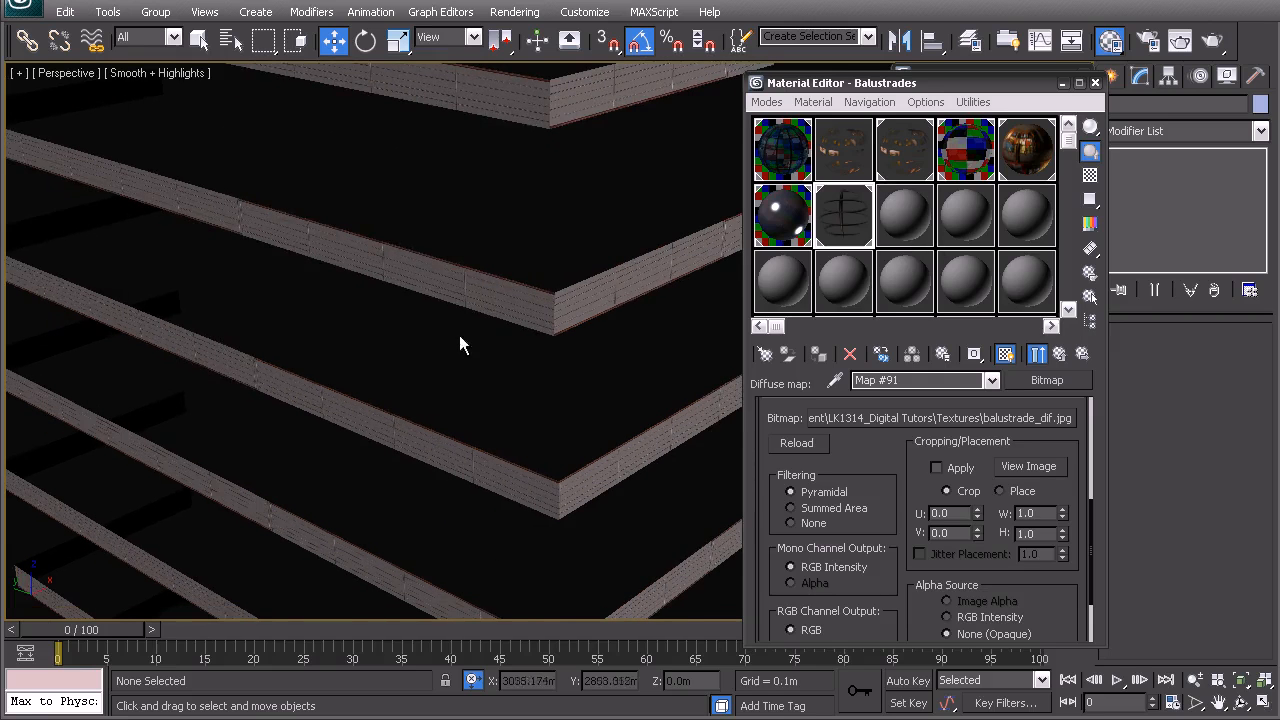
alt+middle_drag(554, 294, 442, 267)
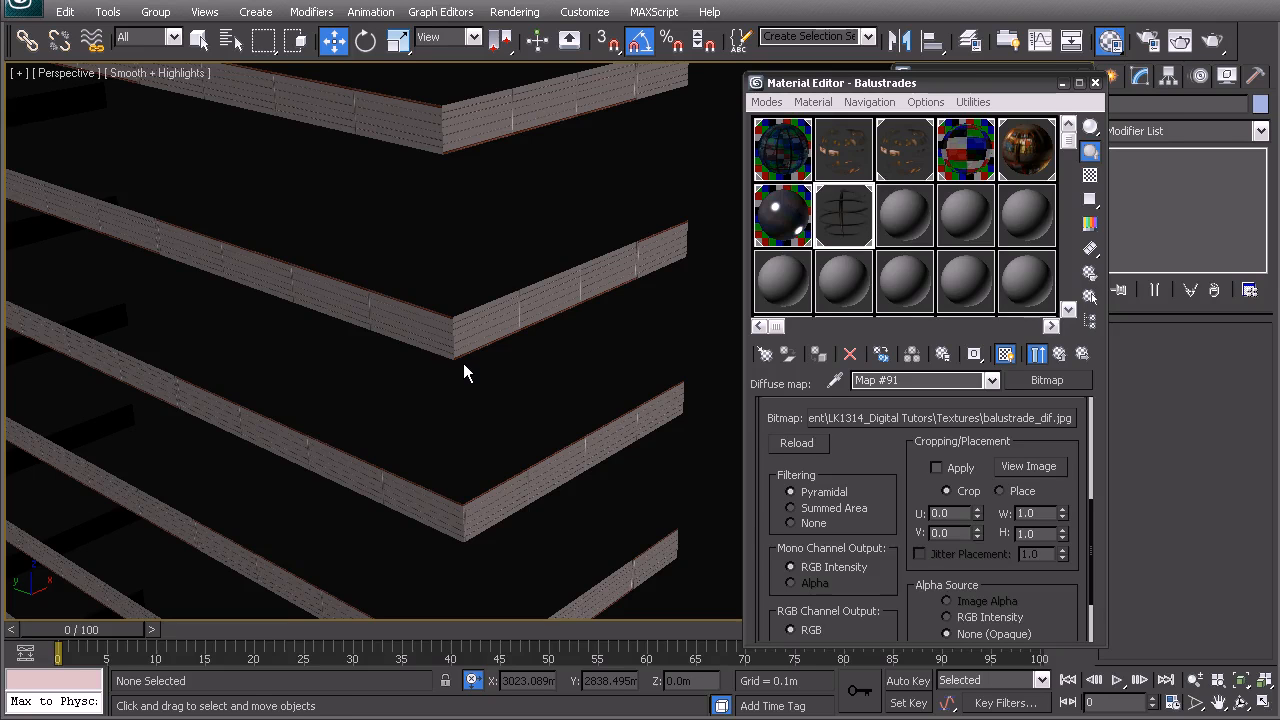
alt+middle_drag(465, 405, 411, 406)
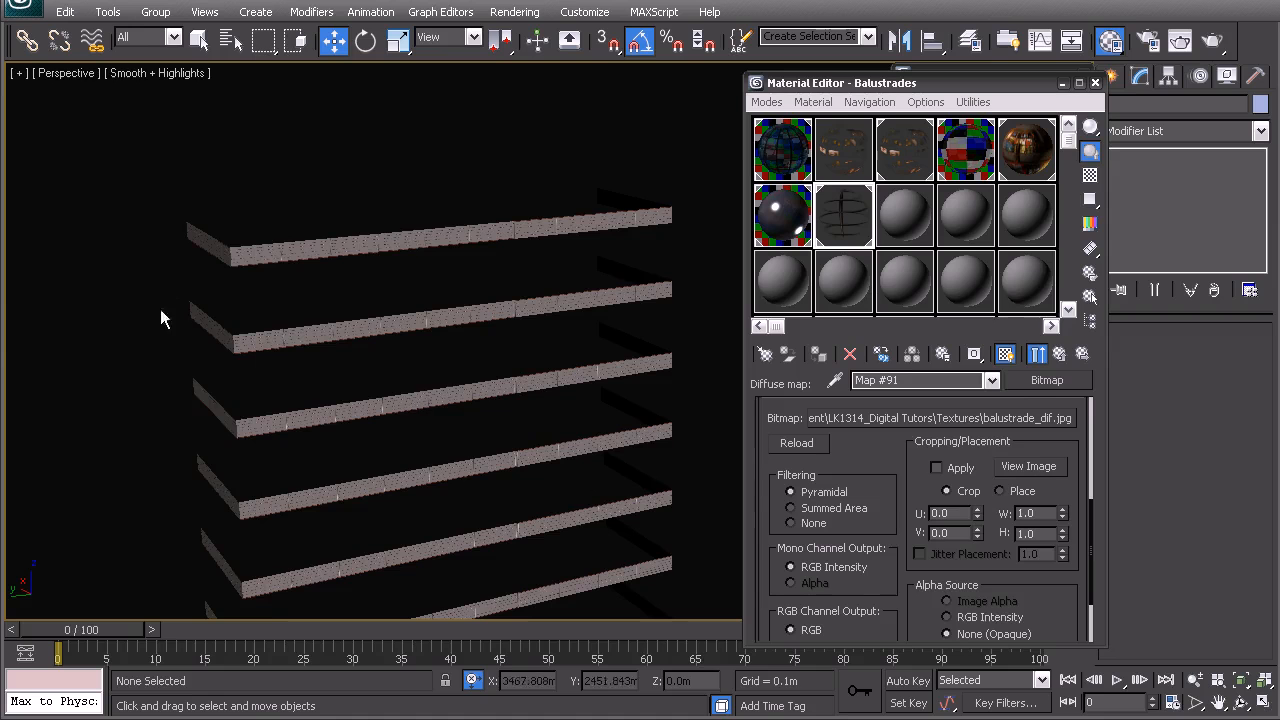
alt+middle_drag(369, 463, 365, 378)
scroll(573, 376, up, 4)
alt+middle_drag(573, 376, 478, 411)
scroll(477, 416, up, 3)
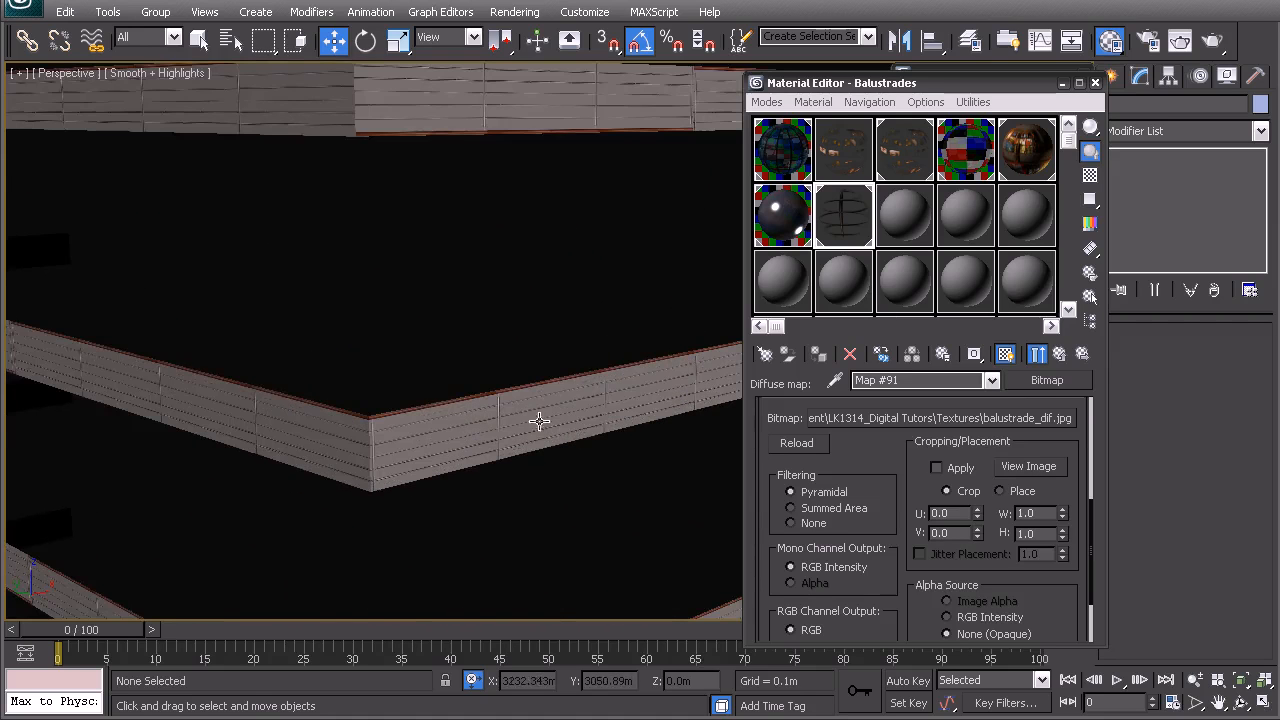
middle_drag(353, 473, 366, 429)
scroll(366, 429, up, 4)
alt+middle_drag(226, 207, 249, 411)
middle_drag(343, 304, 415, 391)
scroll(388, 346, down, 6)
scroll(420, 390, up, 4)
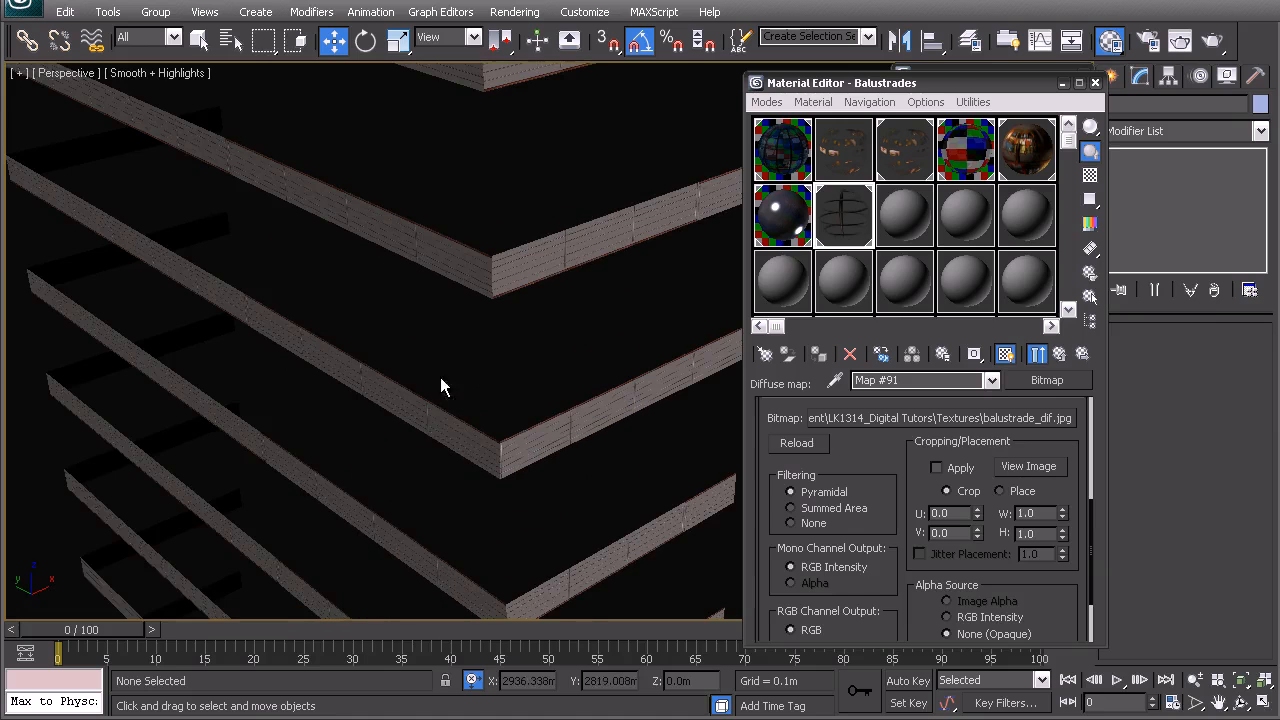
- Select the balustrades and add a Shell modifier directly above Edit Poly in the stack
click(451, 423)
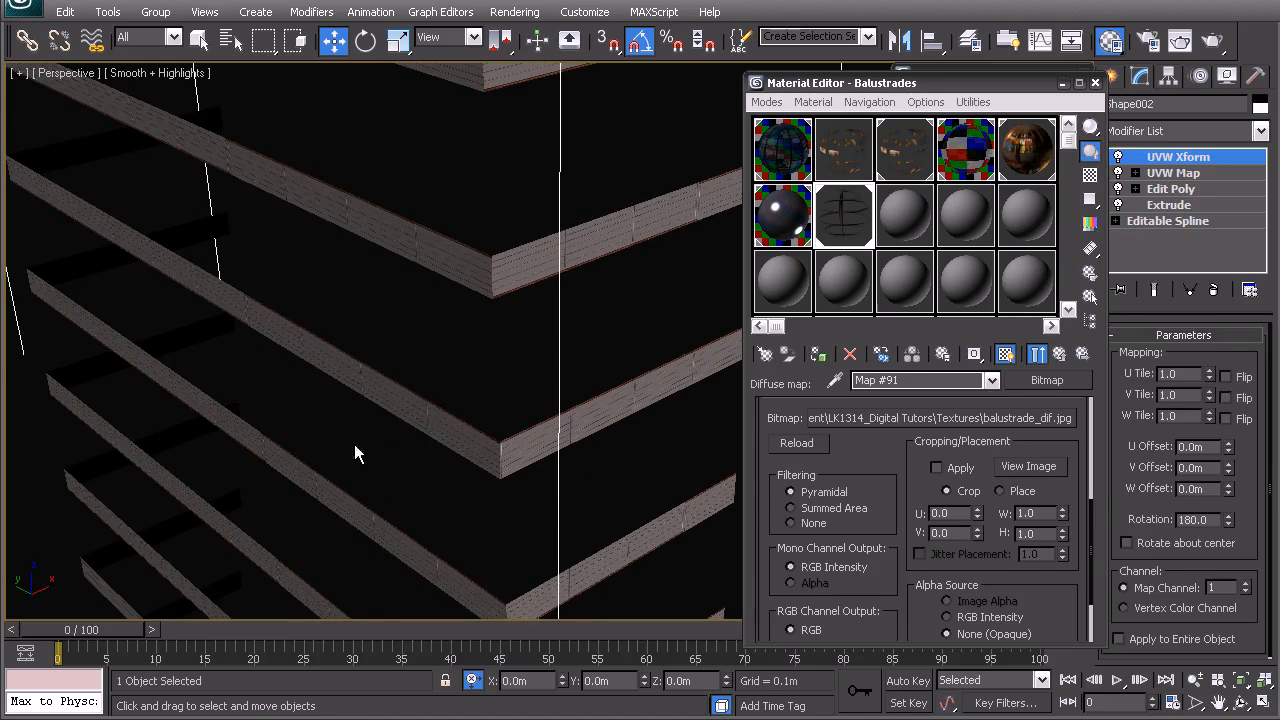
click(1173, 173)
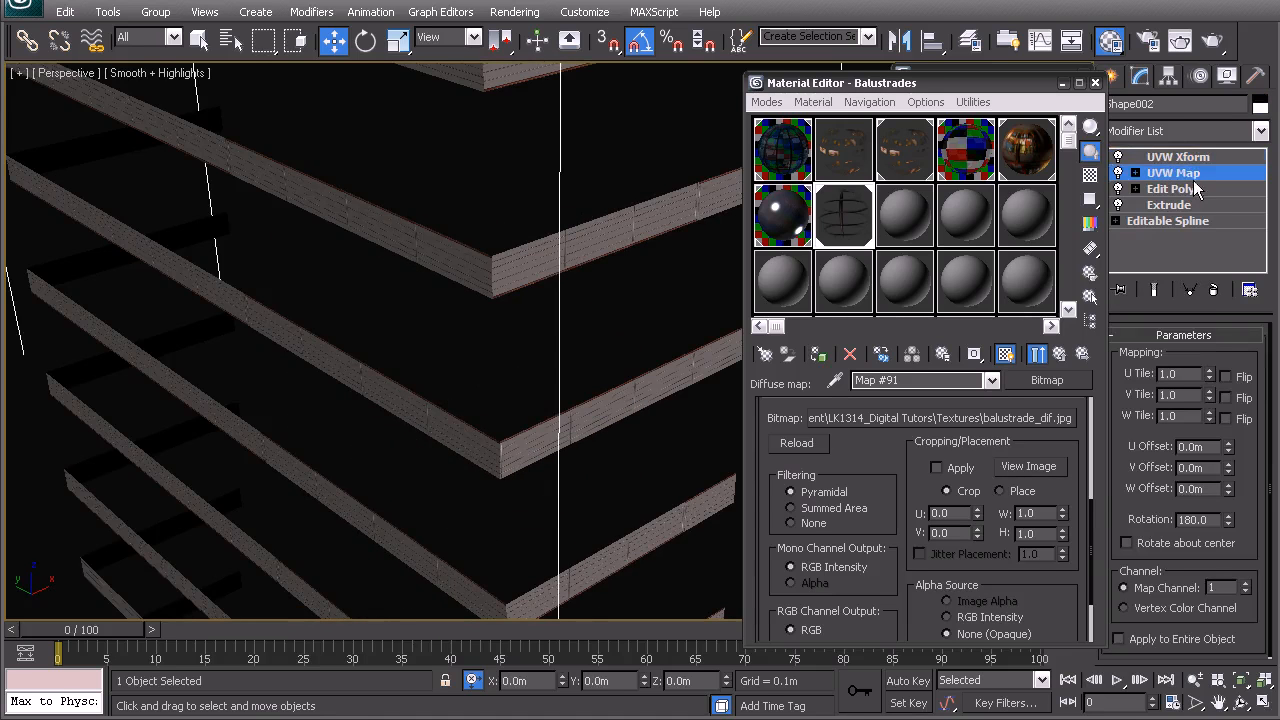
click(1170, 189)
click(1183, 131)
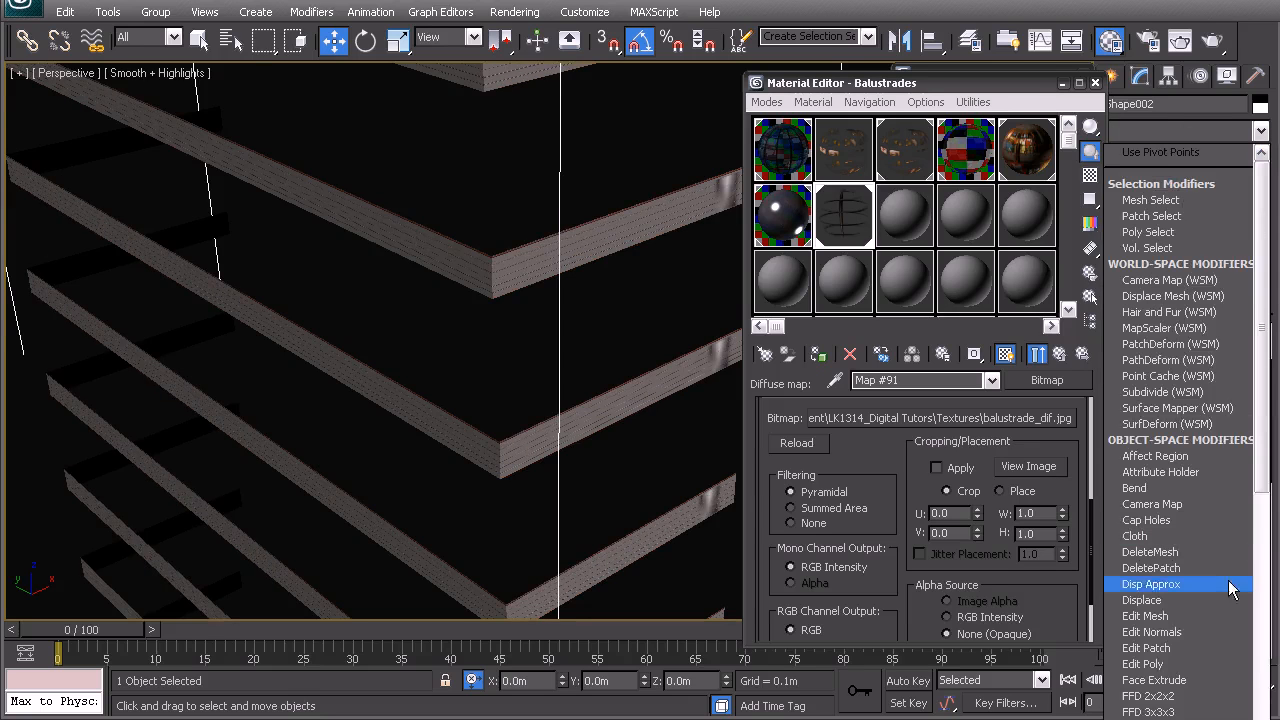
key(s)
key(s)
key(Return)
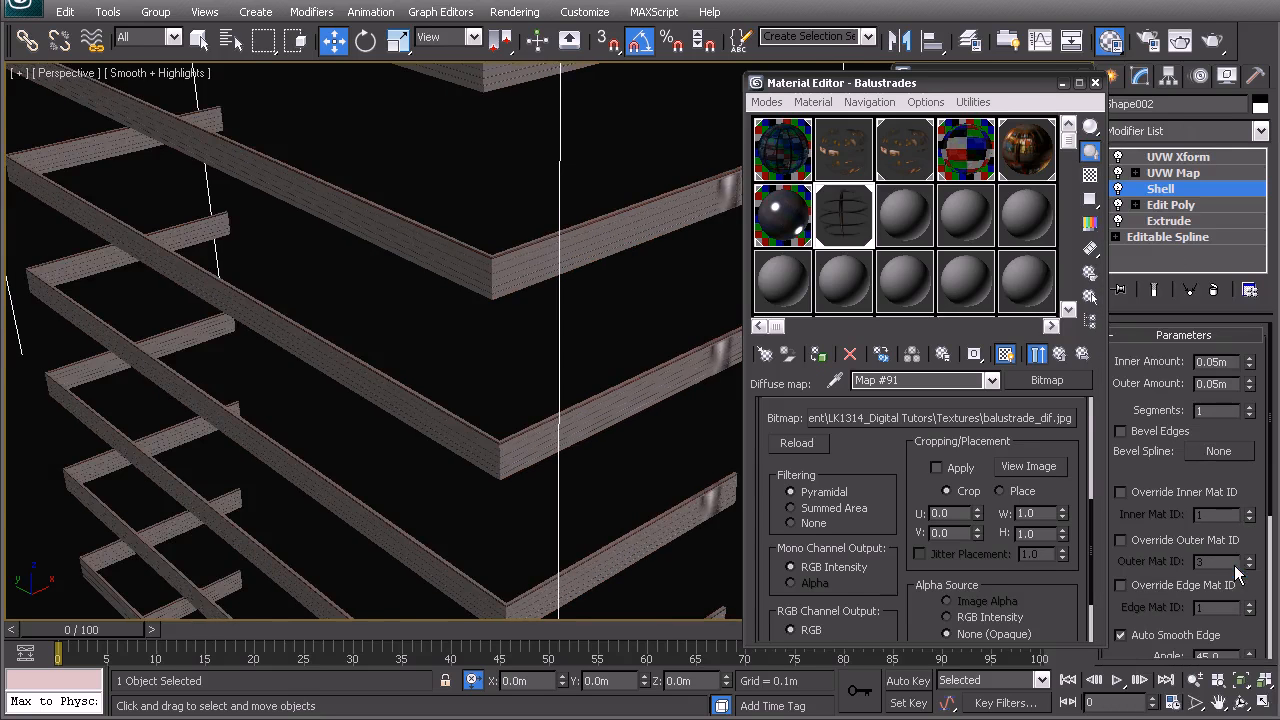
- Set the Shell's inner amount to 0 m and check how the complete modifier stack maps the texture onto the balustrades
scroll(457, 354, up, 3)
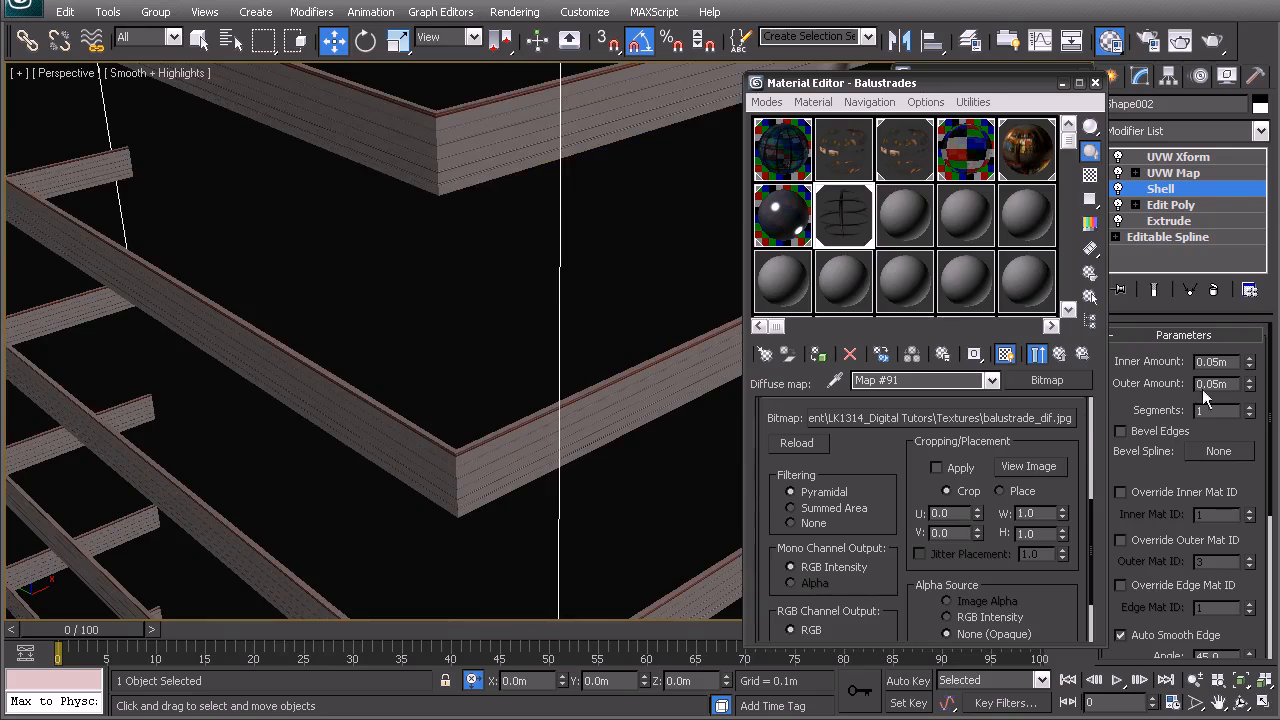
right_click(1251, 363)
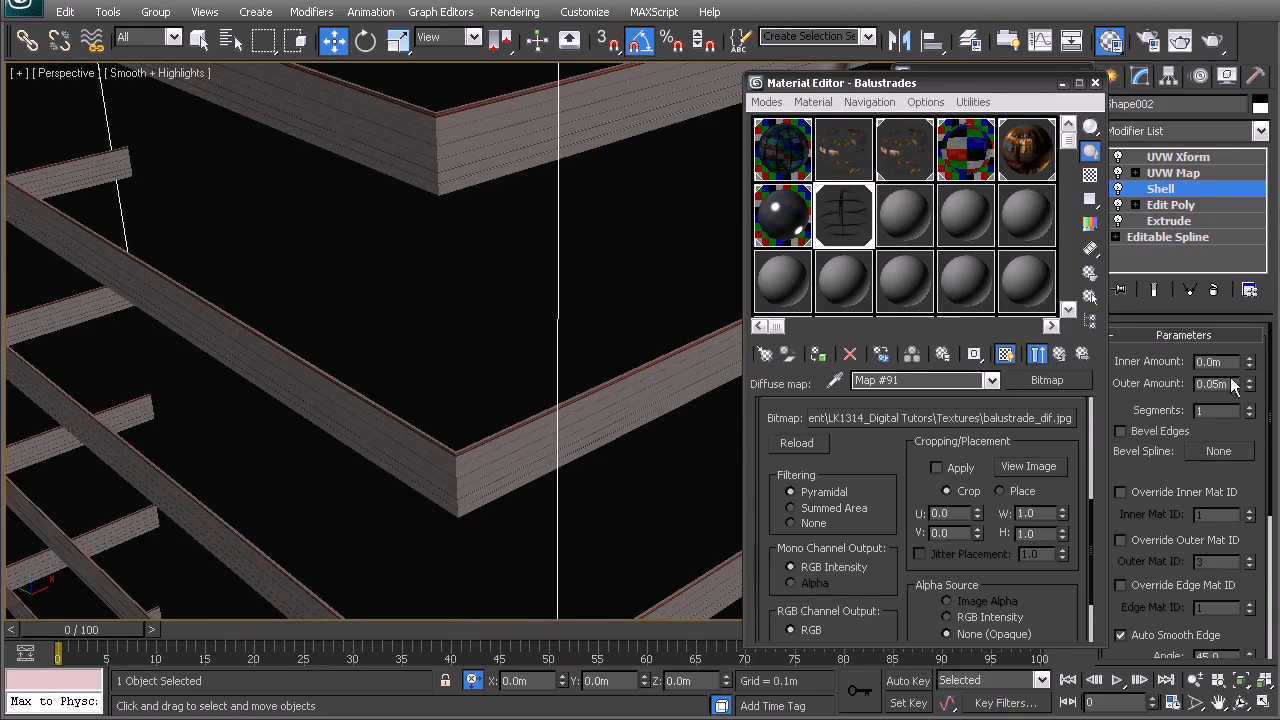
click(448, 373)
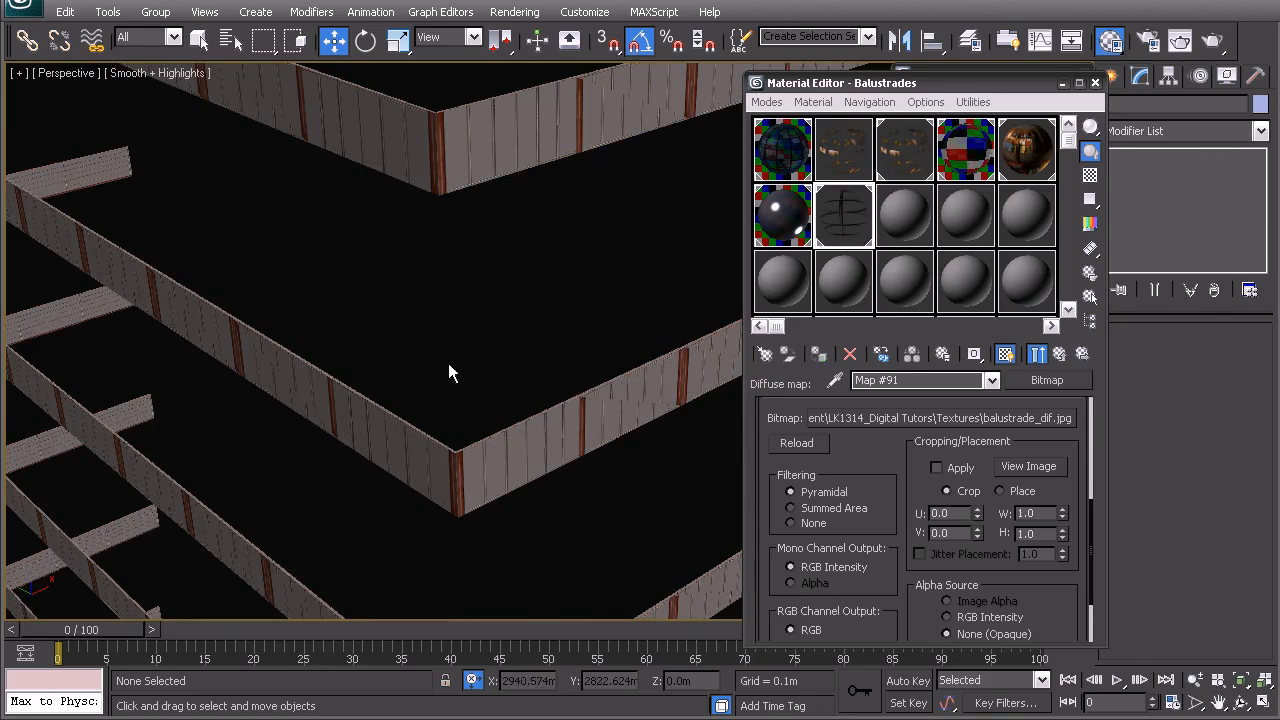
click(480, 477)
click(1162, 189)
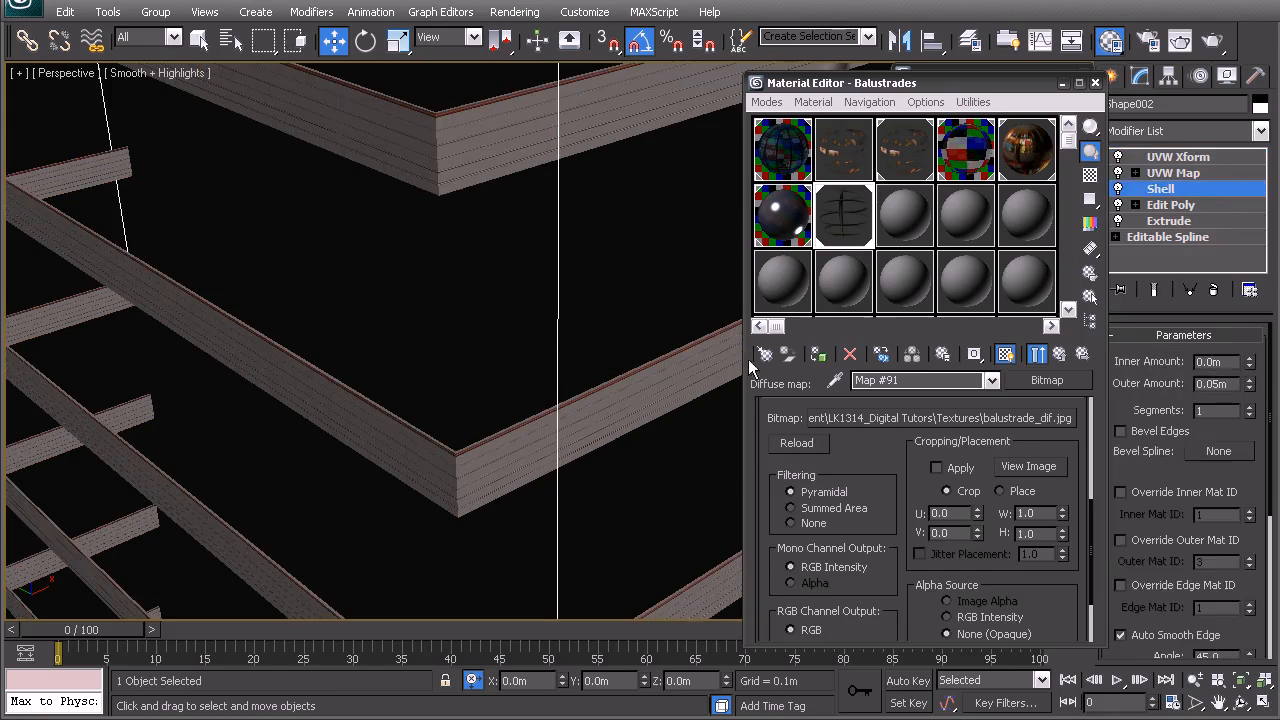
click(552, 415)
click(491, 491)
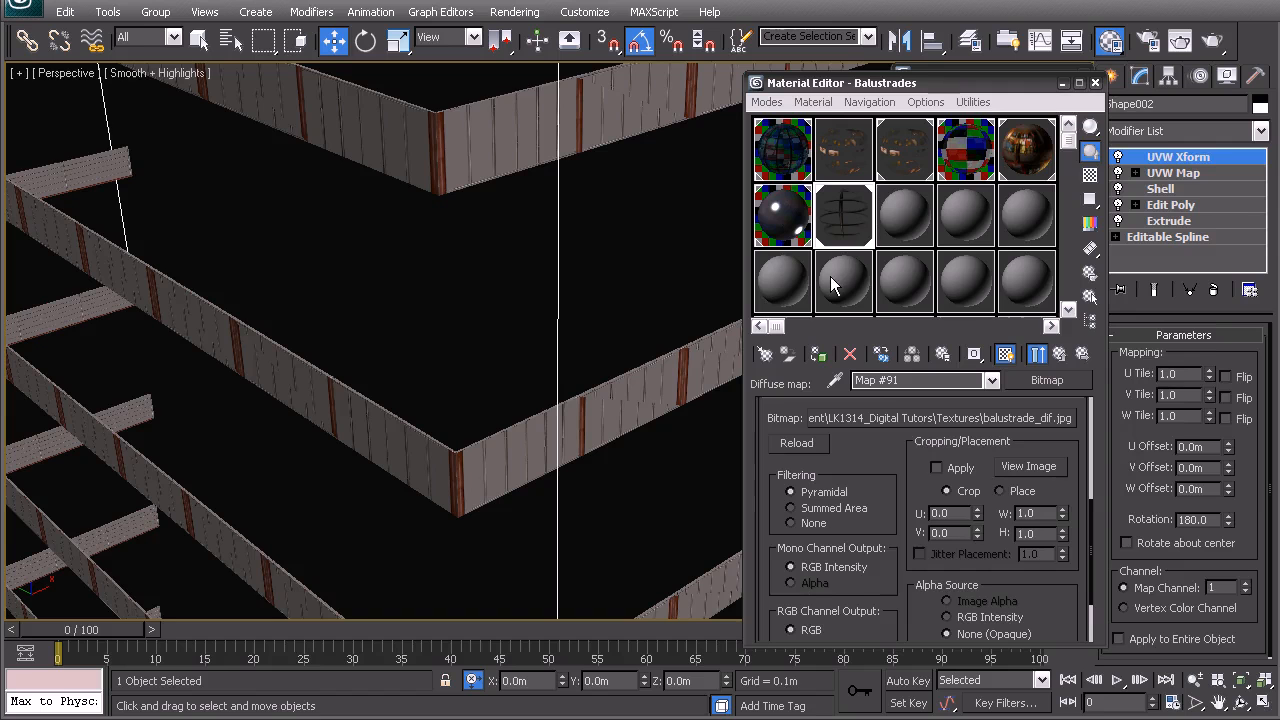
- Move the Shell modifier to the top of the stack, above UVW Xform, and reselect the balustrades to check the mapping
click(1165, 188)
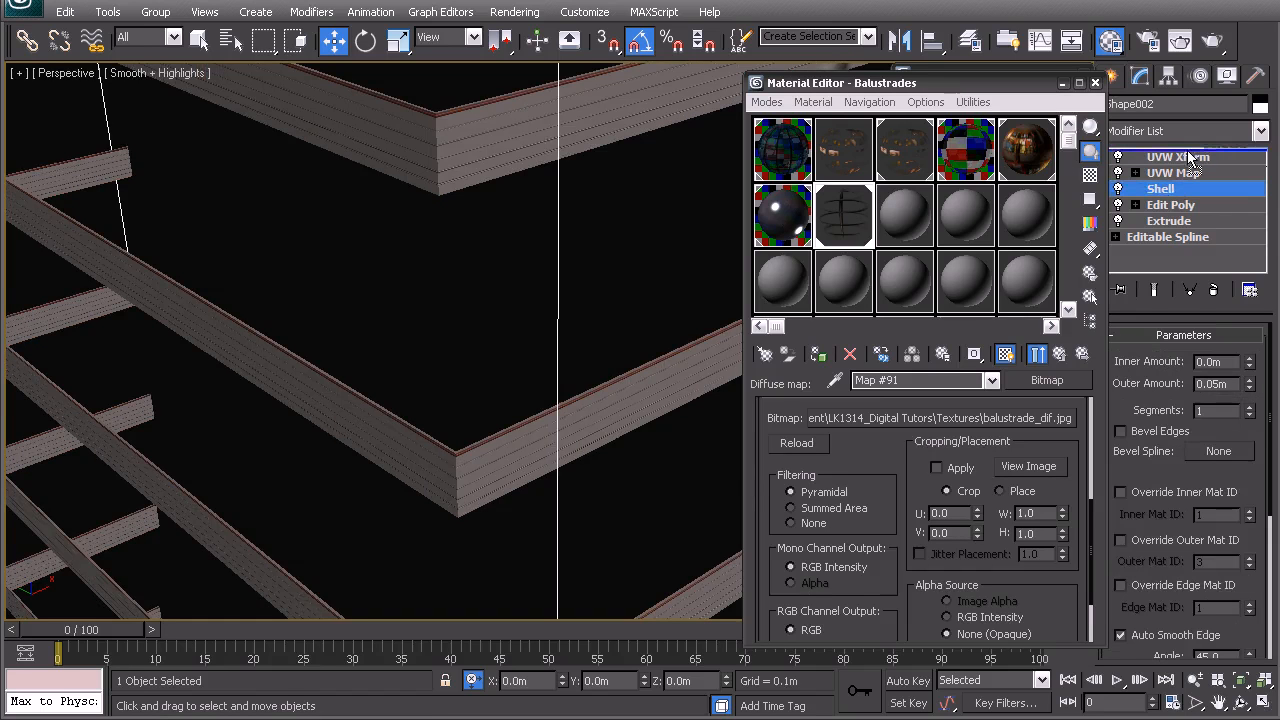
drag(1188, 152, 1188, 155)
click(605, 300)
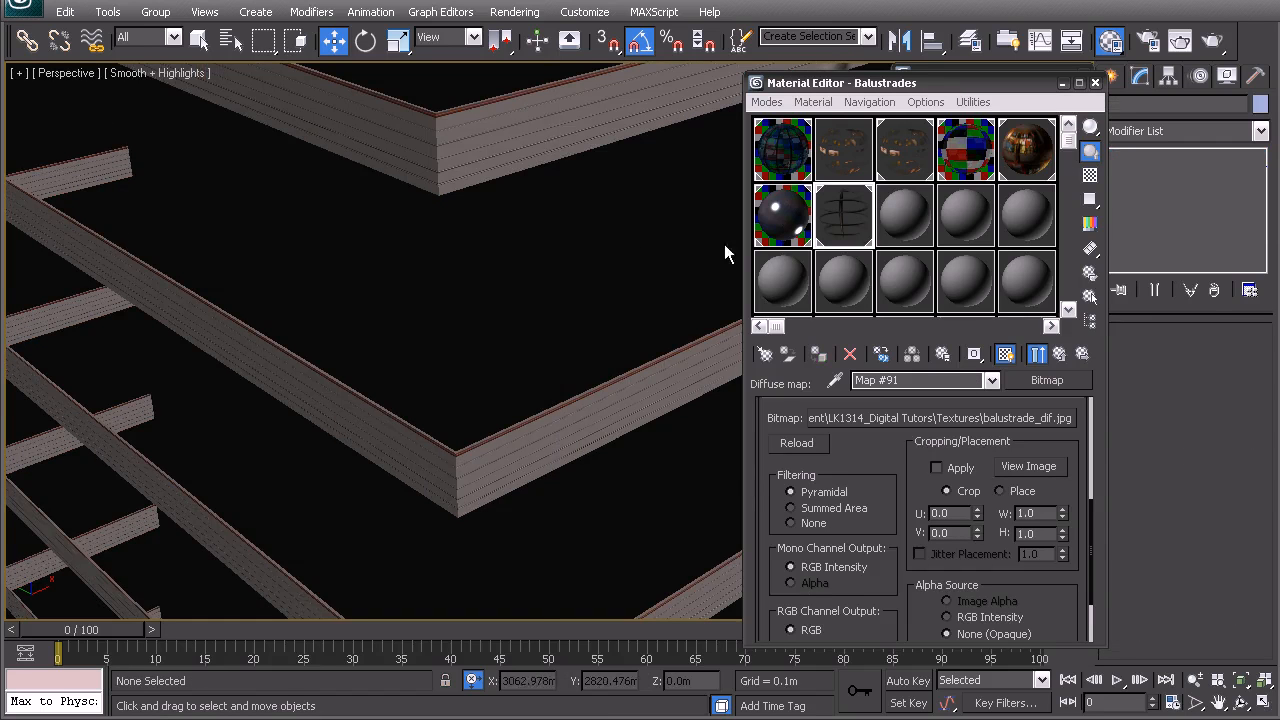
click(514, 443)
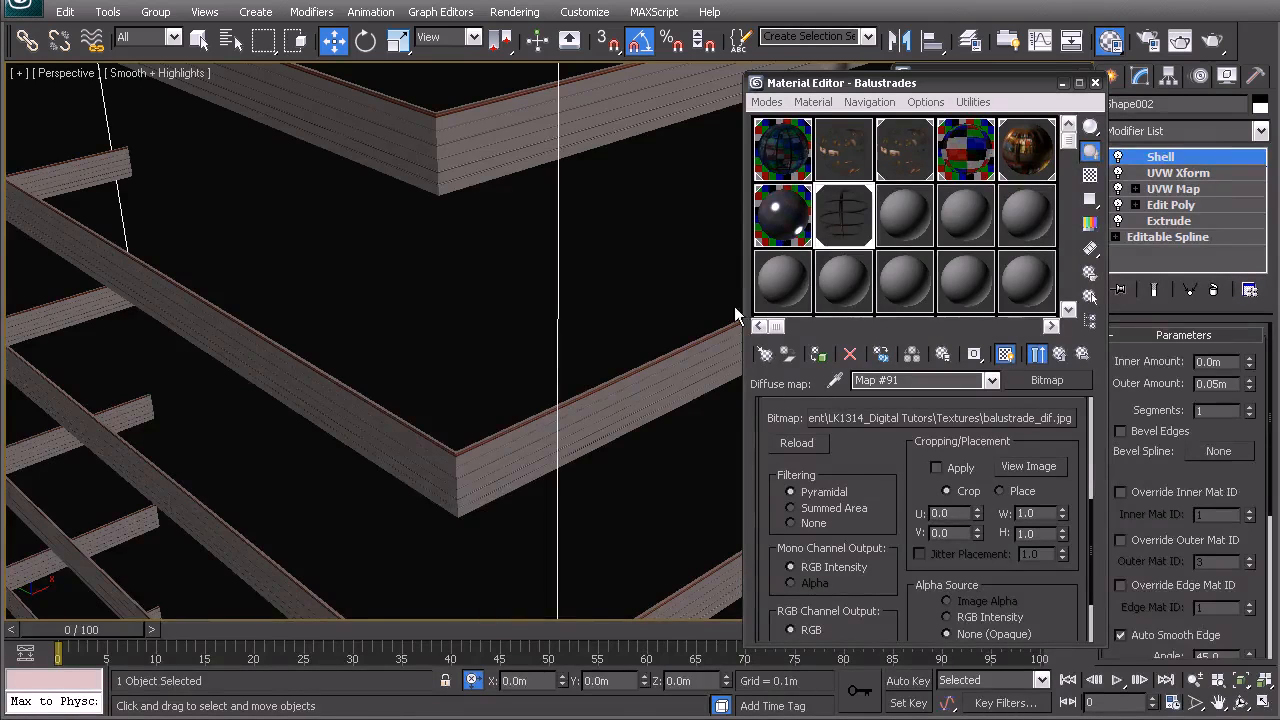
- Examine the thickness and texture mapping of the shelled balustrades up close and over the full height of the tower
click(594, 384)
alt+middle_drag(594, 384, 477, 297)
click(509, 262)
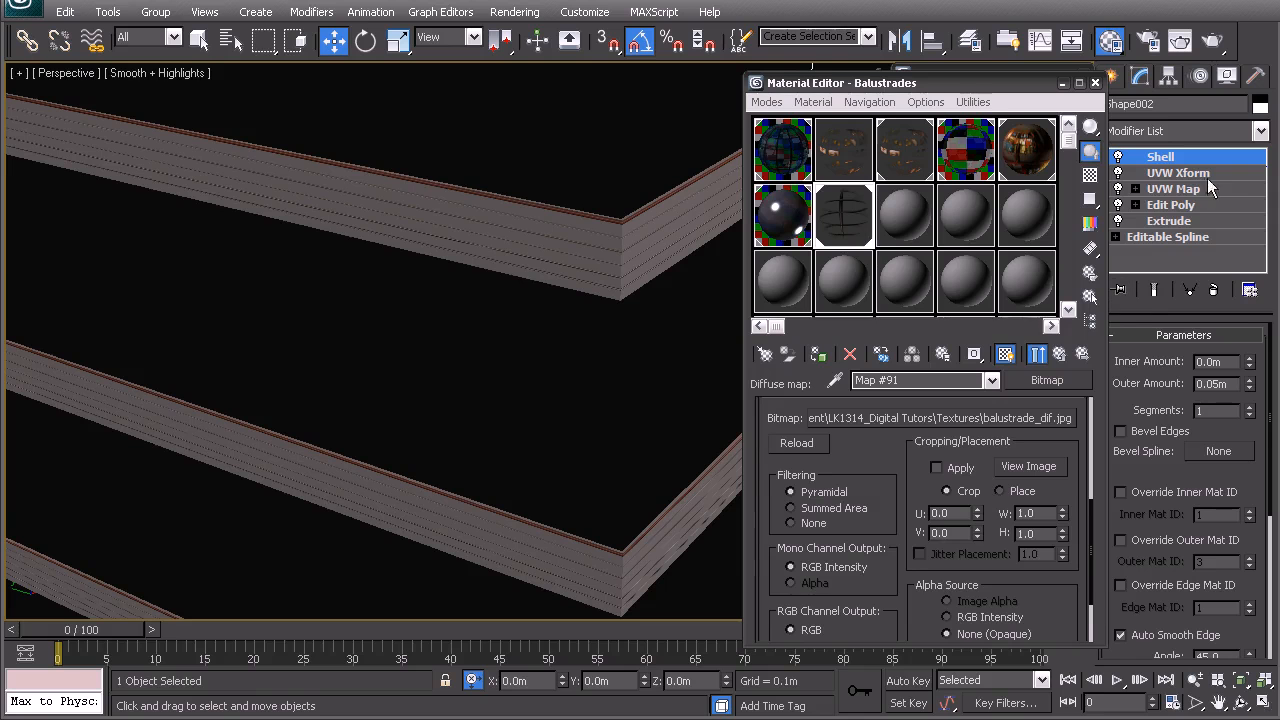
click(514, 437)
alt+middle_drag(514, 437, 570, 315)
scroll(535, 342, down, 5)
middle_drag(483, 263, 452, 270)
middle_drag(646, 297, 505, 341)
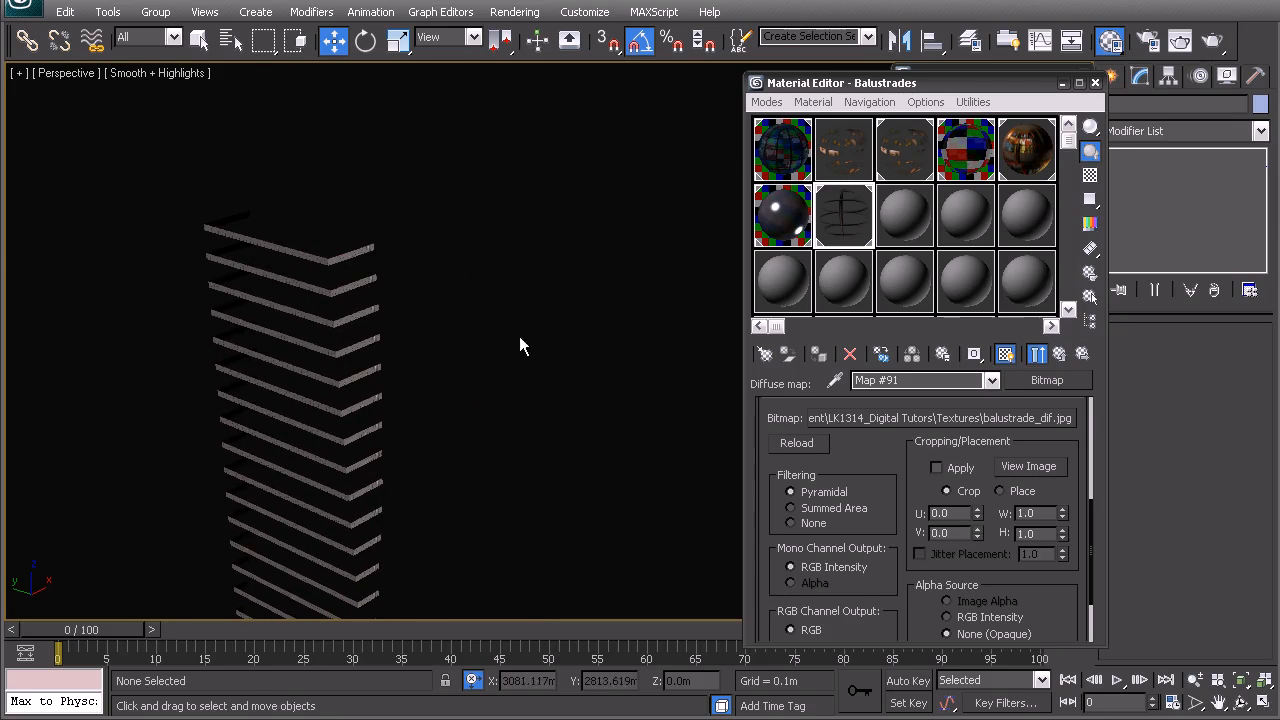
- Close the Material Editor, exit isolation mode, and switch the perspective view to wireframe with edged faces
click(1095, 83)
click(1008, 106)
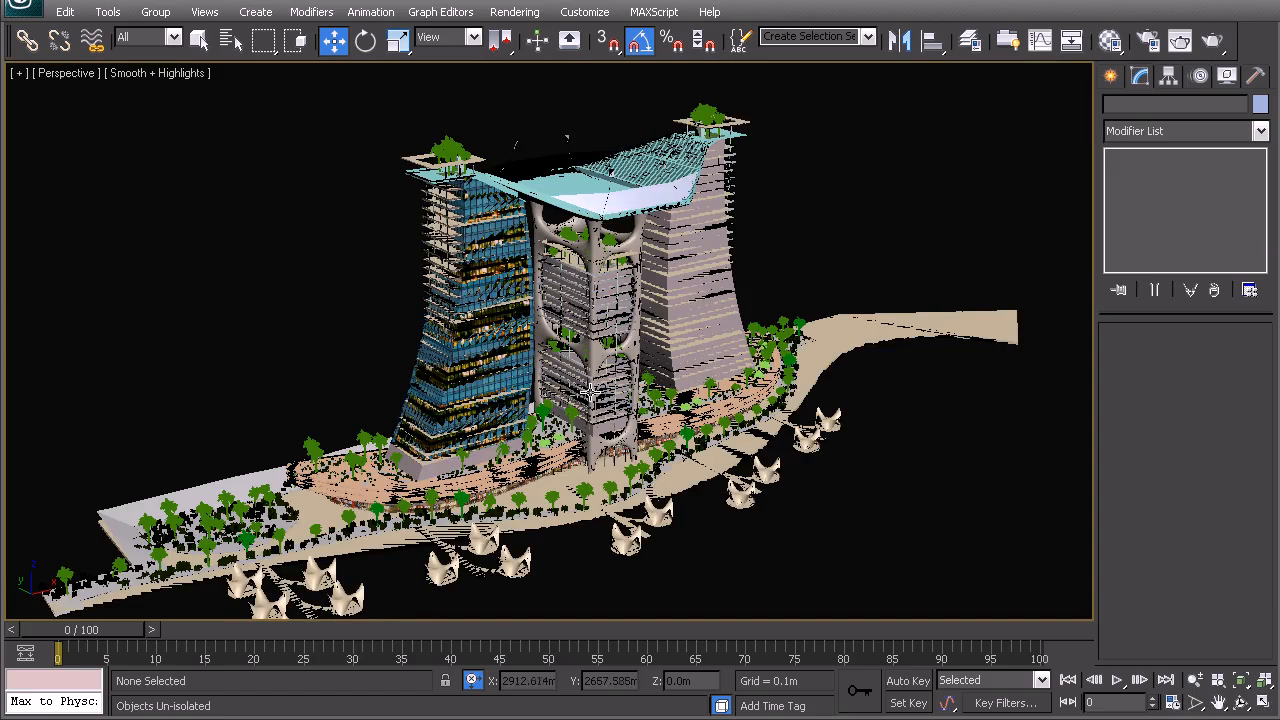
key(F4)
alt+middle_drag(637, 383, 508, 388)
key(F3)
- Examine the towers, roof, podium and surroundings of the complete building complex in wireframe from close up and at a distance
click(507, 386)
ctrl+click(693, 382)
key(z)
alt+middle_drag(693, 445, 705, 292)
click(917, 149)
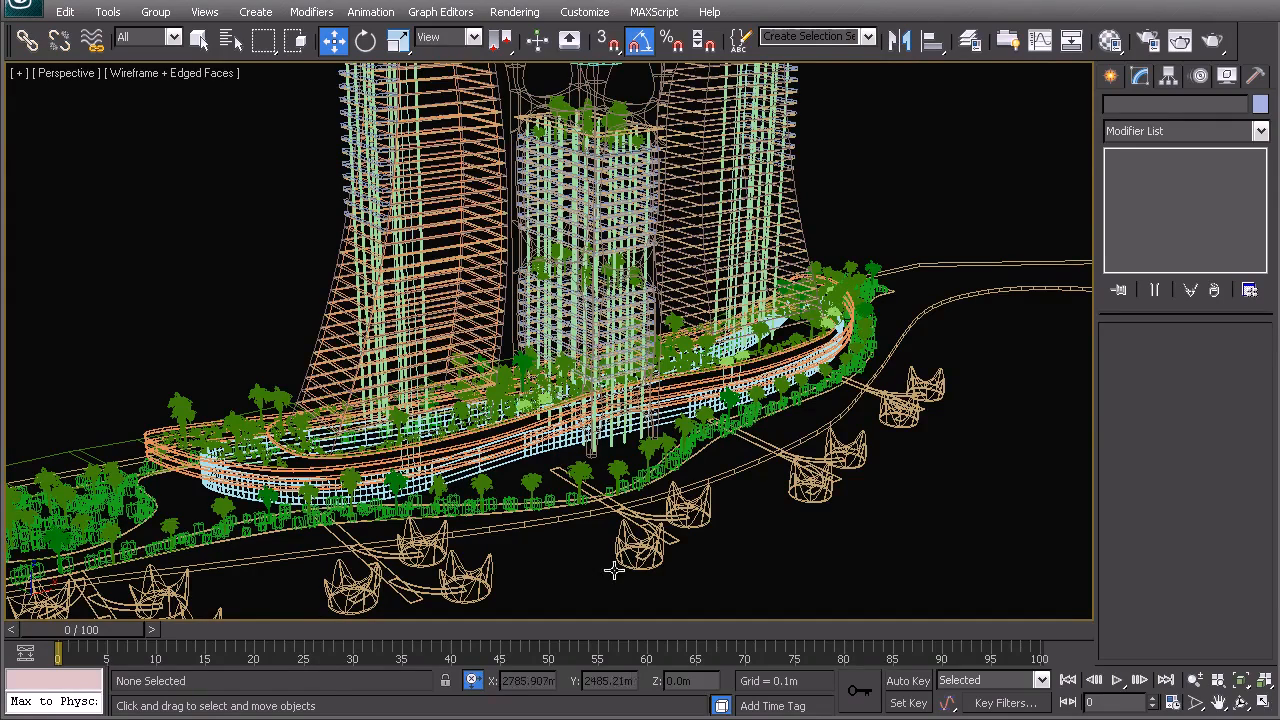
alt+middle_drag(550, 341, 472, 402)
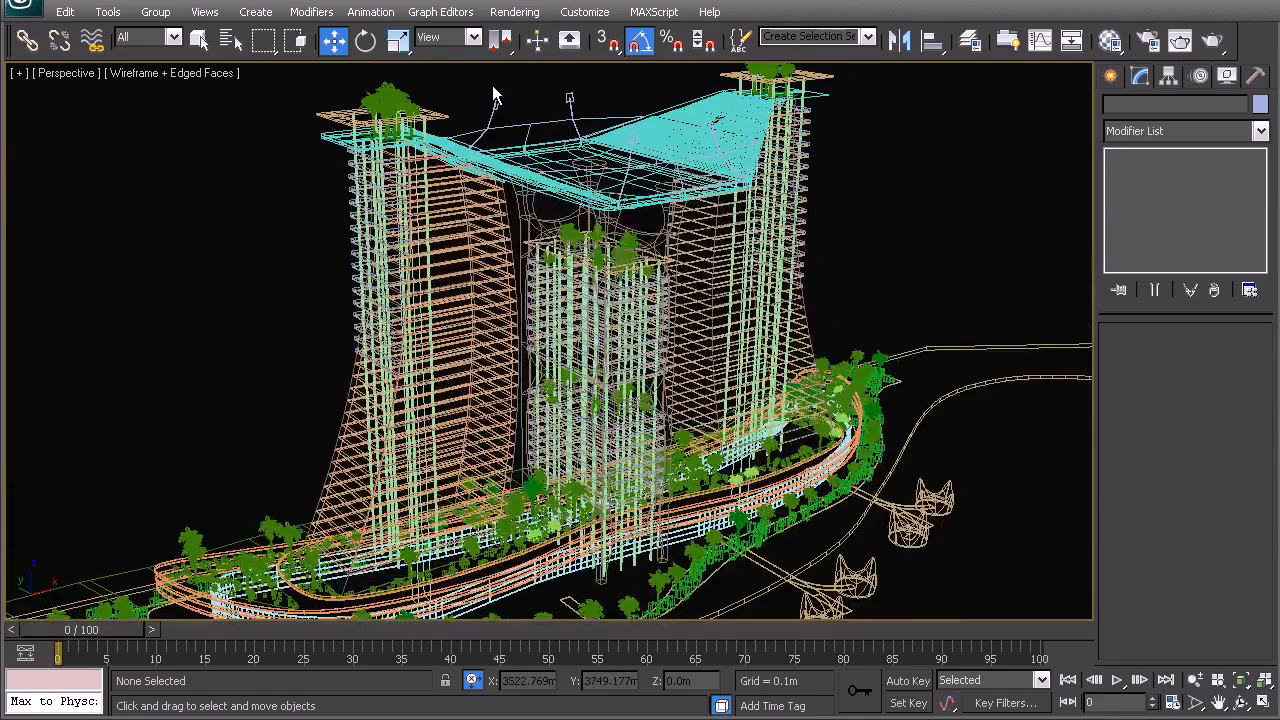
scroll(550, 233, up, 2)
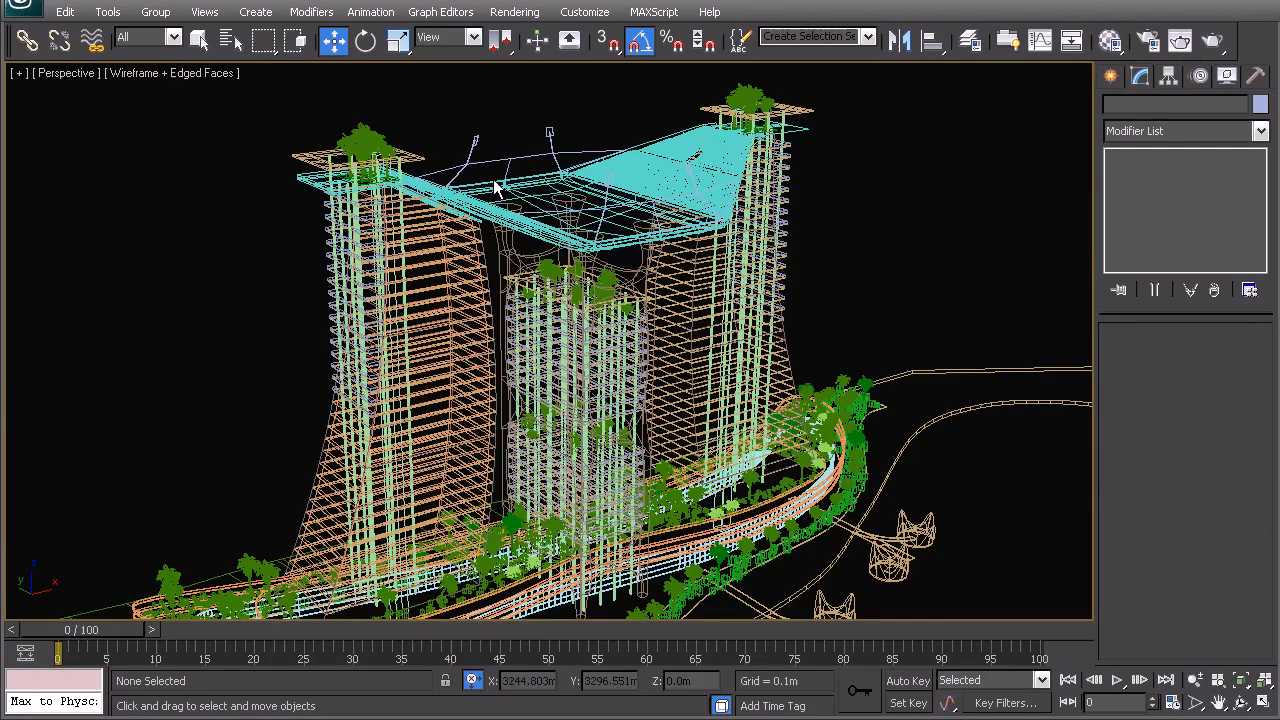
middle_drag(551, 234, 567, 311)
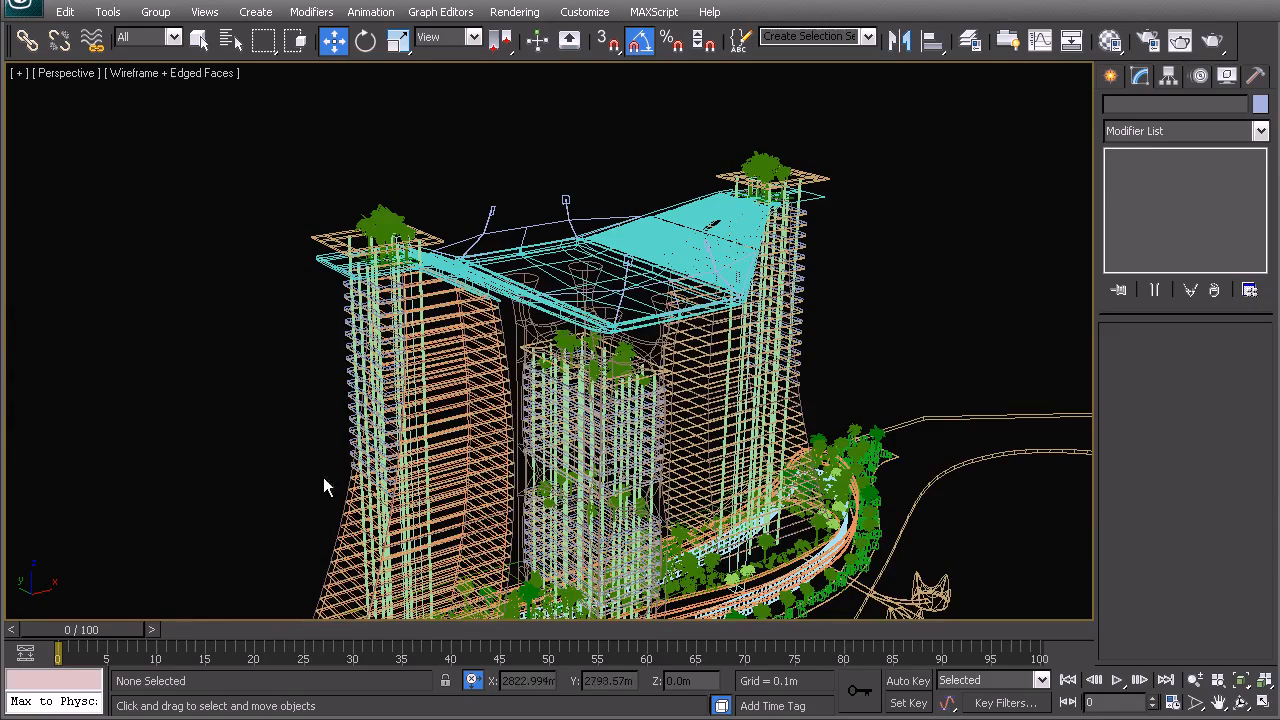
middle_drag(469, 462, 465, 382)
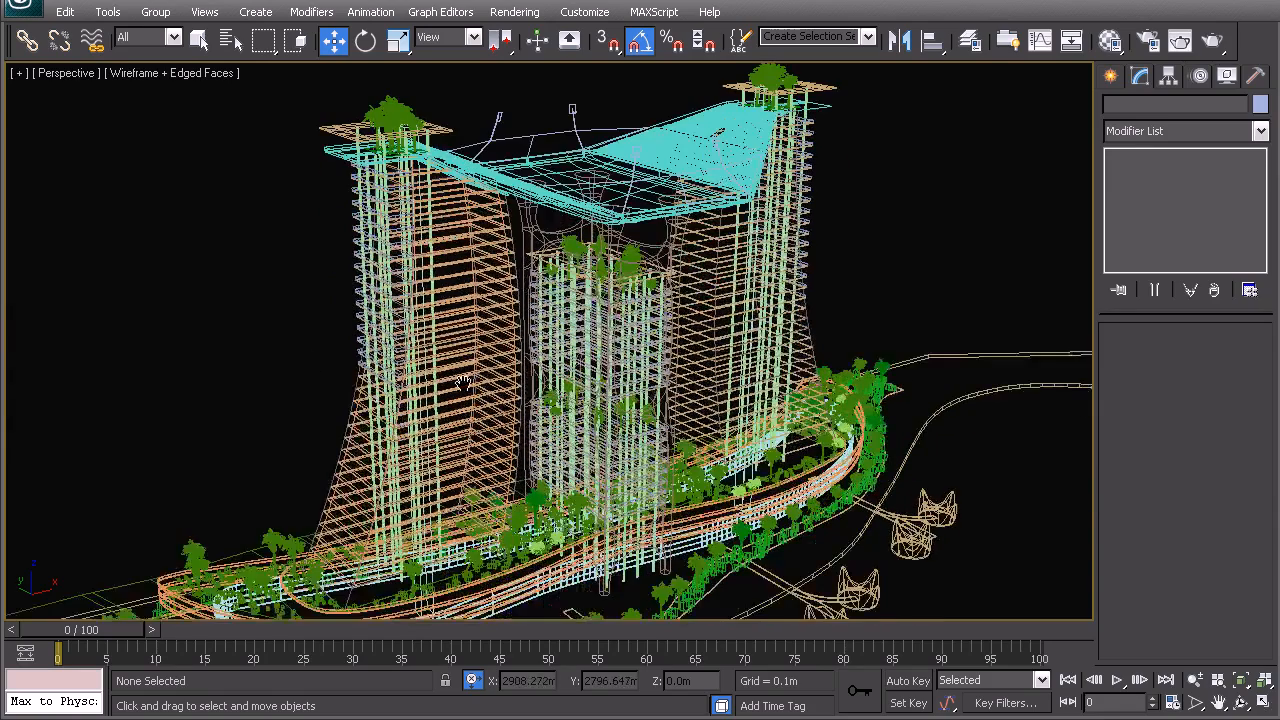
scroll(370, 440, up, 4)
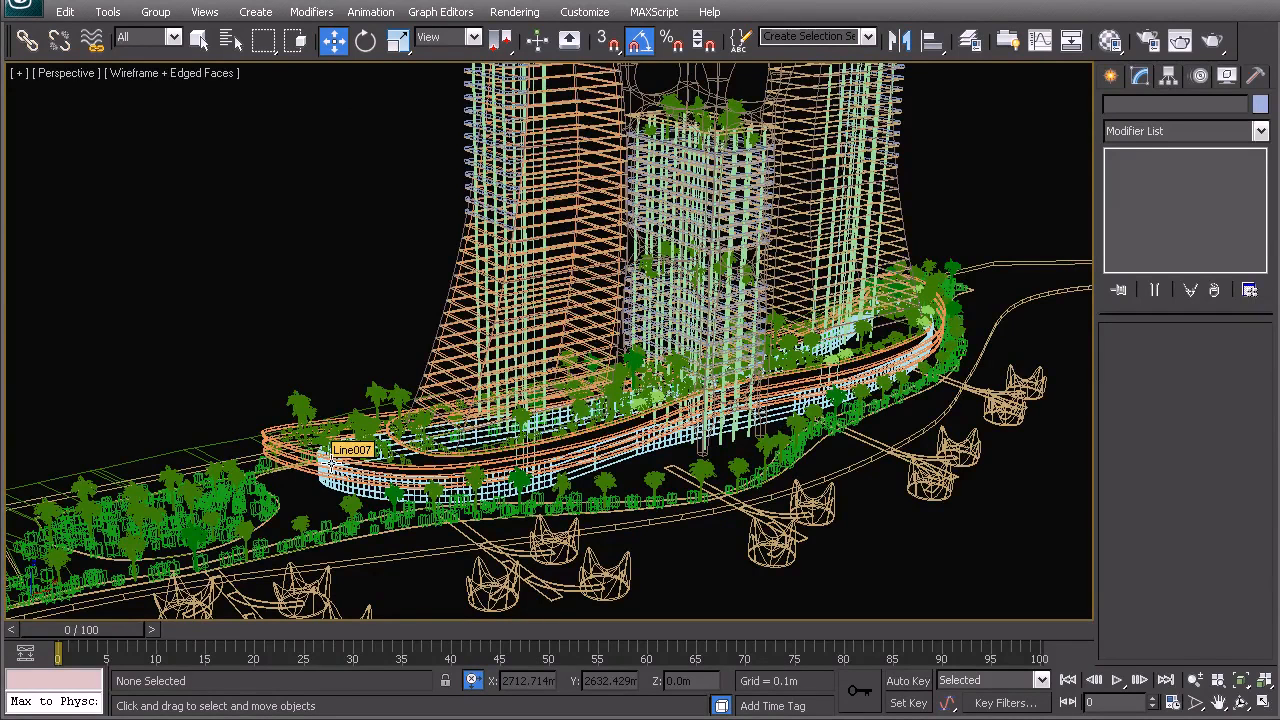
middle_drag(595, 254, 564, 358)
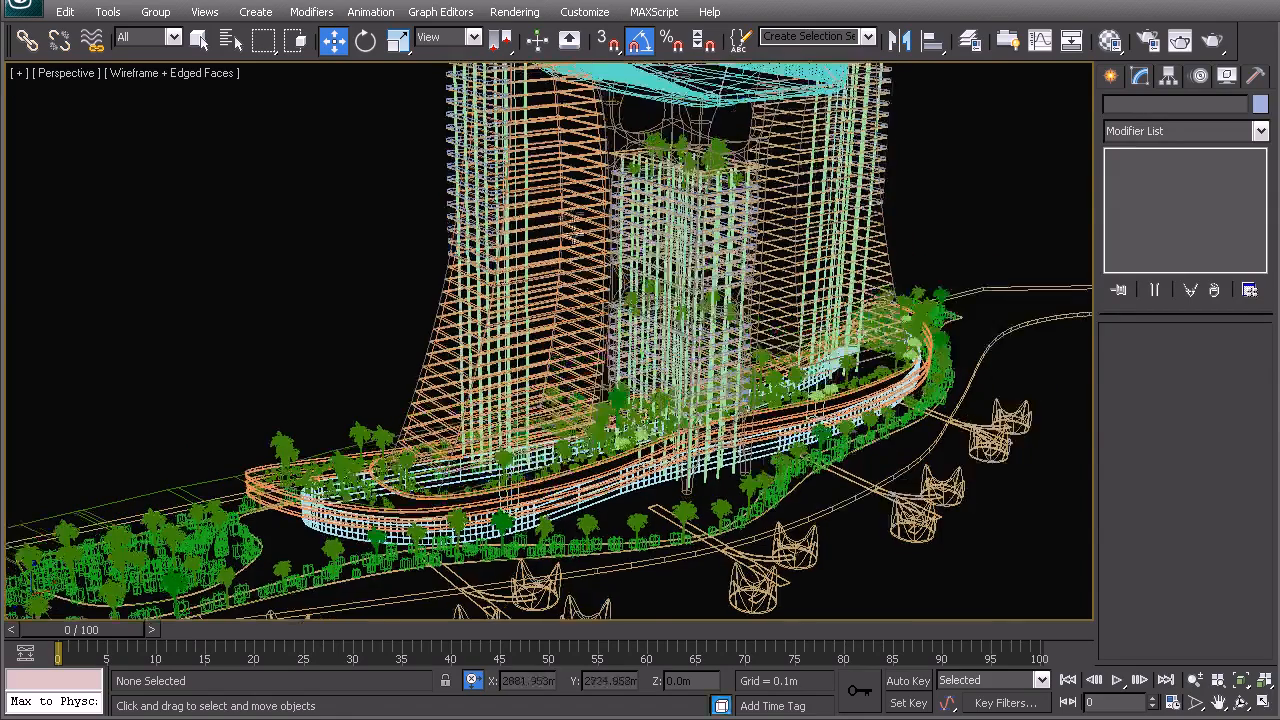
middle_drag(575, 228, 567, 272)
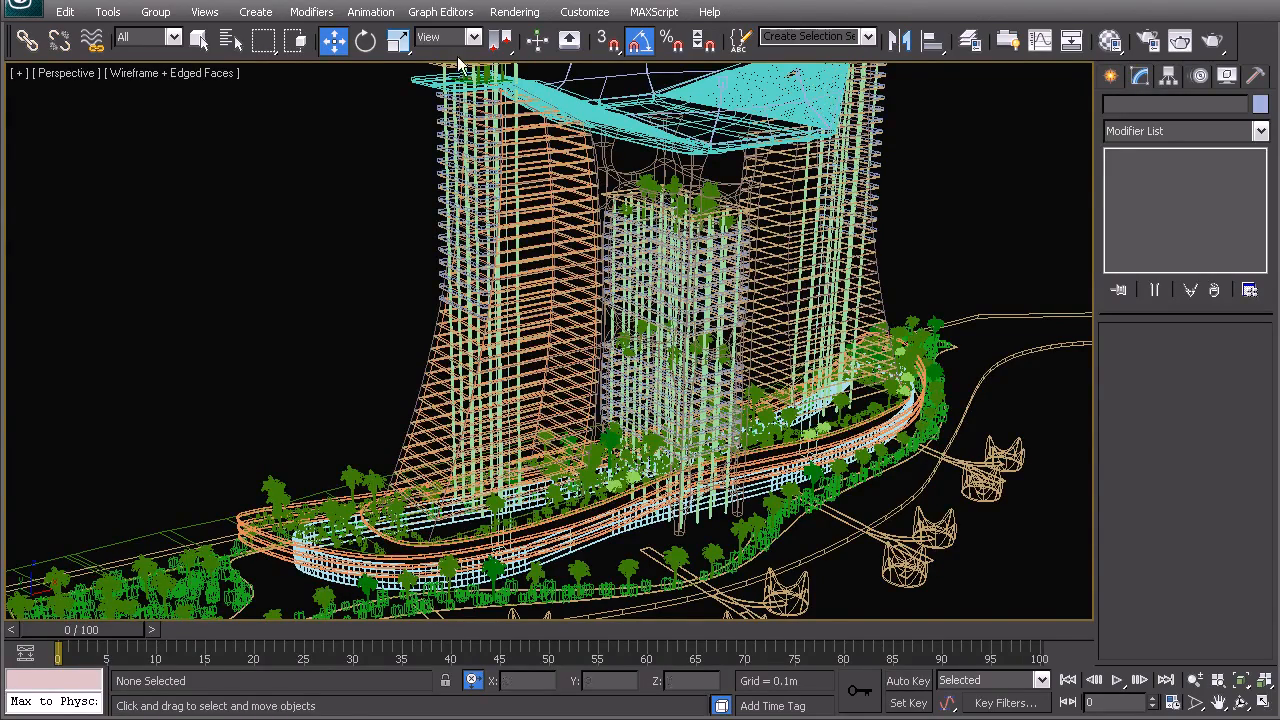
alt+middle_drag(724, 211, 620, 175)
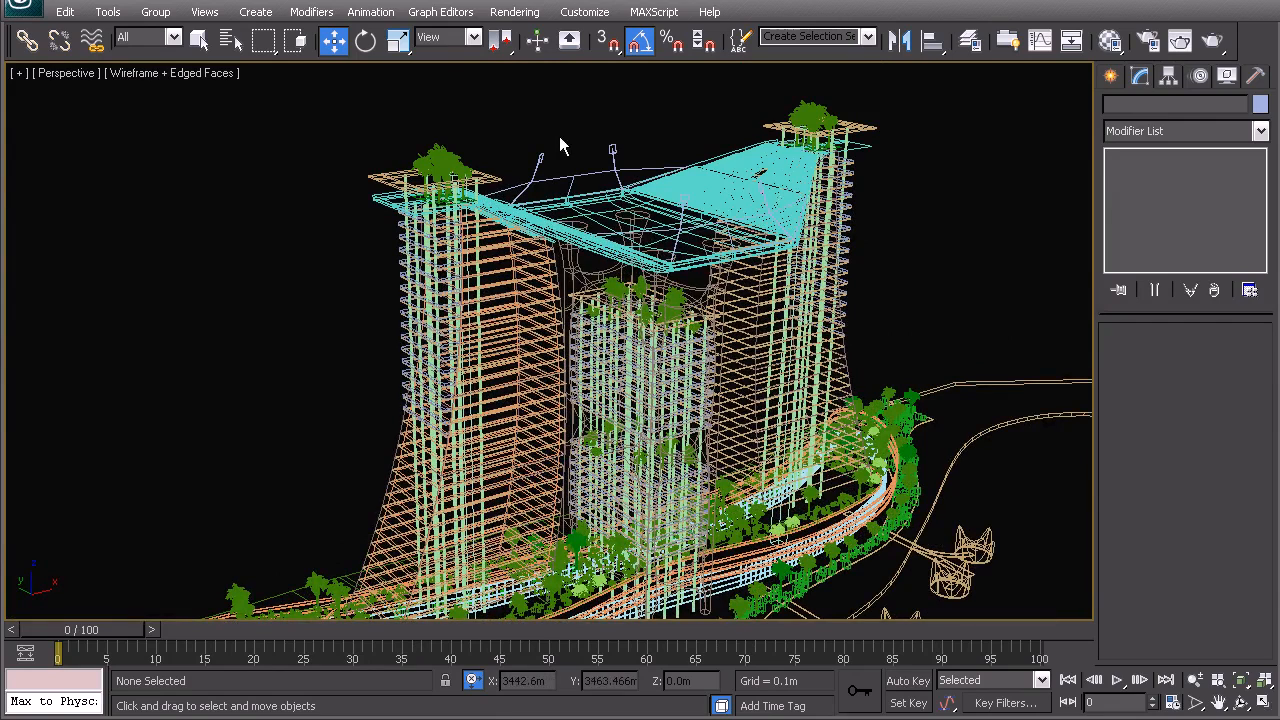
alt+middle_drag(605, 295, 1058, 290)
middle_drag(684, 426, 672, 378)
mouse_move(568, 394)
alt+middle_down()
mouse_move(582, 398)
mouse_move(566, 412)
alt+middle_up()
scroll(566, 412, down, 5)
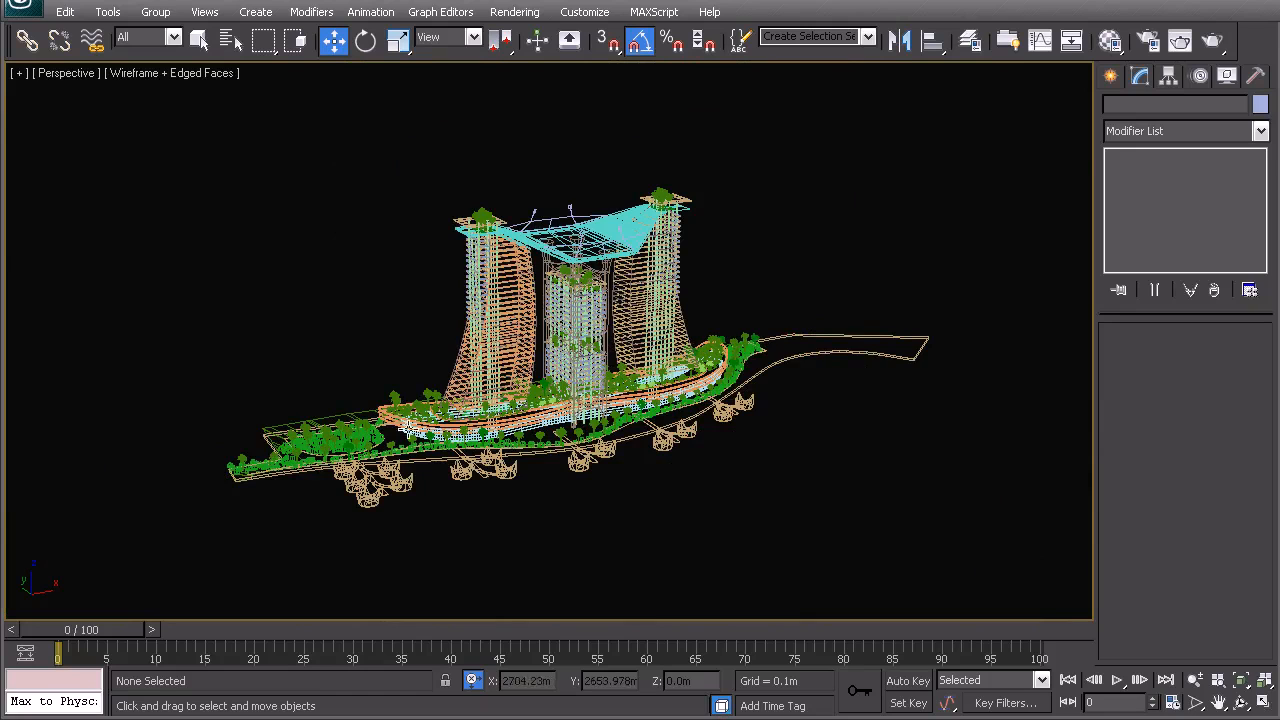
scroll(396, 438, up, 3)
alt+middle_drag(512, 386, 512, 392)
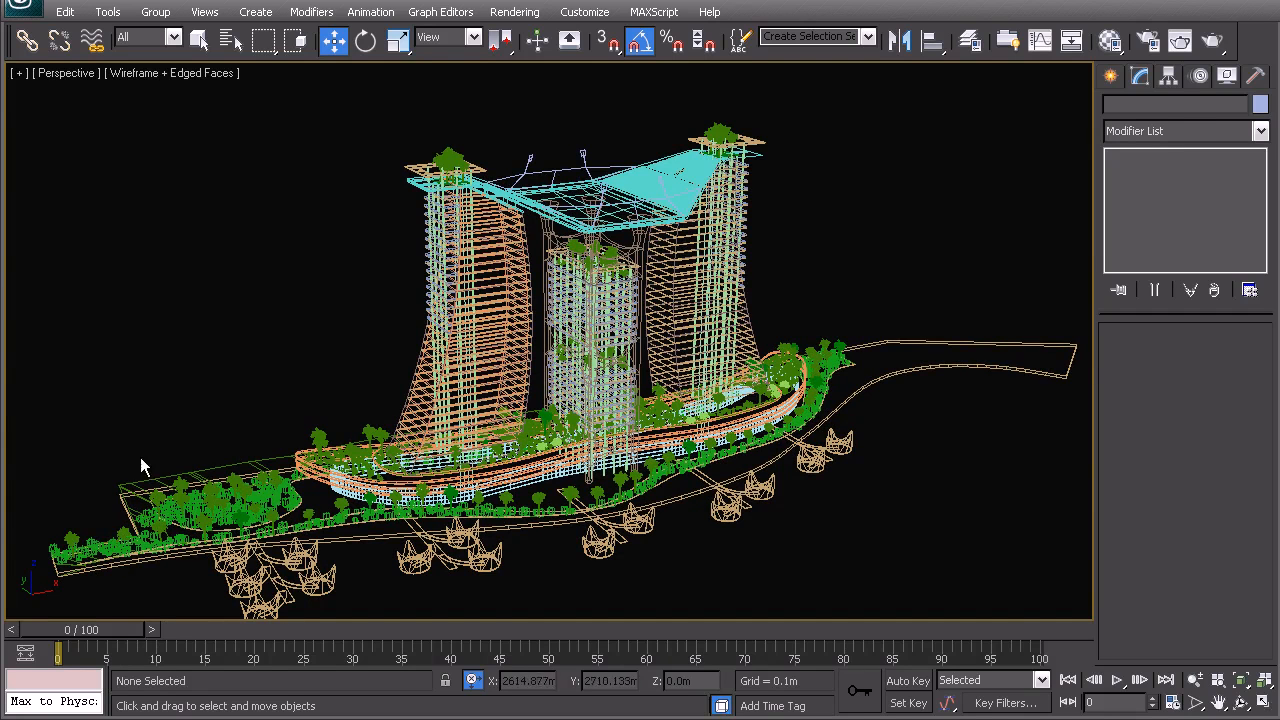
alt+middle_drag(592, 374, 524, 415)
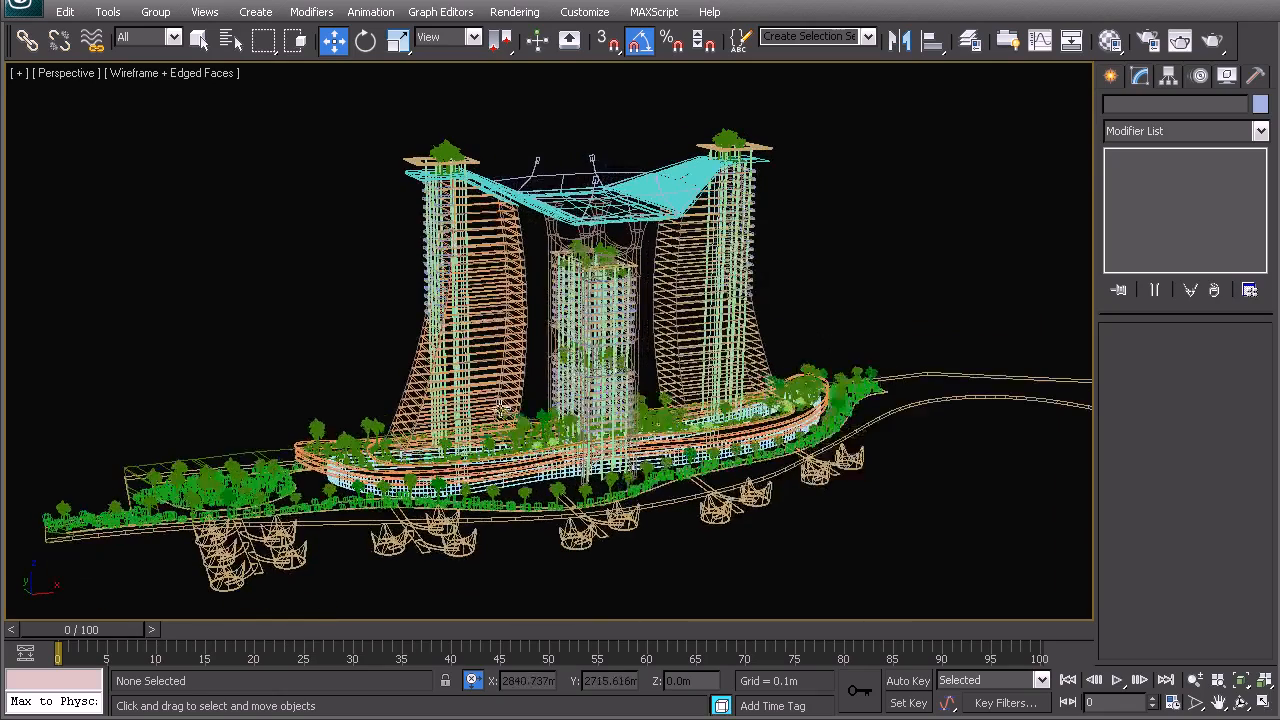